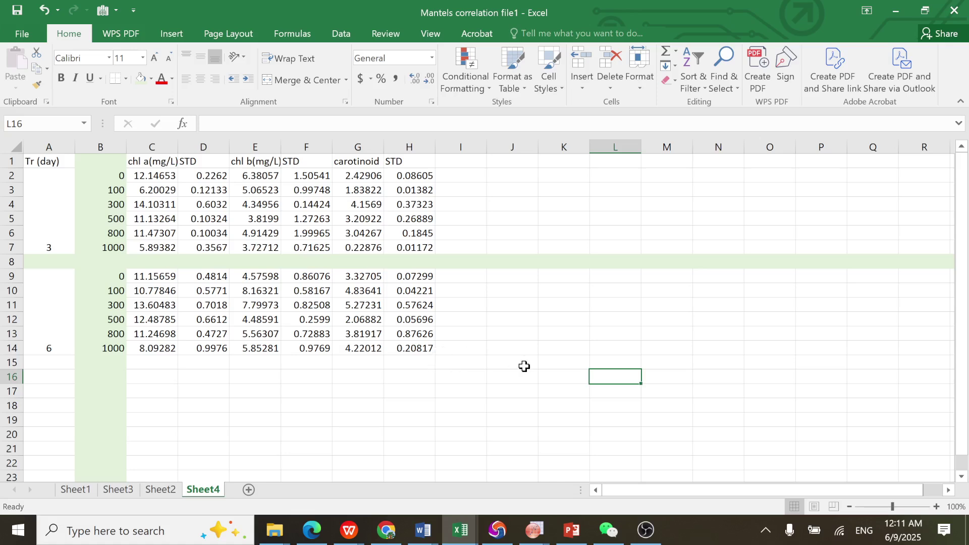
Copy the chlorophyll and carotinoid data with its STD columns from the range B1:H14
click(428, 348)
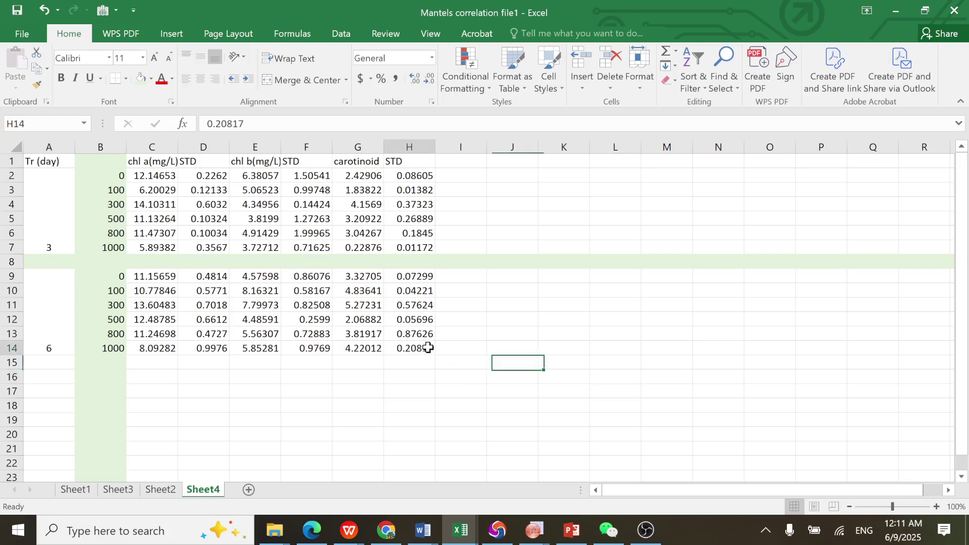
drag(428, 347, 101, 161)
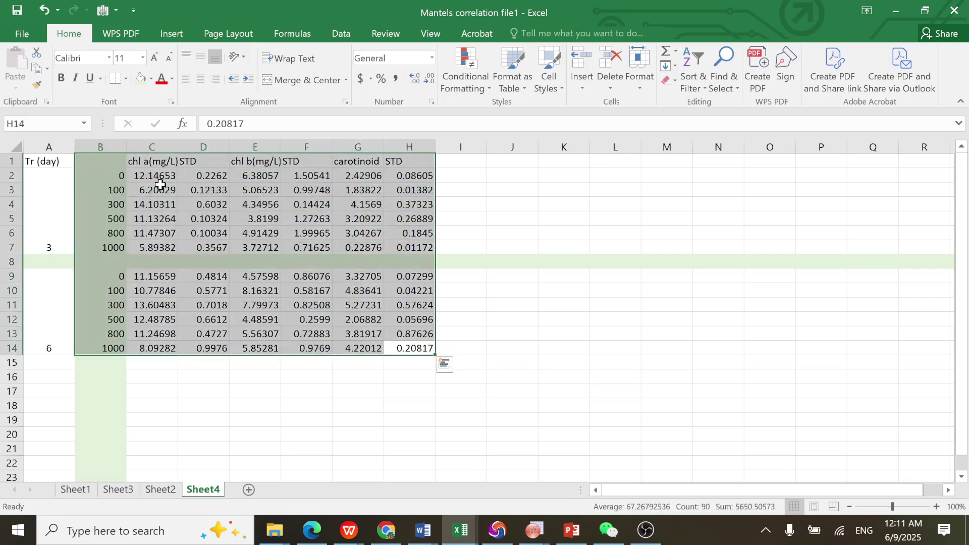
right_click(162, 185)
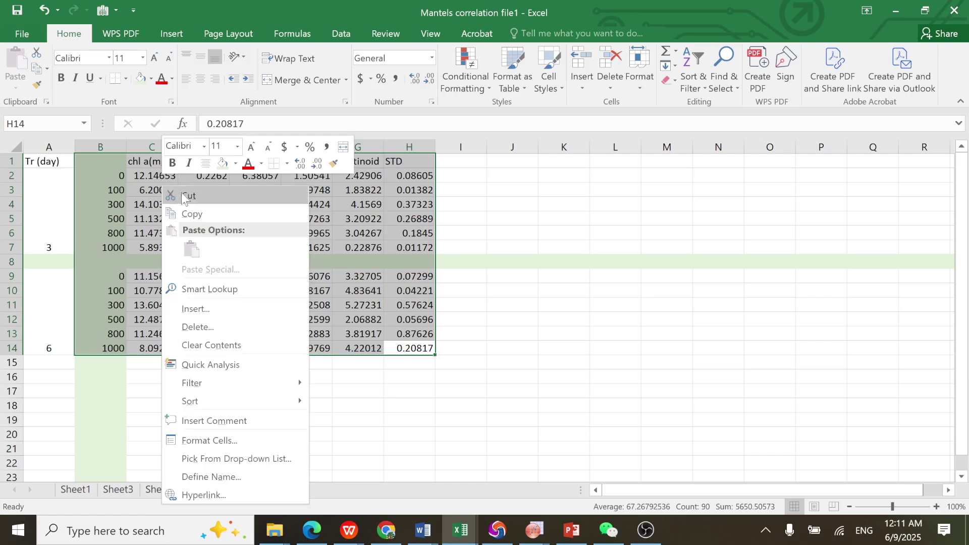
click(197, 215)
Switch to the Chlorophyll 30.8.2023 project in OriginPro and paste the data into Sheet2, starting at row 1 of column A
mouse_move(535, 538)
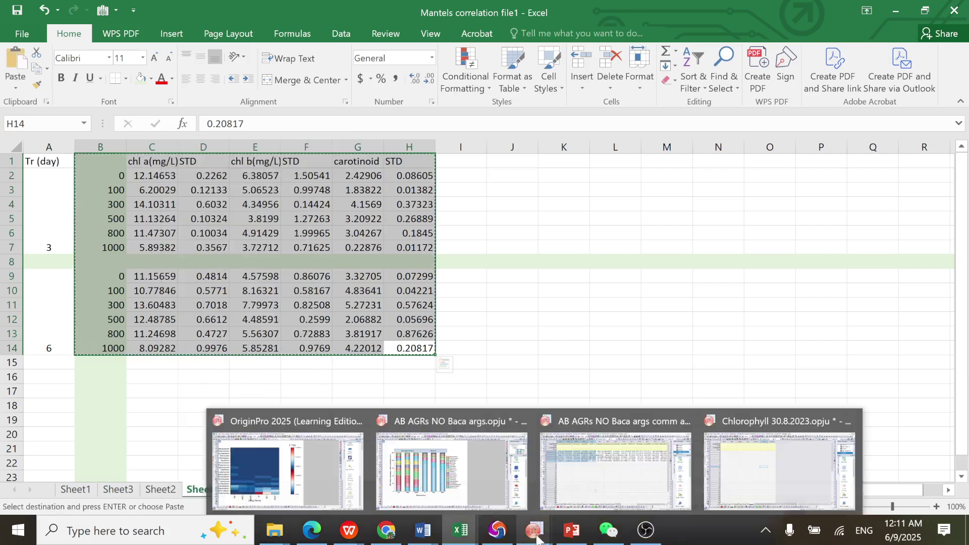
click(772, 470)
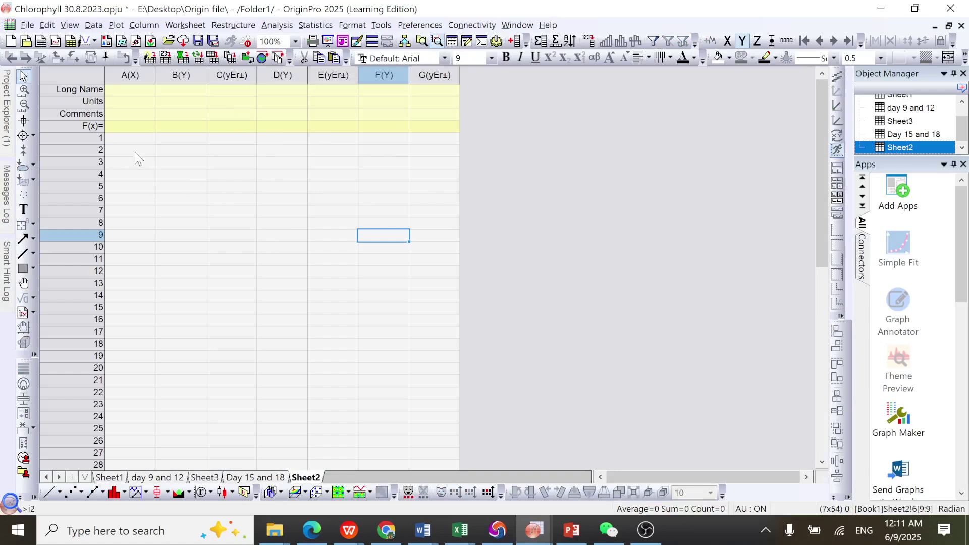
click(115, 137)
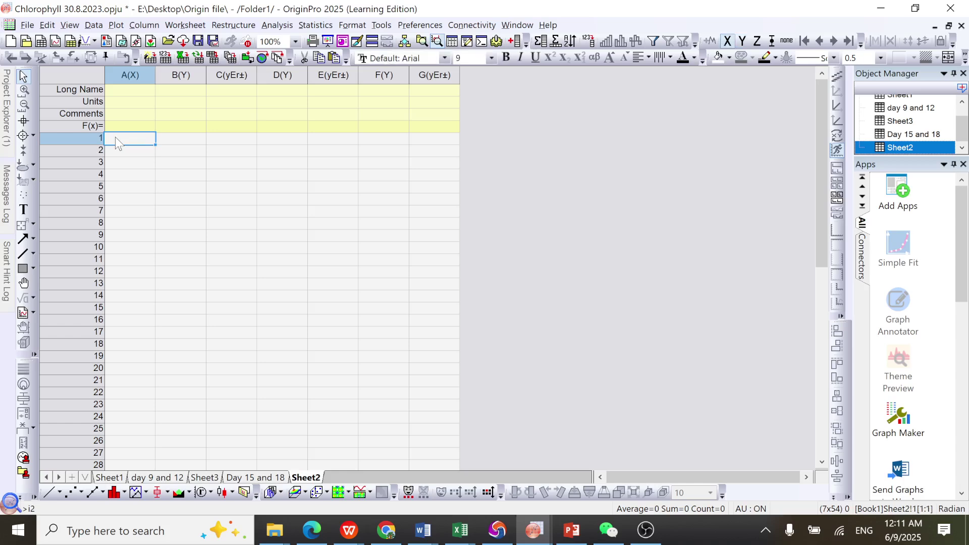
right_click(115, 137)
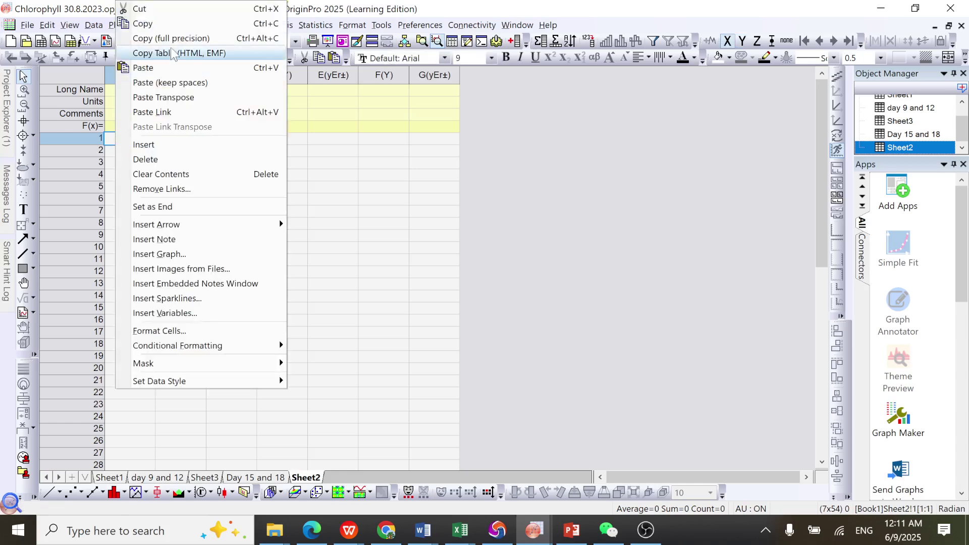
click(160, 68)
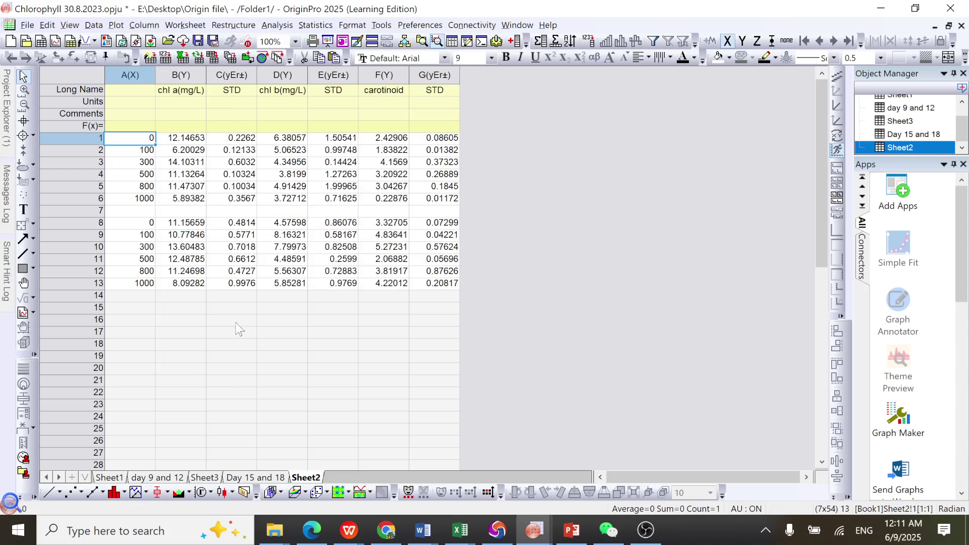
Enter "SDZ (ug/L)" as the long name of column A
click(119, 90)
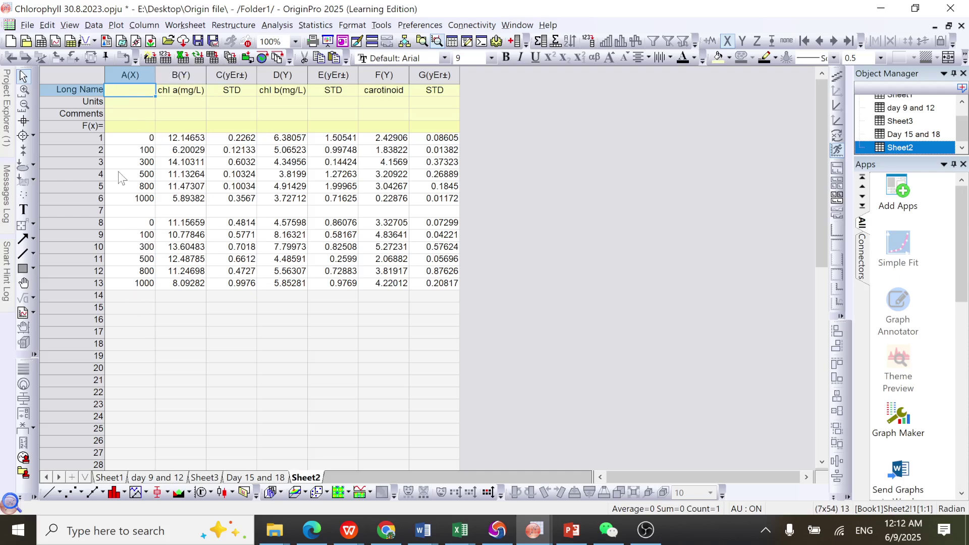
text(S)
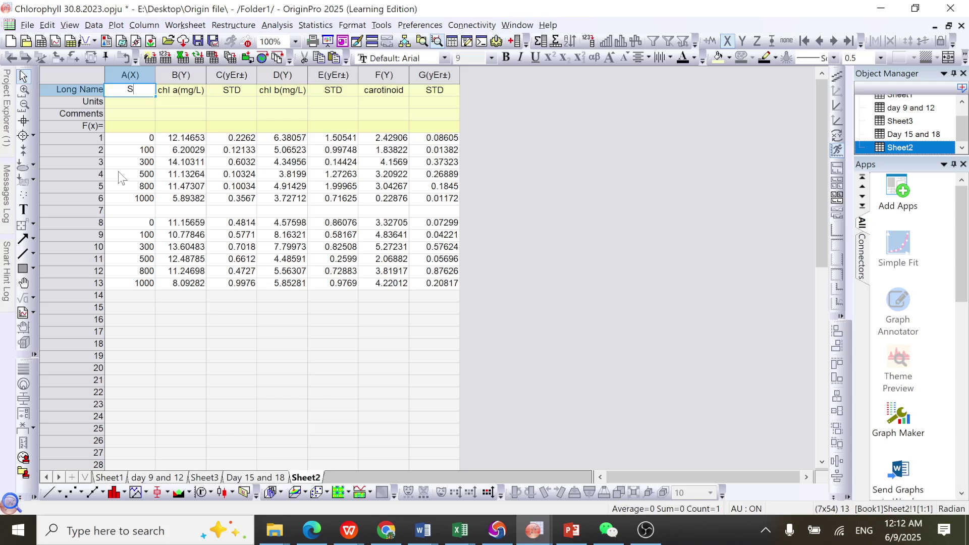
text(DZ)
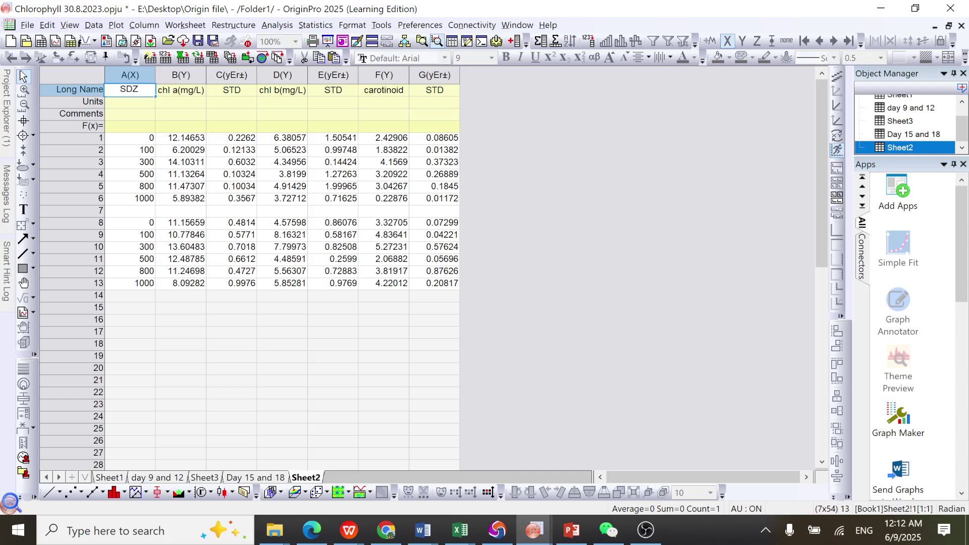
text( (U)
key(BackSpace)
text(ug/L))
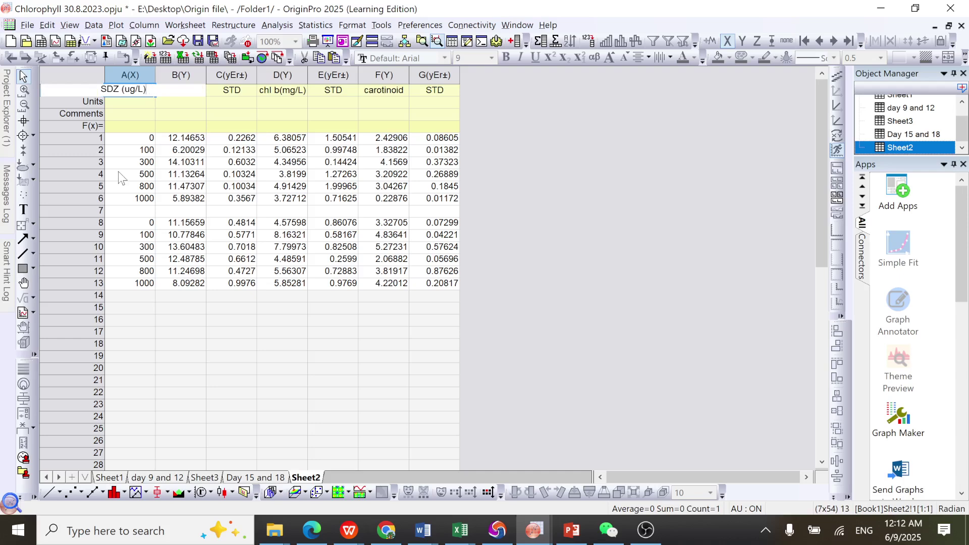
click(273, 367)
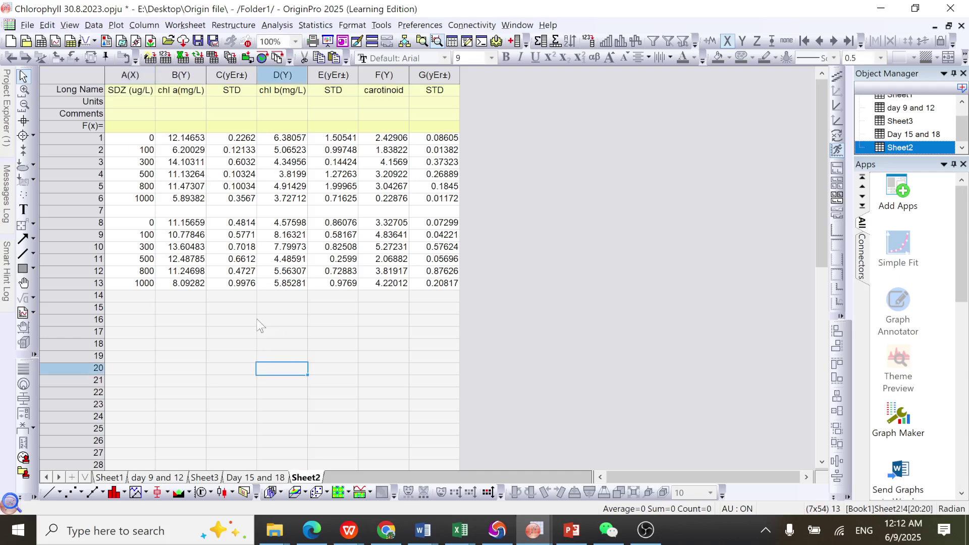
Clear the STD long names from columns C, E and G
click(234, 94)
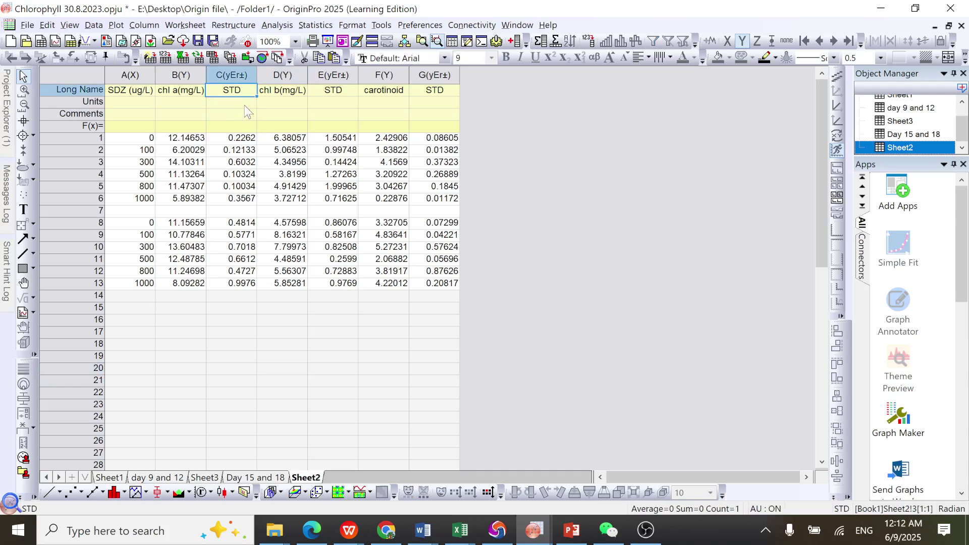
key(Delete)
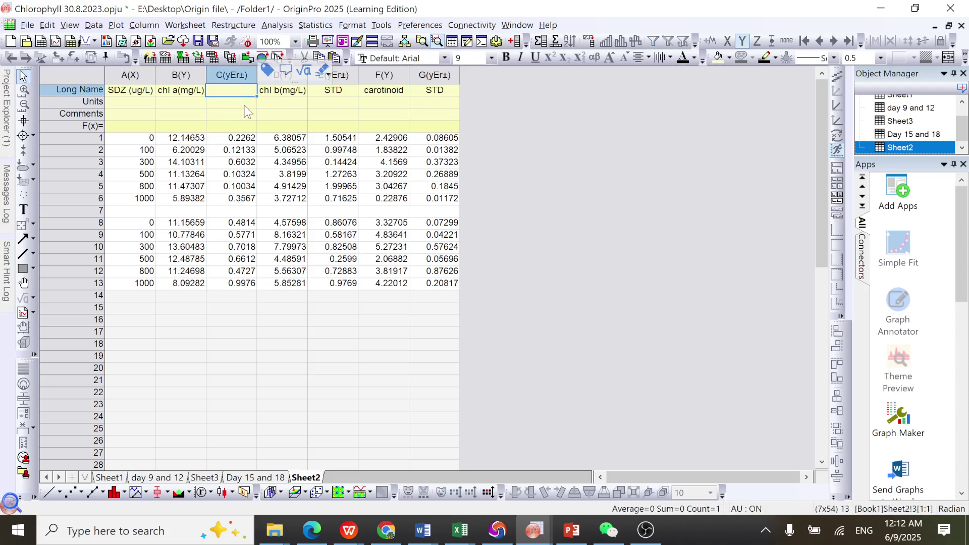
click(331, 92)
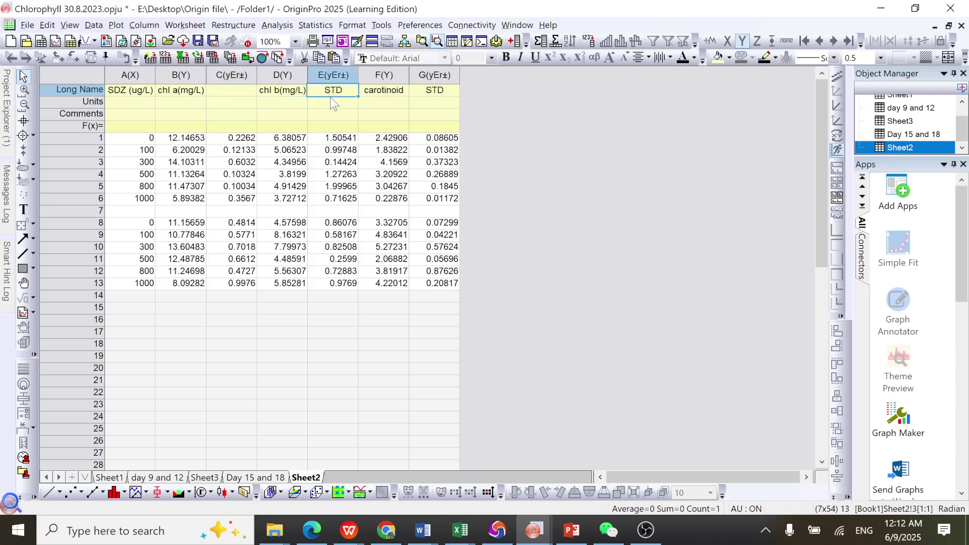
key(Delete)
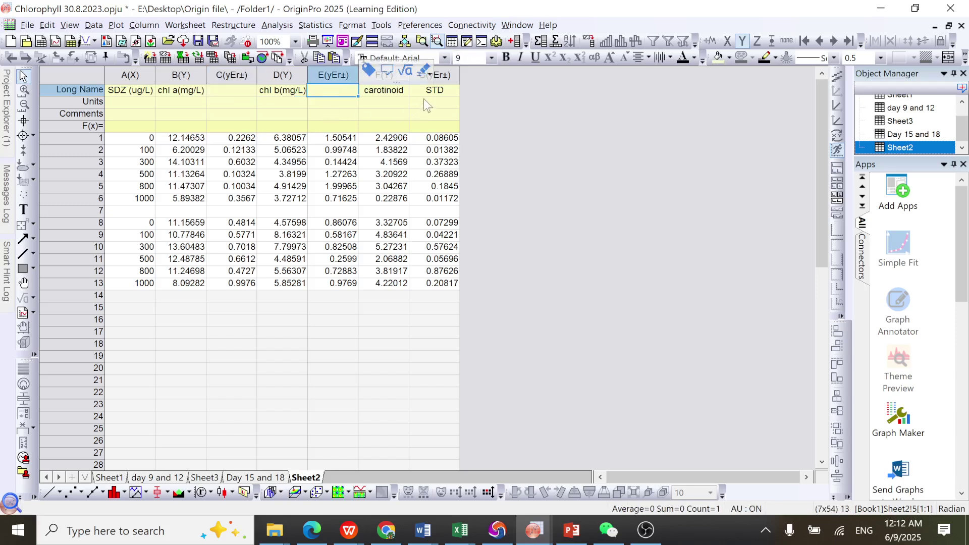
click(424, 92)
key(Delete)
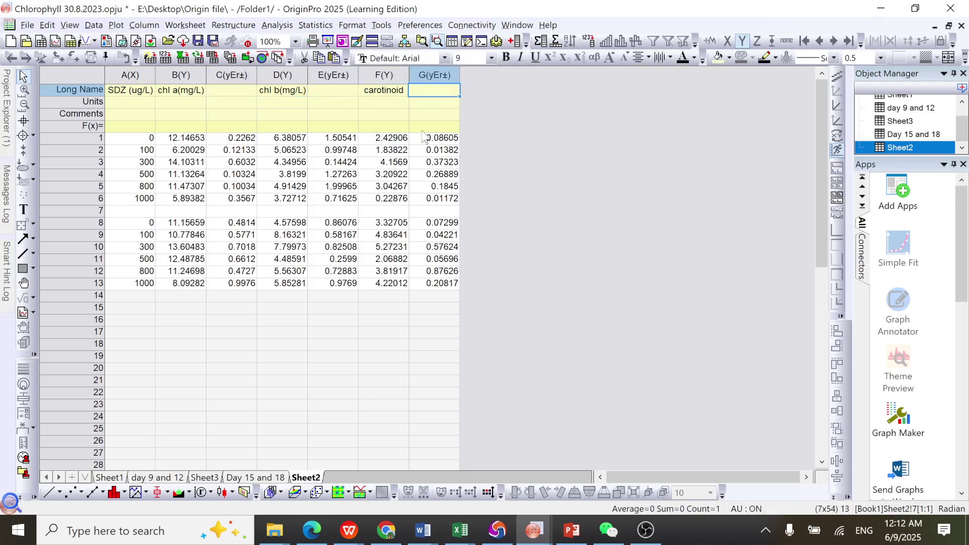
click(386, 356)
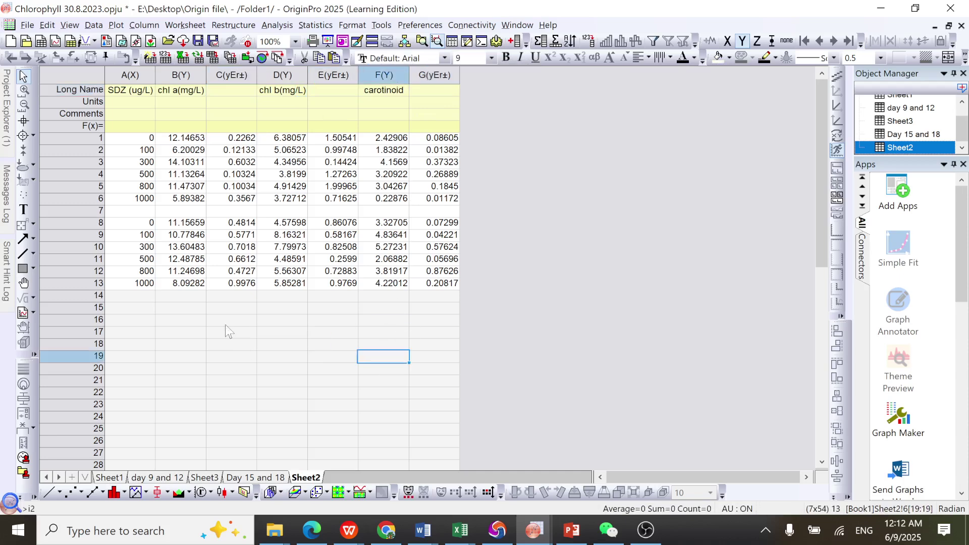
Select column C, examine the stacked pigment chart in the PowerPoint presentation, and return to the OriginPro worksheet
click(232, 76)
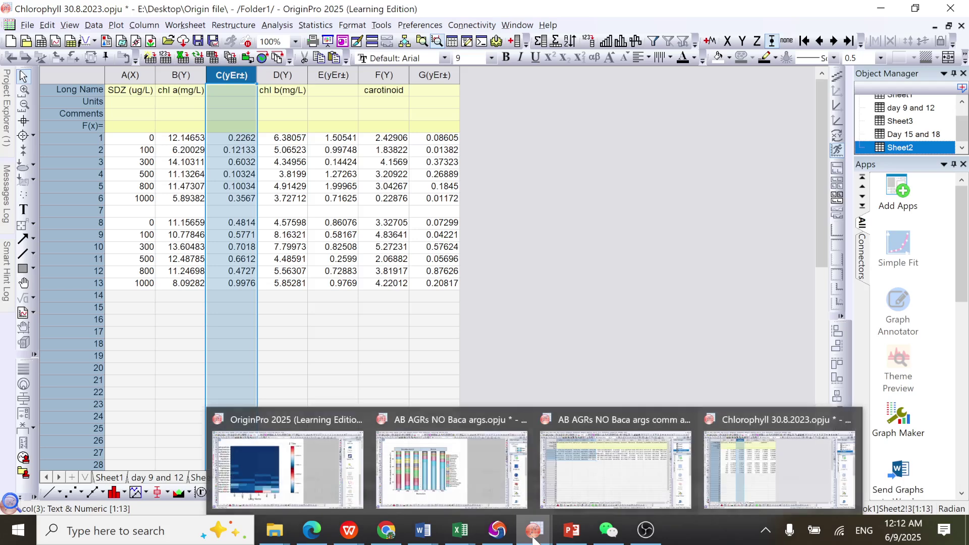
mouse_move(572, 529)
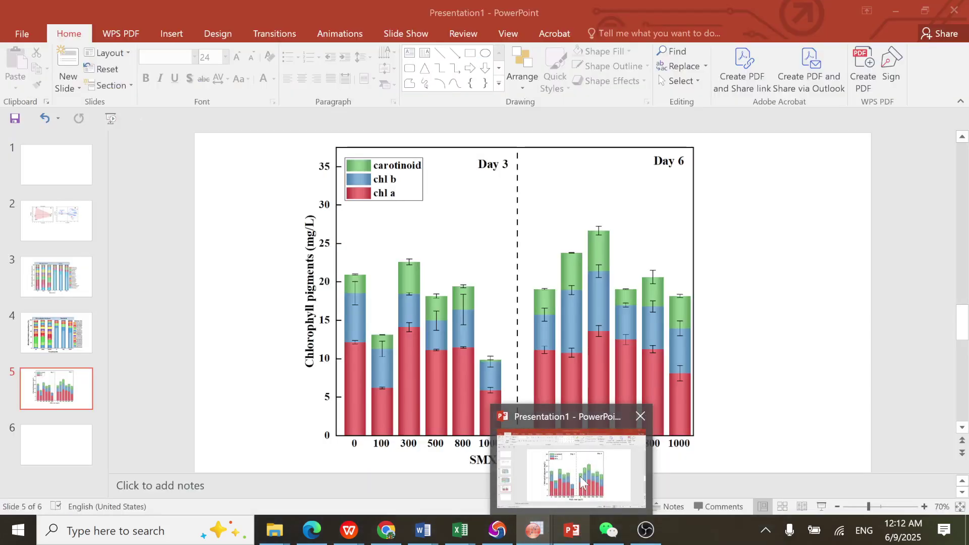
click(580, 476)
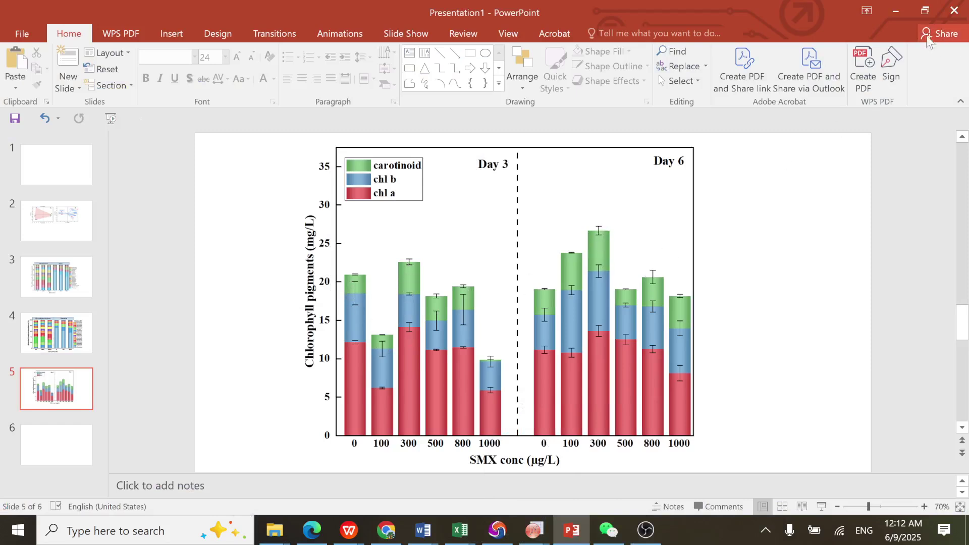
click(895, 10)
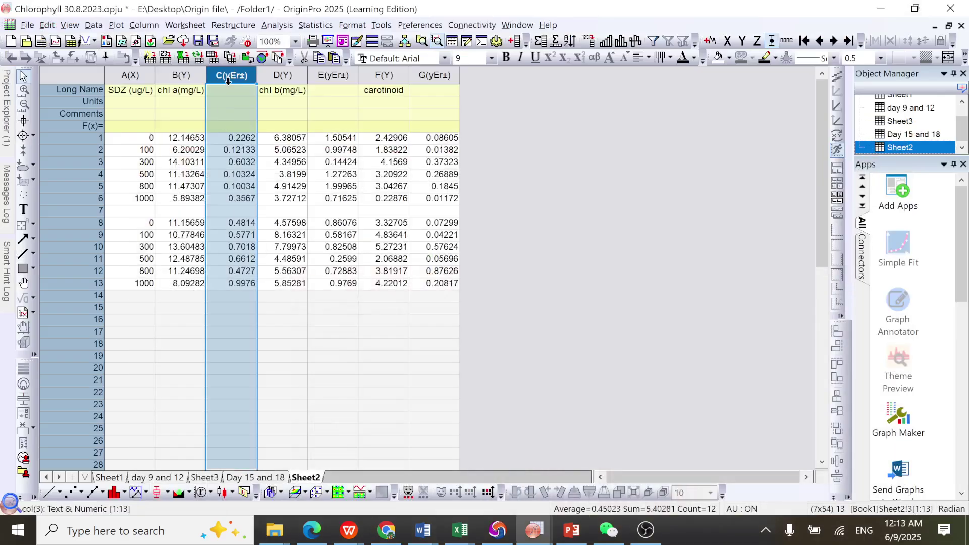
Set columns C, E and G as Y Error columns
right_click(228, 77)
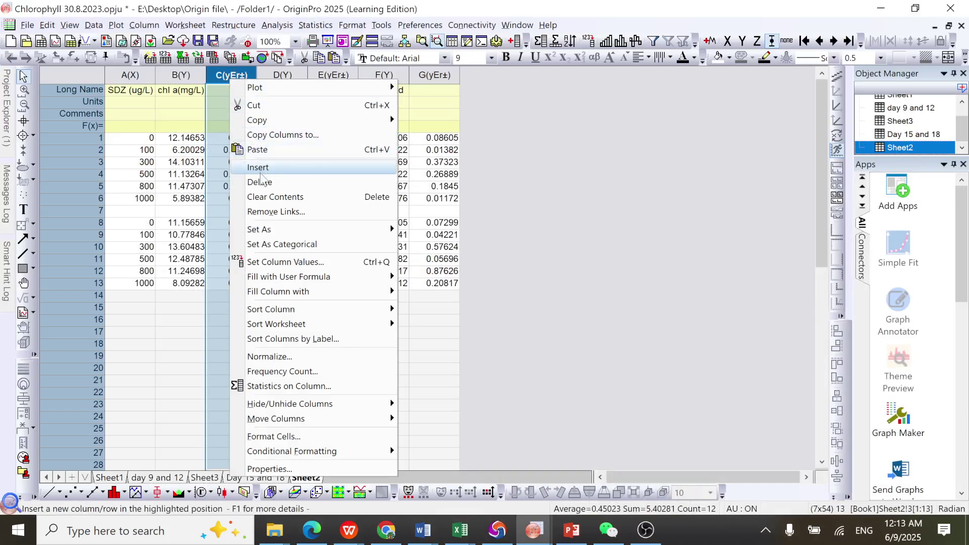
mouse_move(313, 230)
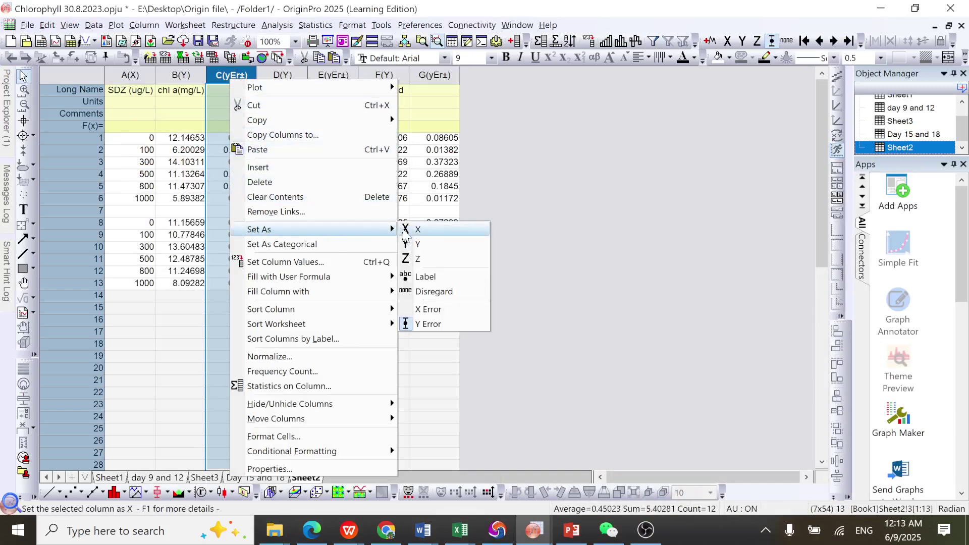
click(425, 326)
click(335, 74)
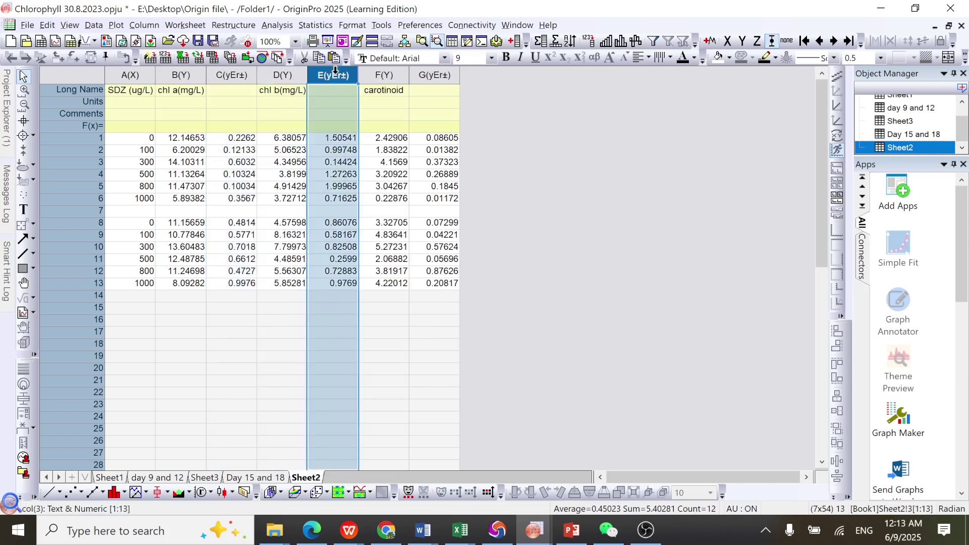
right_click(335, 71)
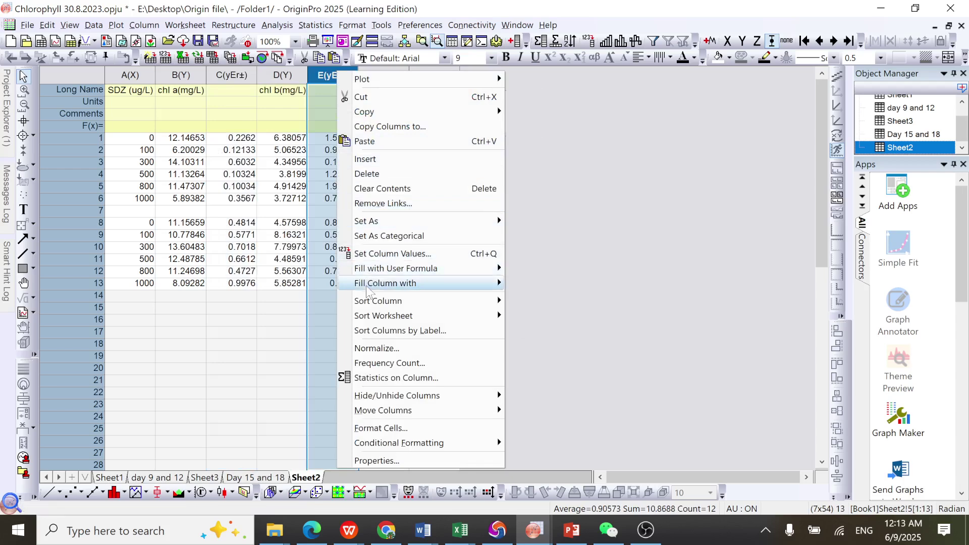
mouse_move(484, 222)
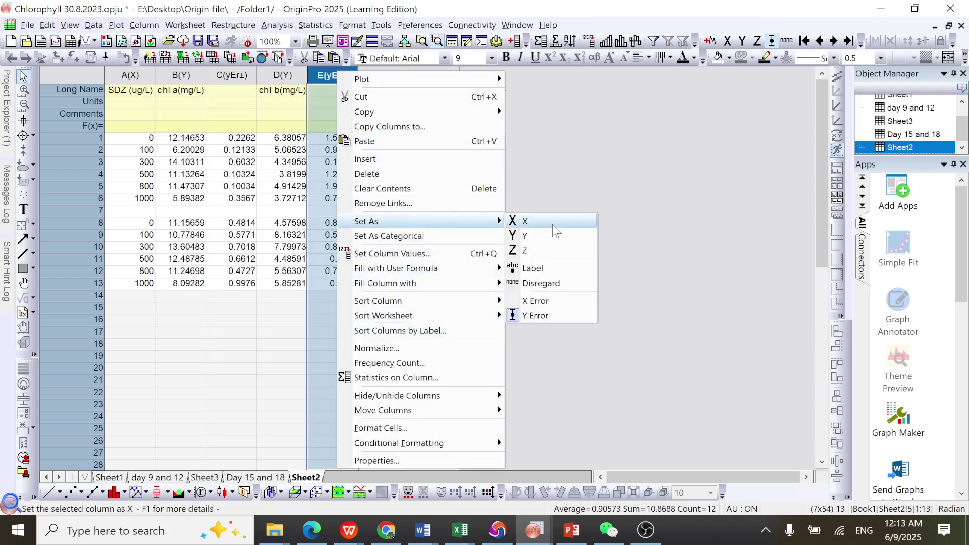
click(534, 316)
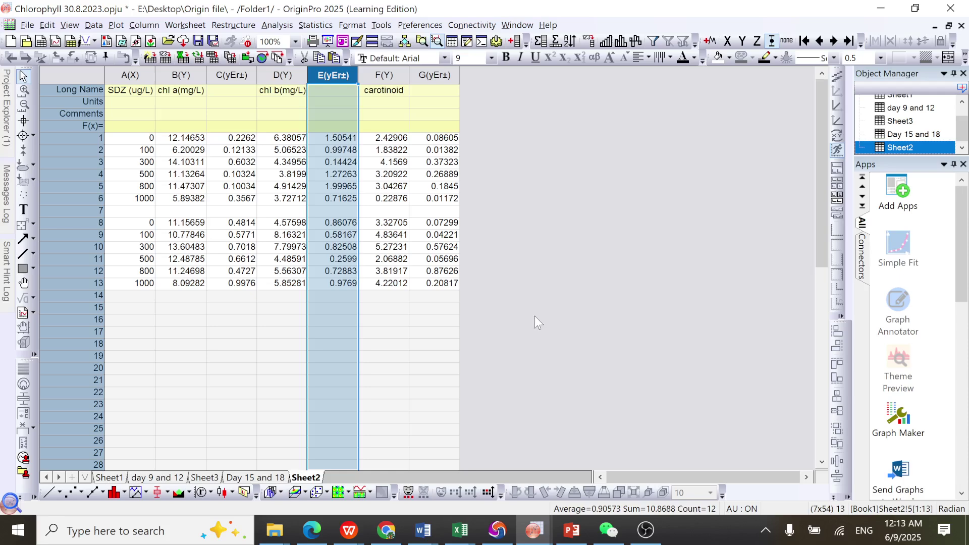
click(430, 72)
right_click(433, 74)
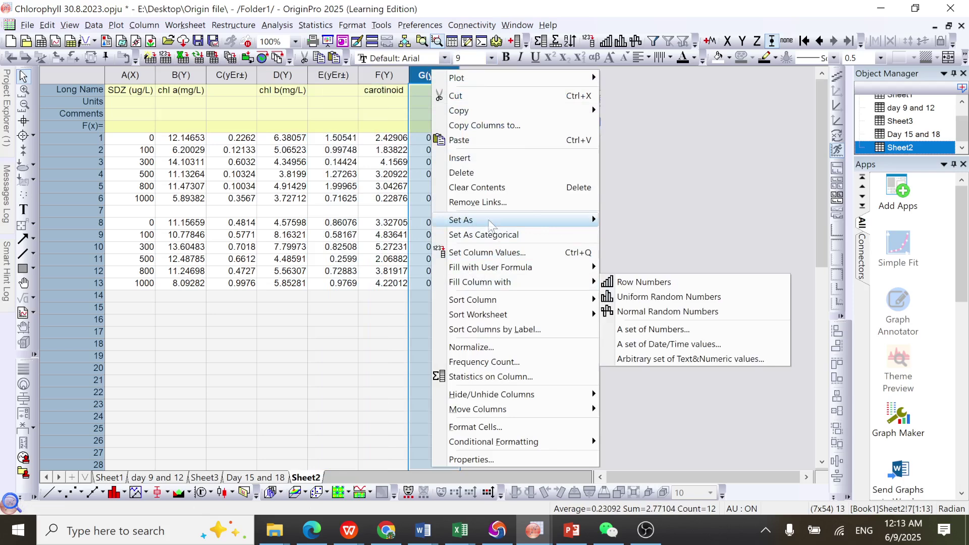
mouse_move(488, 222)
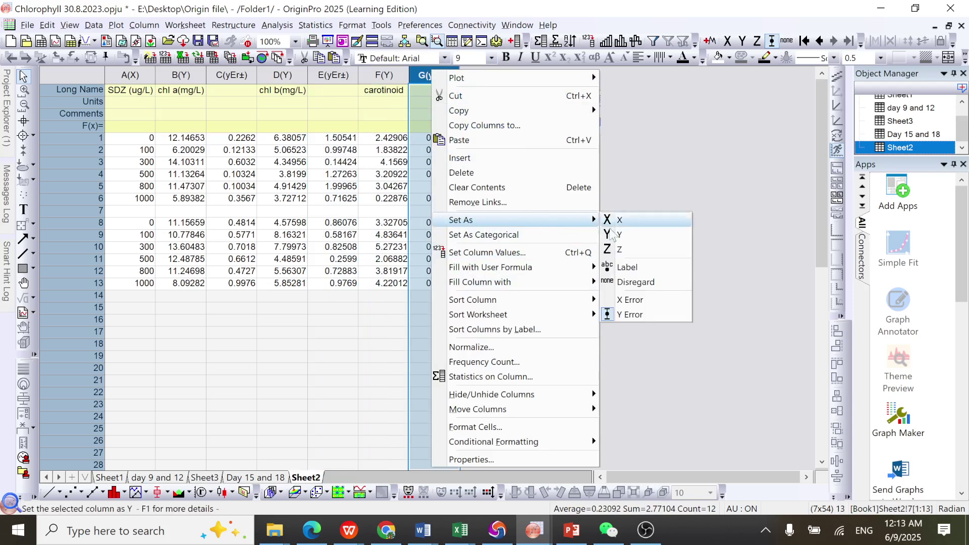
click(631, 315)
click(310, 347)
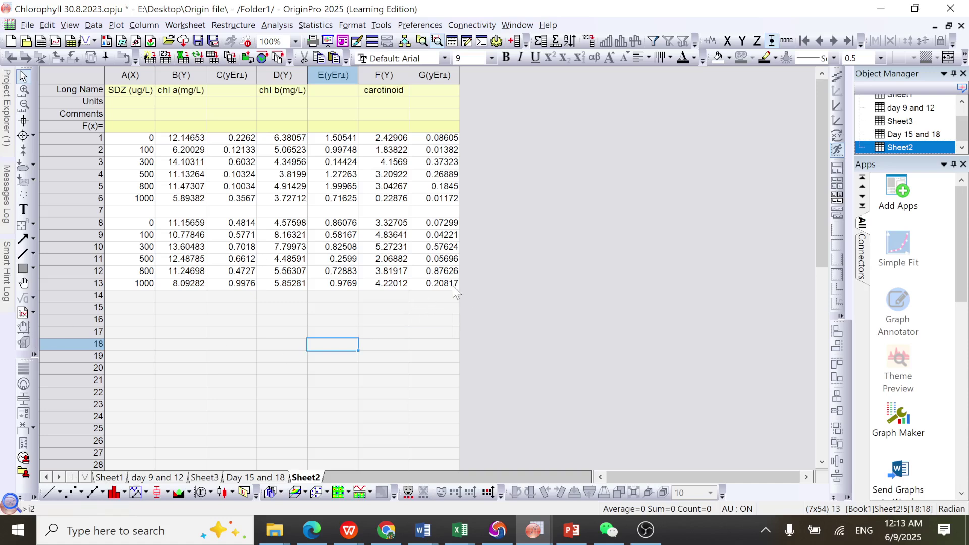
Plot the data in rows 1 to 13 of columns A through G as a Stacked Column graph
drag(452, 286, 87, 75)
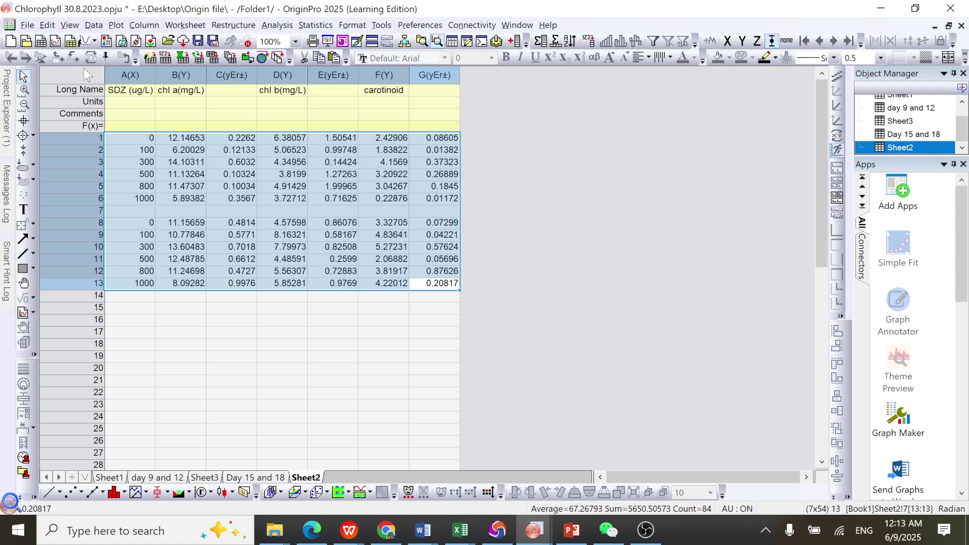
click(117, 26)
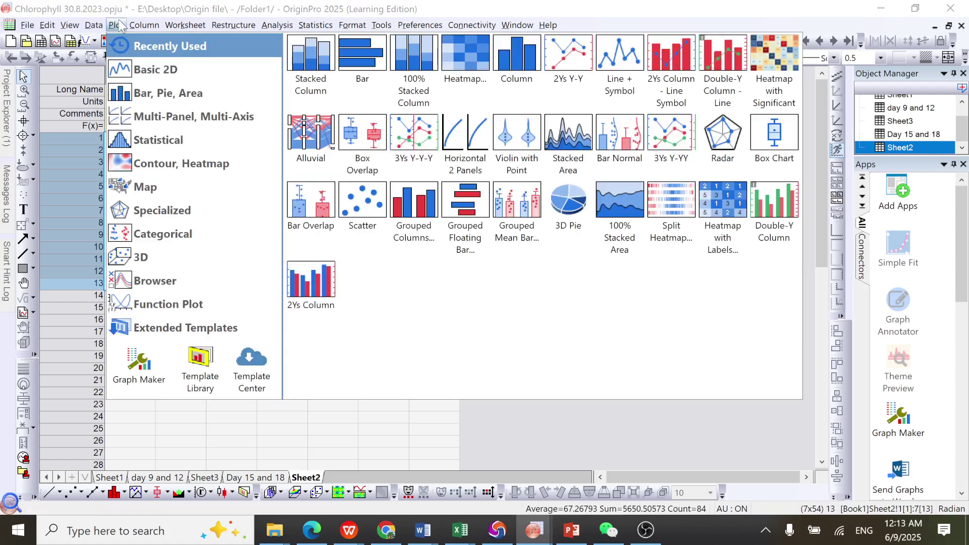
click(317, 63)
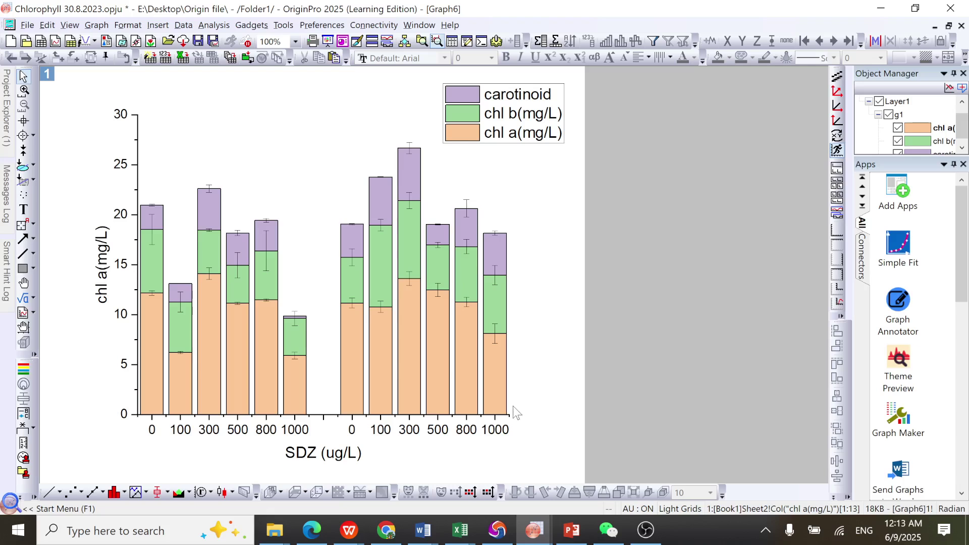
Turn on the line and ticks of the graph's top X axis
click(137, 160)
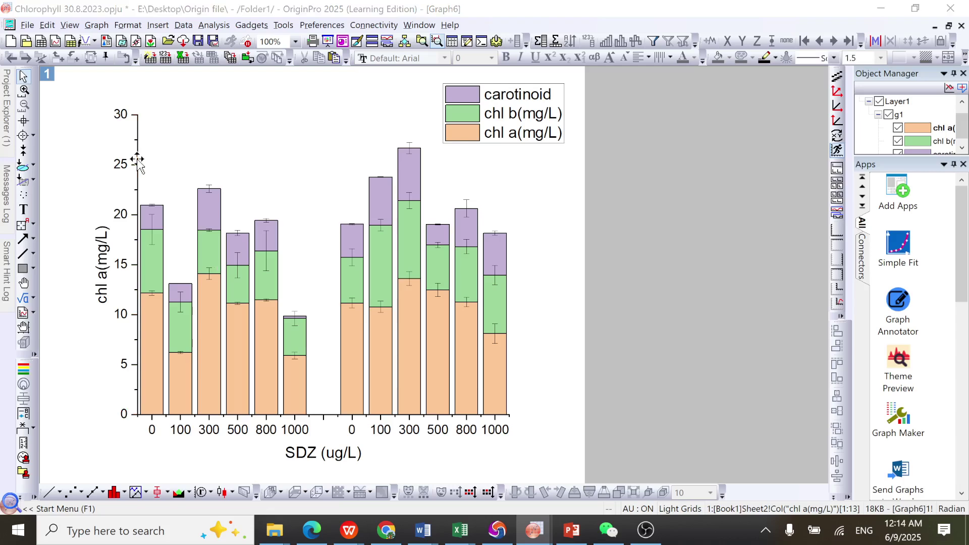
double_click(137, 160)
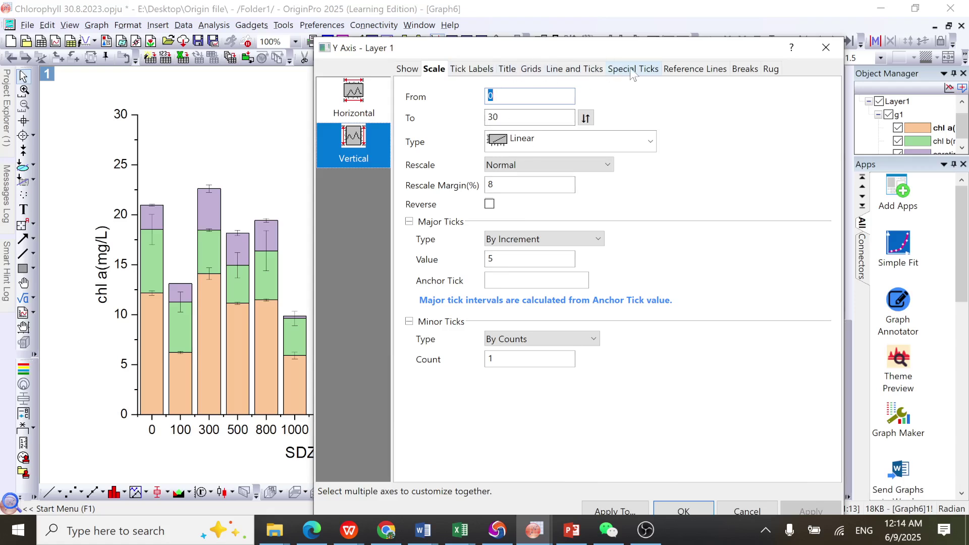
click(582, 70)
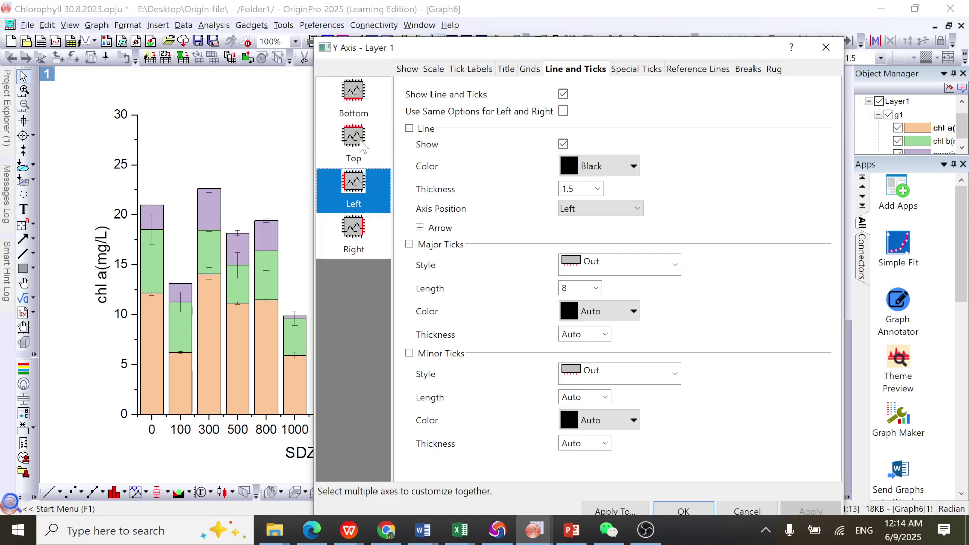
drag(545, 49, 725, 34)
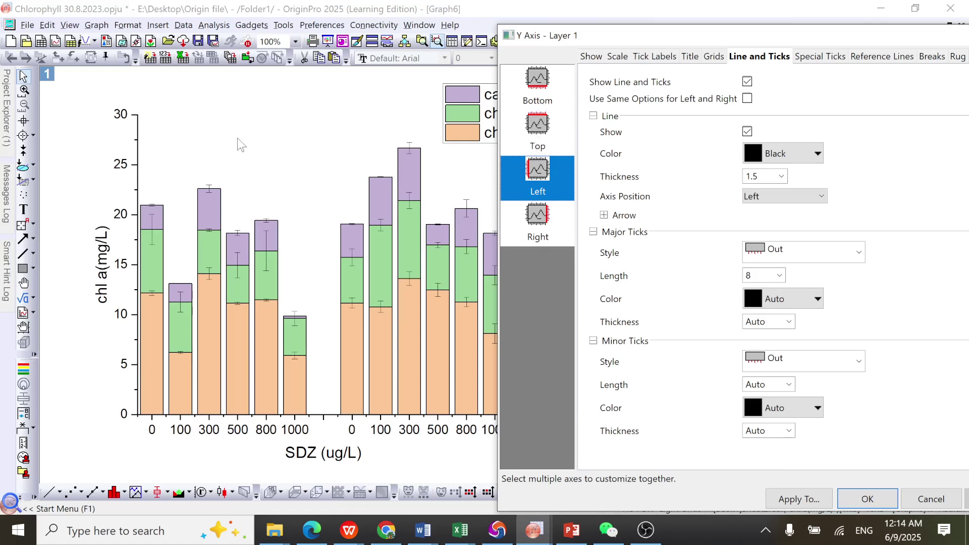
click(536, 132)
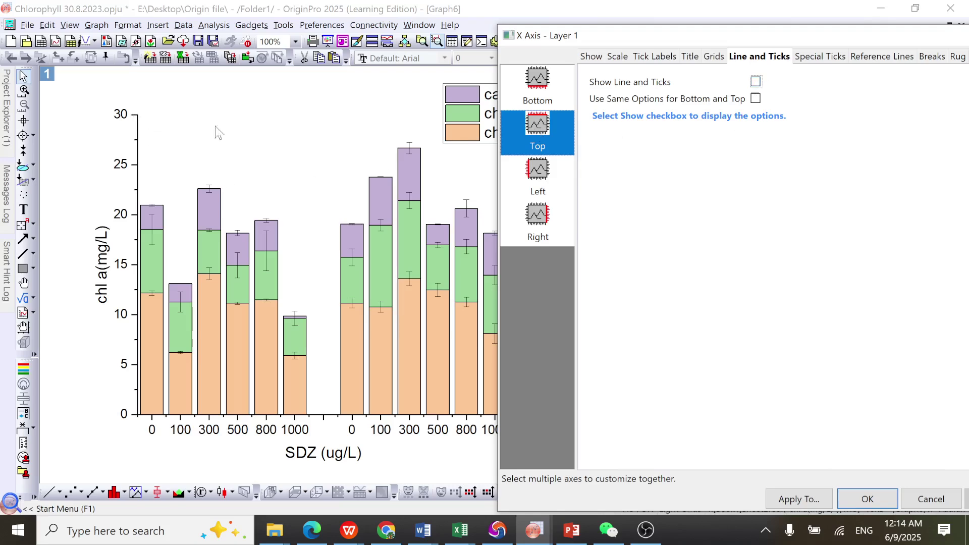
click(755, 82)
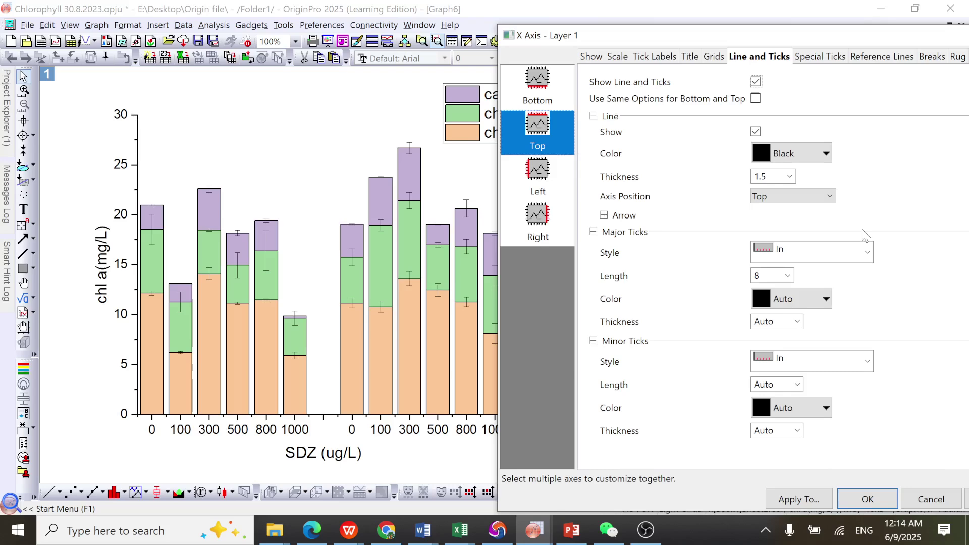
Set the top axis's major and minor tick styles to None and apply the change
click(821, 255)
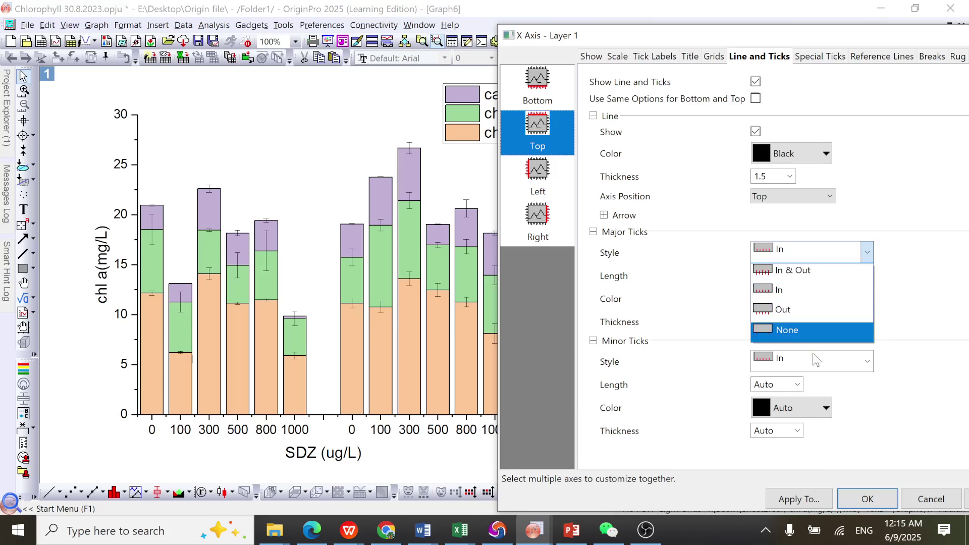
click(816, 330)
click(823, 362)
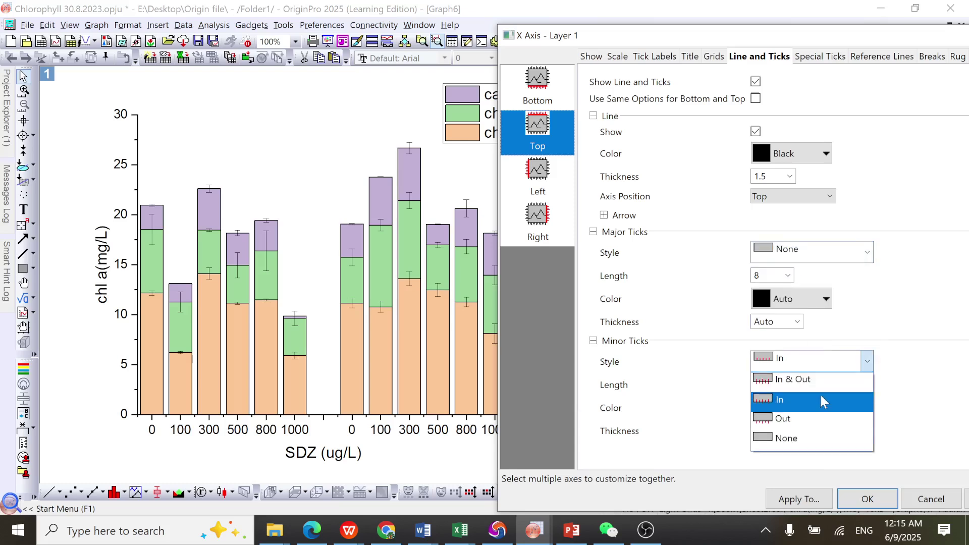
click(812, 438)
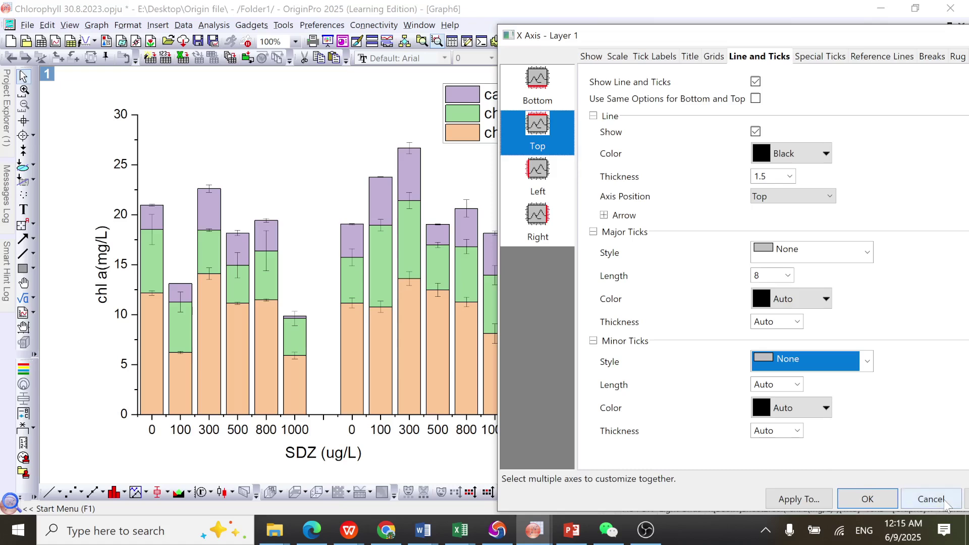
drag(809, 40, 714, 48)
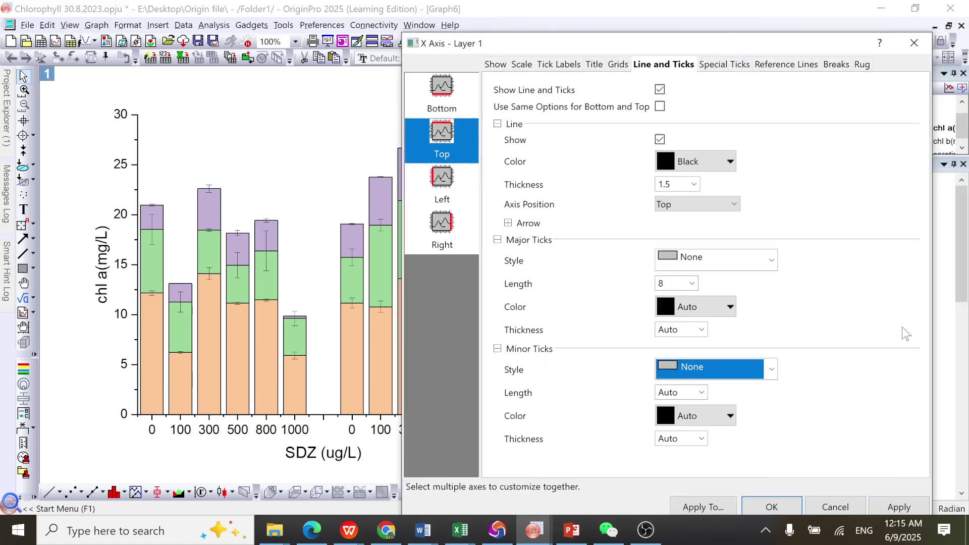
click(890, 509)
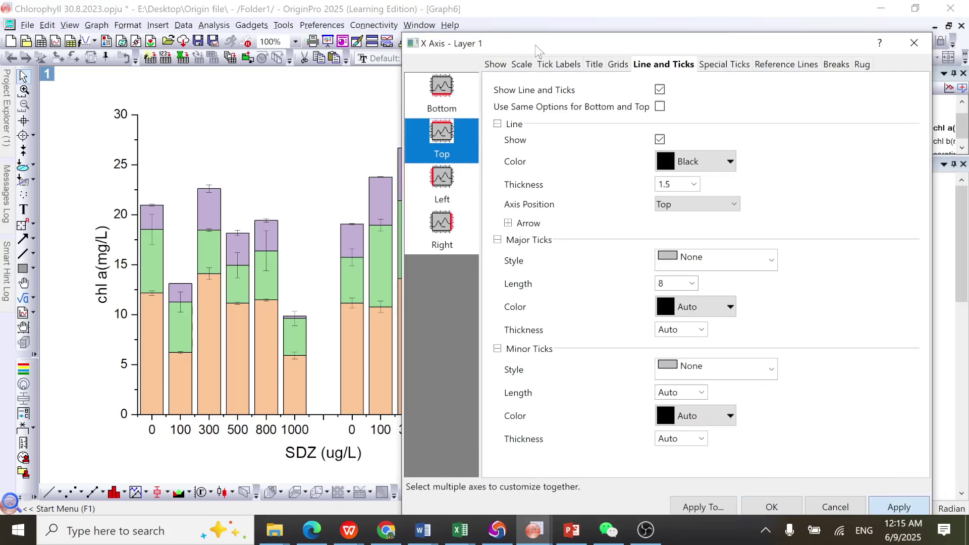
drag(535, 45, 510, 37)
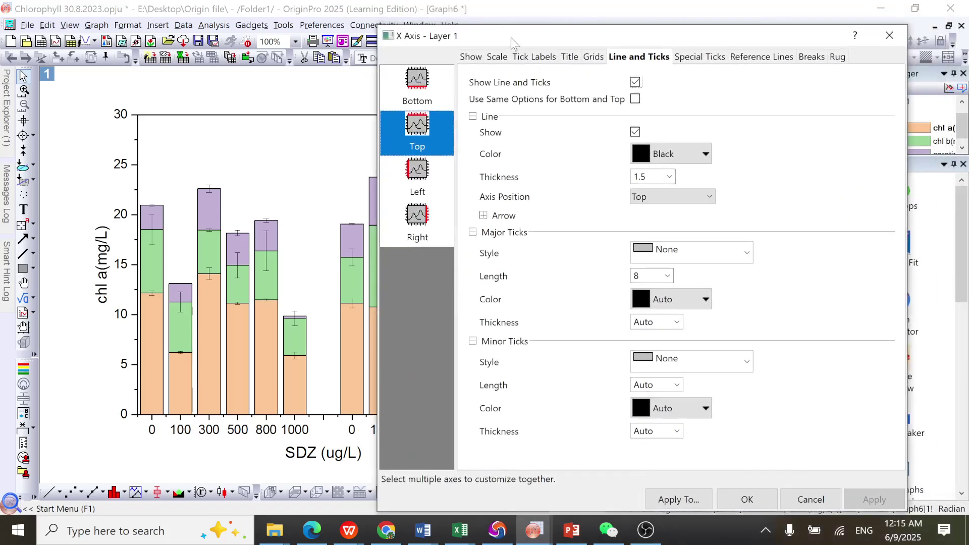
Show the right Y axis line with its major and minor tick styles set to None, and apply
drag(640, 41, 597, 55)
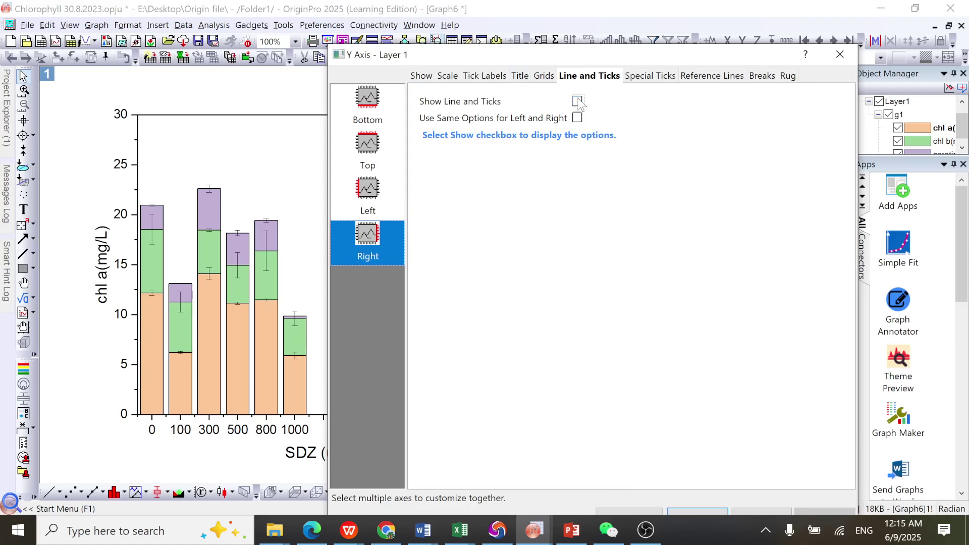
click(577, 101)
click(650, 270)
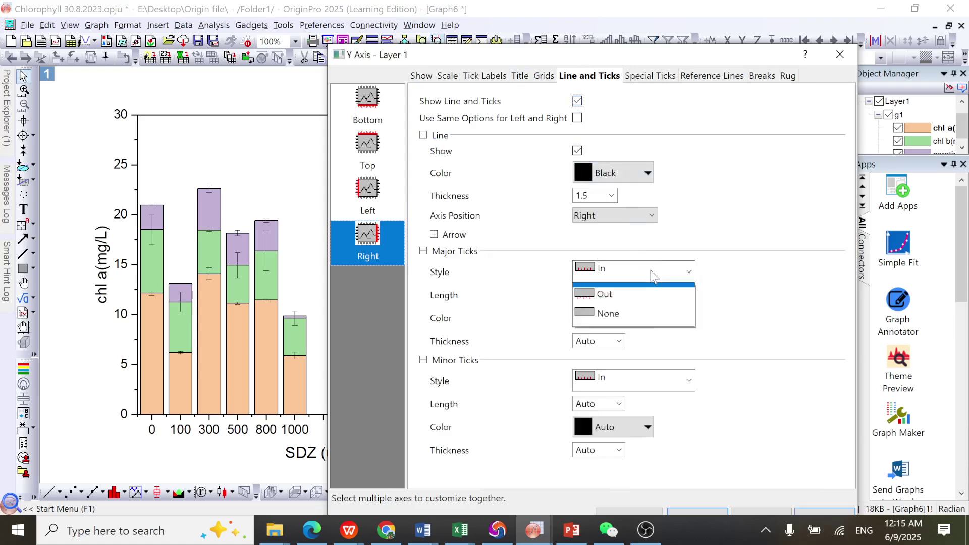
click(616, 352)
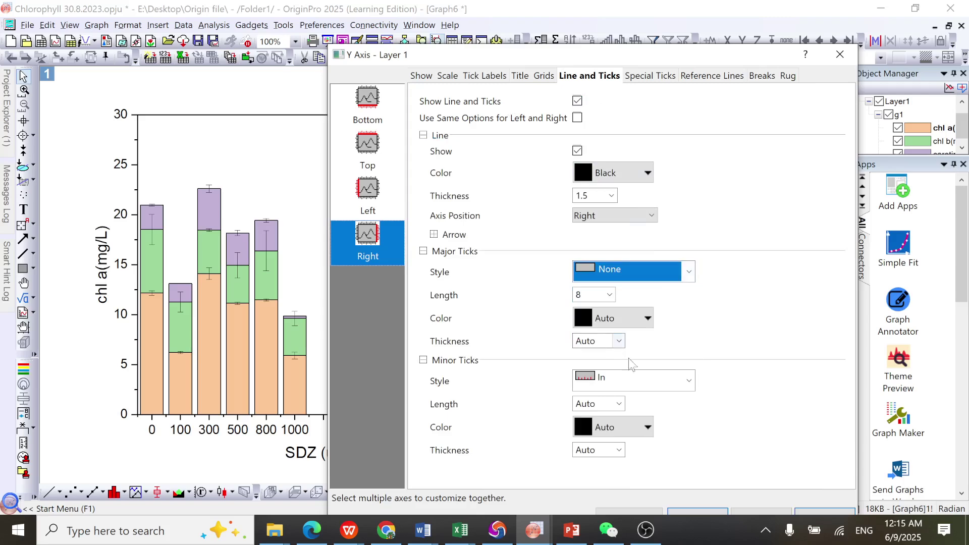
click(661, 384)
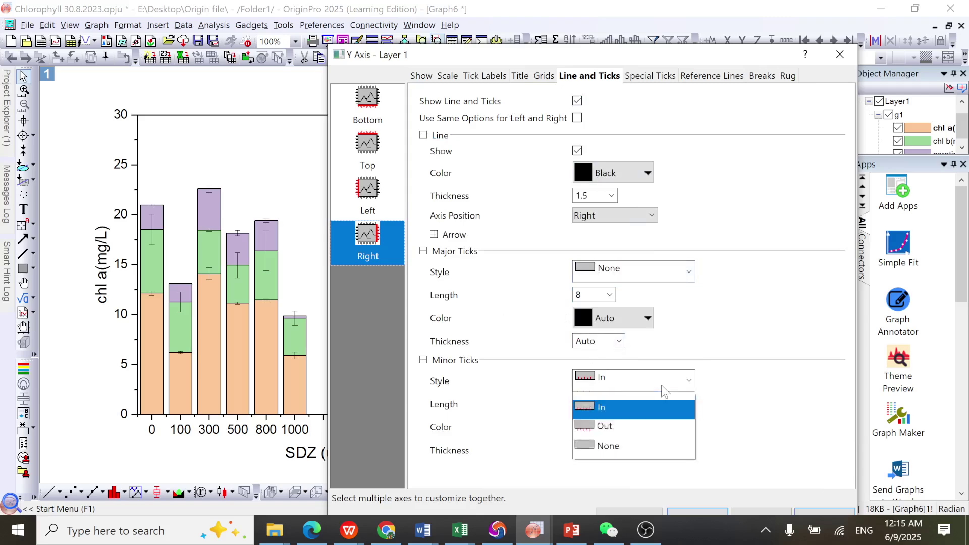
click(638, 454)
drag(654, 51, 656, 8)
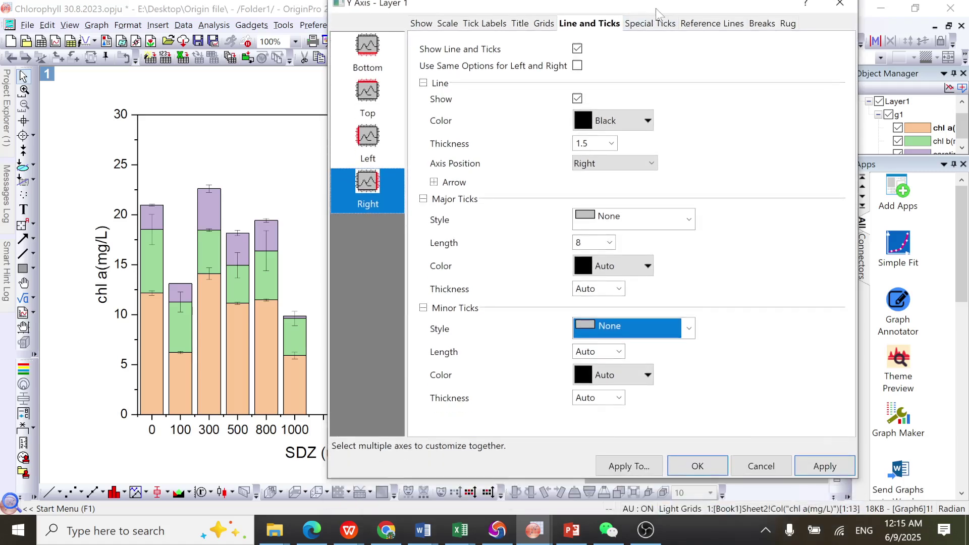
click(826, 475)
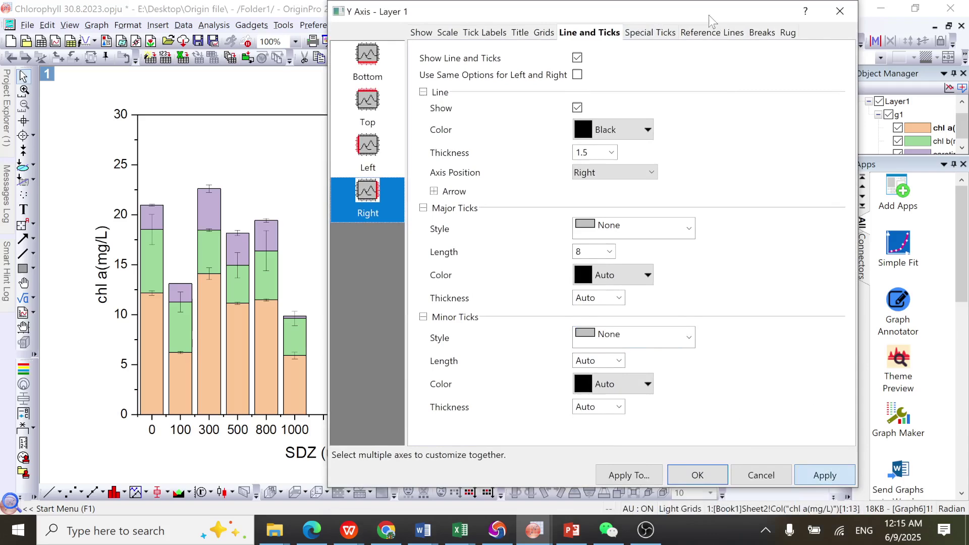
drag(709, 15, 814, 186)
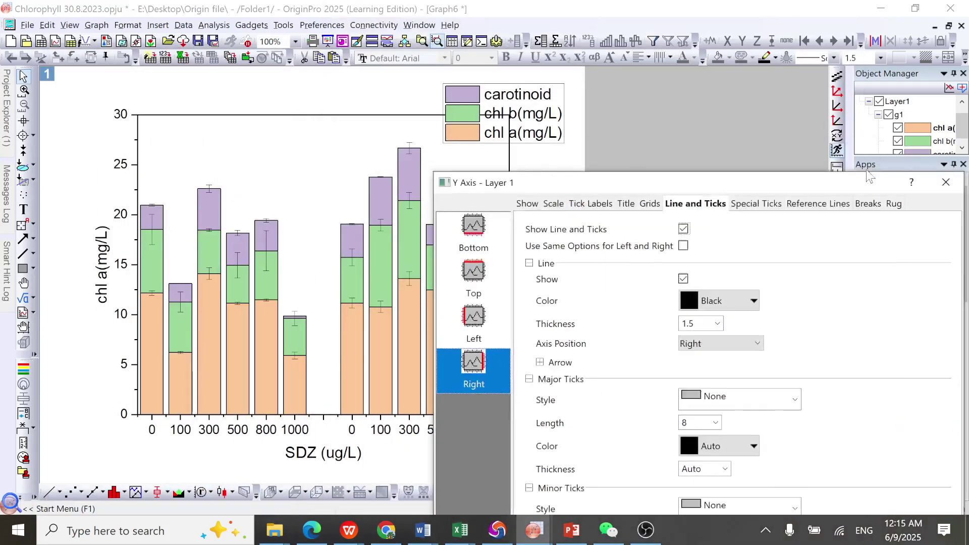
Set the left Y axis's major ticks to In and its minor ticks to None, and apply
drag(867, 172, 694, 44)
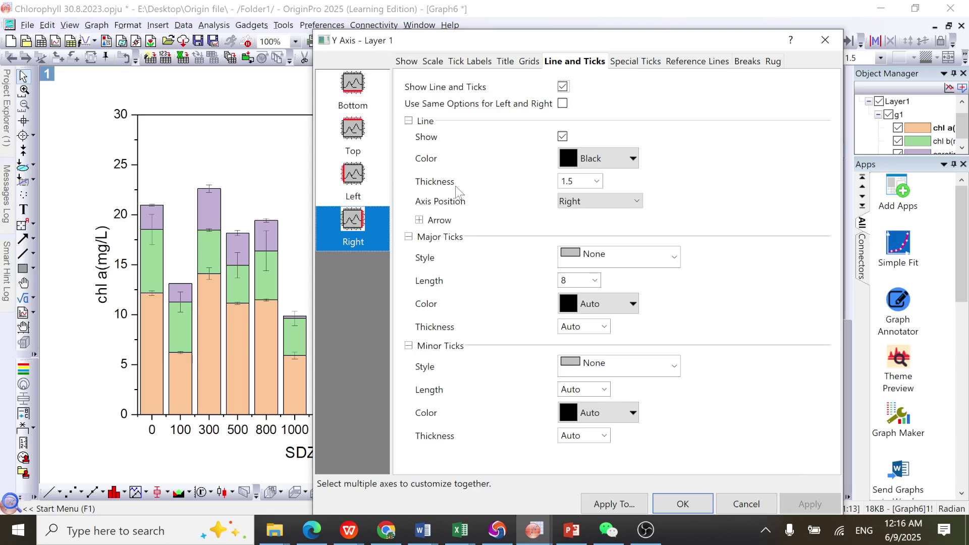
key(Up)
click(621, 259)
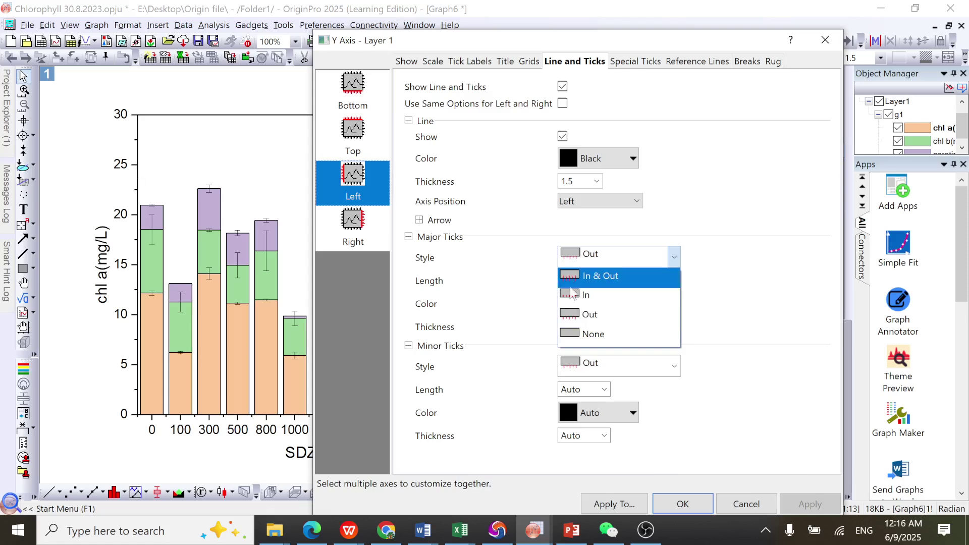
click(604, 295)
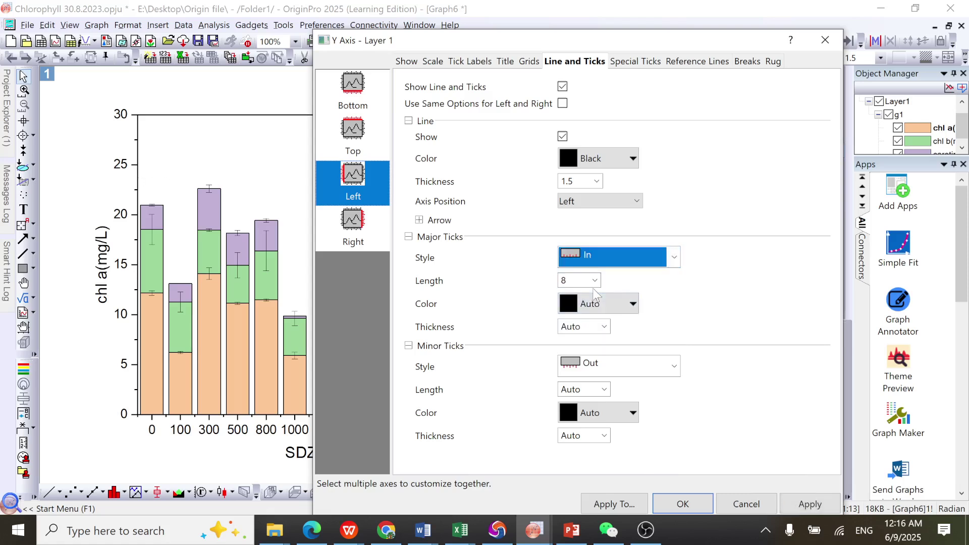
click(596, 281)
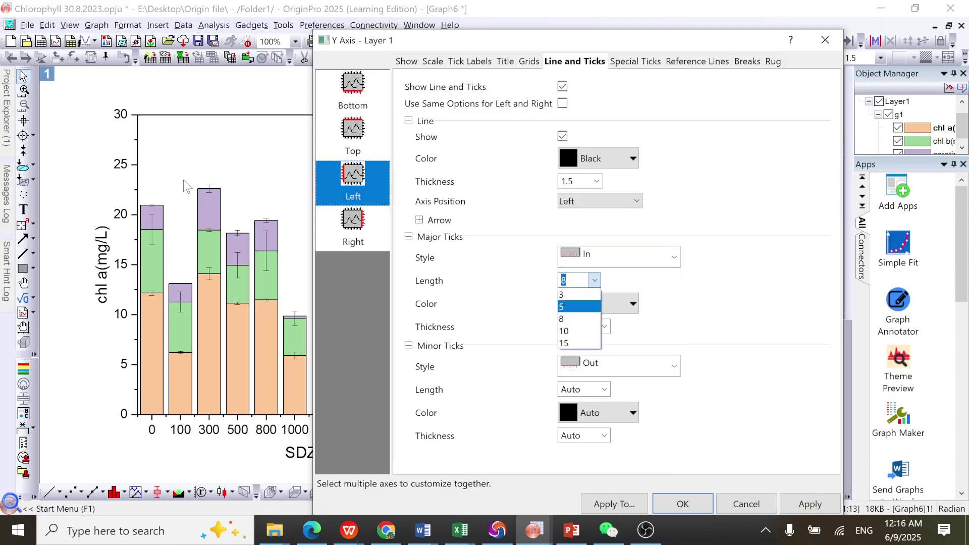
click(677, 289)
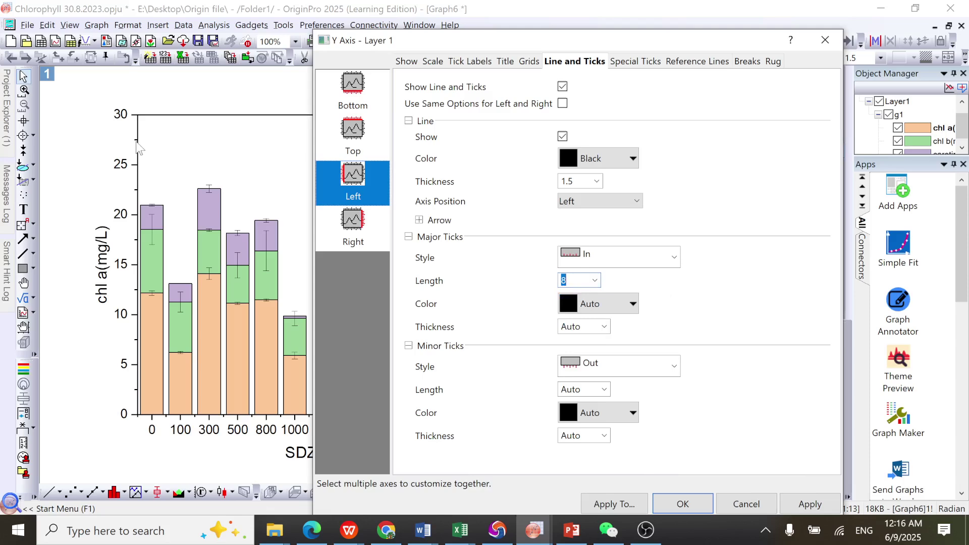
click(627, 373)
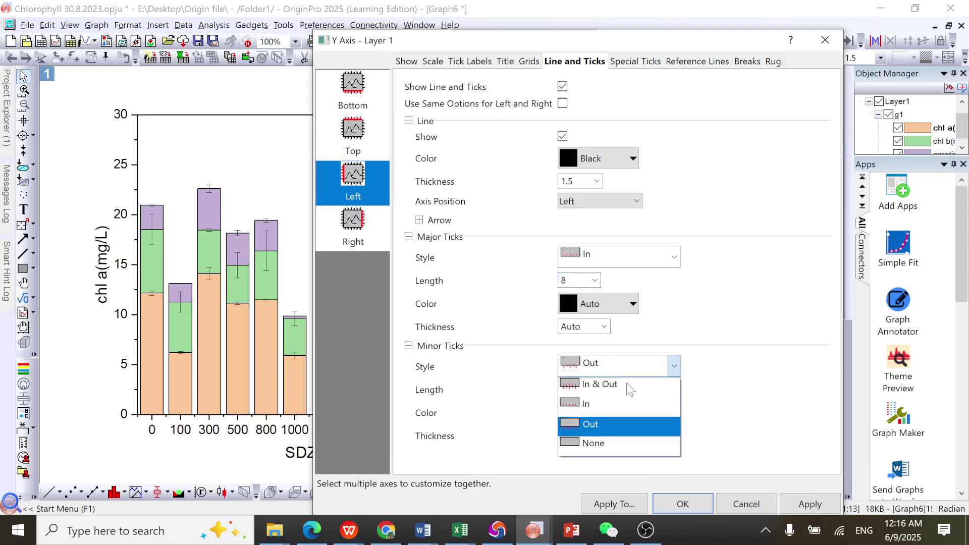
click(631, 451)
click(806, 508)
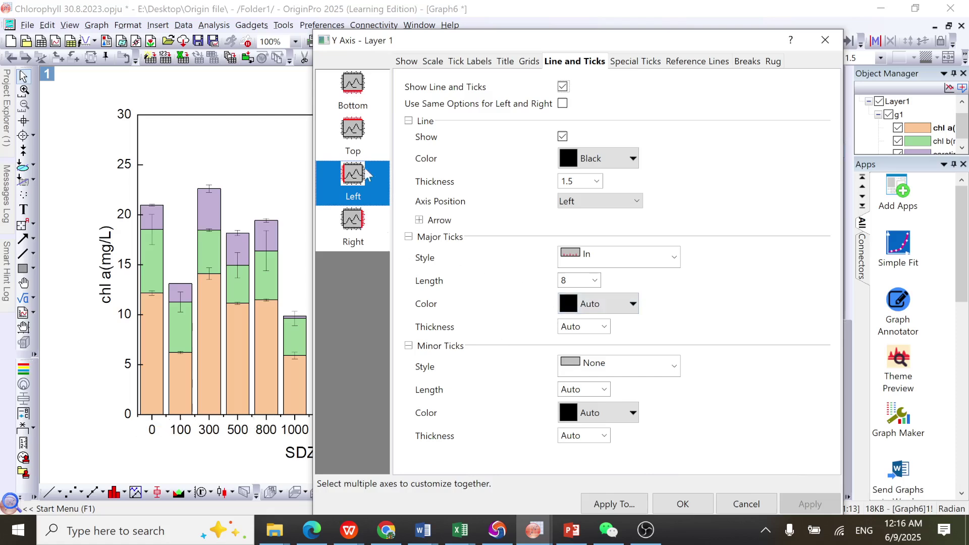
Set the bottom X axis's major and minor tick styles to None and apply the change
click(353, 86)
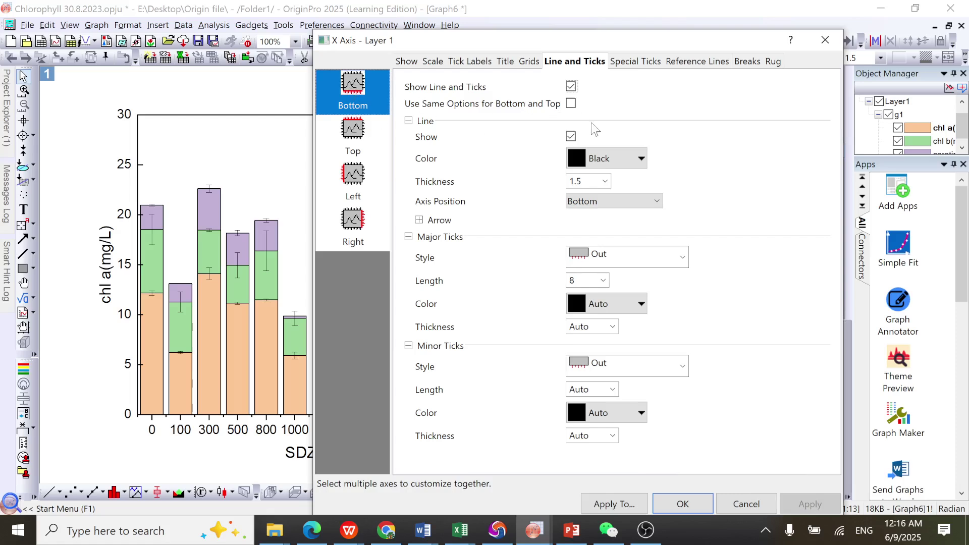
click(639, 259)
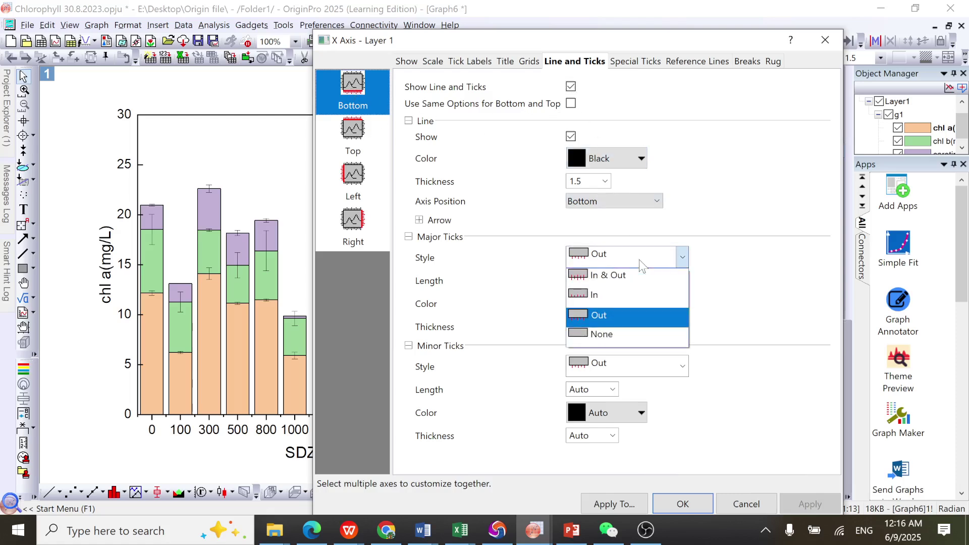
click(627, 334)
click(638, 364)
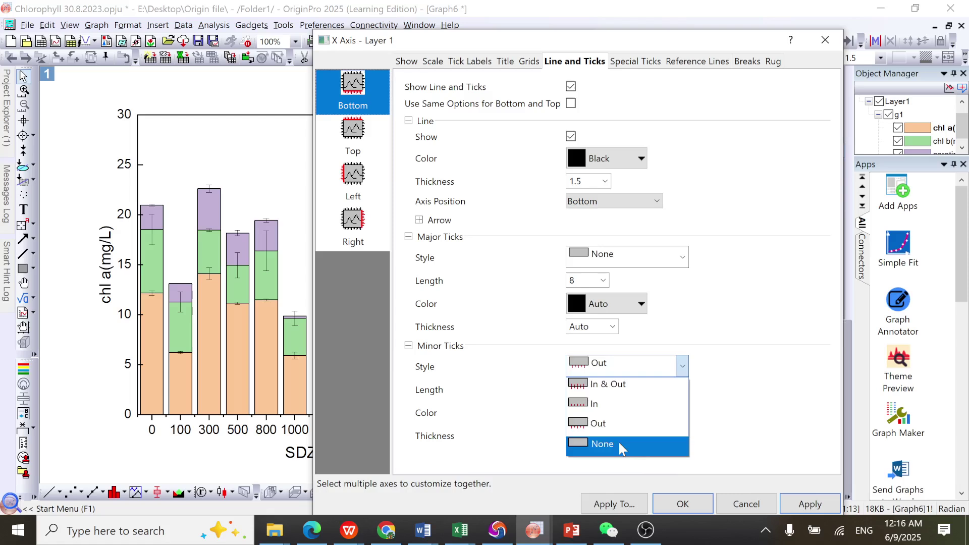
click(619, 443)
click(810, 504)
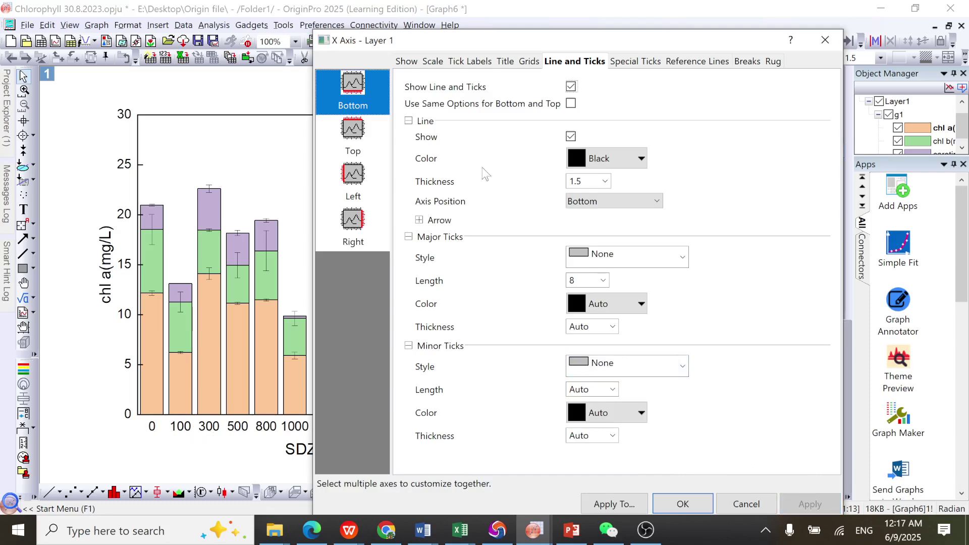
Set the start value of the horizontal axis scale to 0.2 and apply it
drag(476, 41, 646, 37)
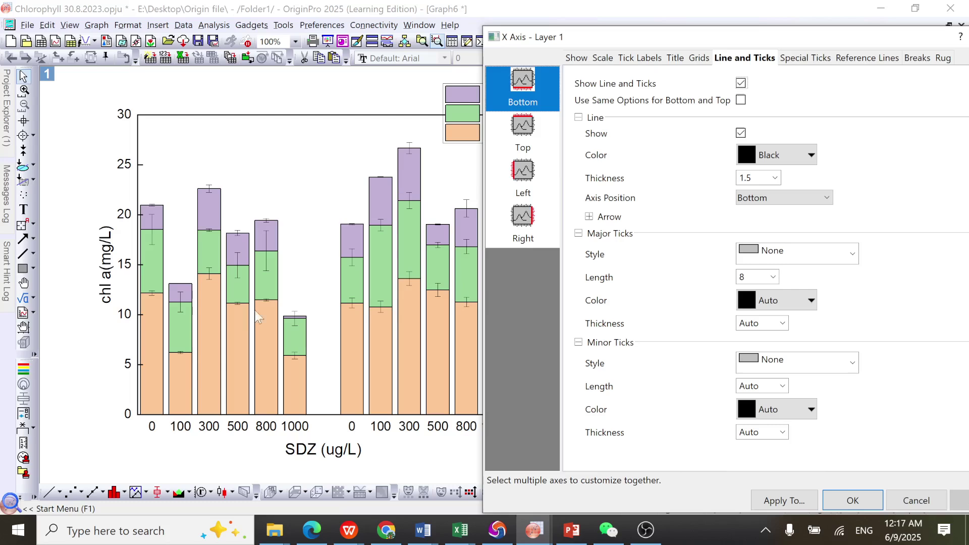
click(603, 58)
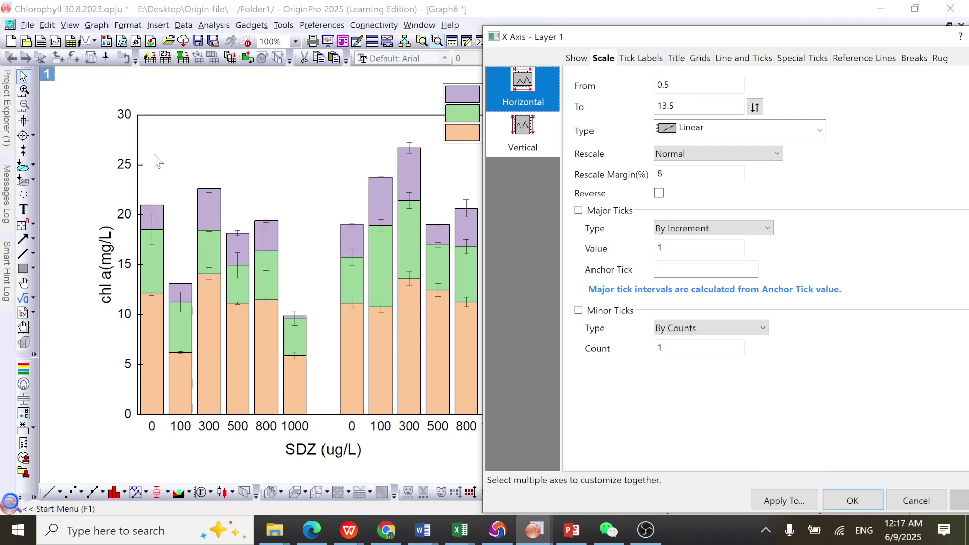
click(523, 127)
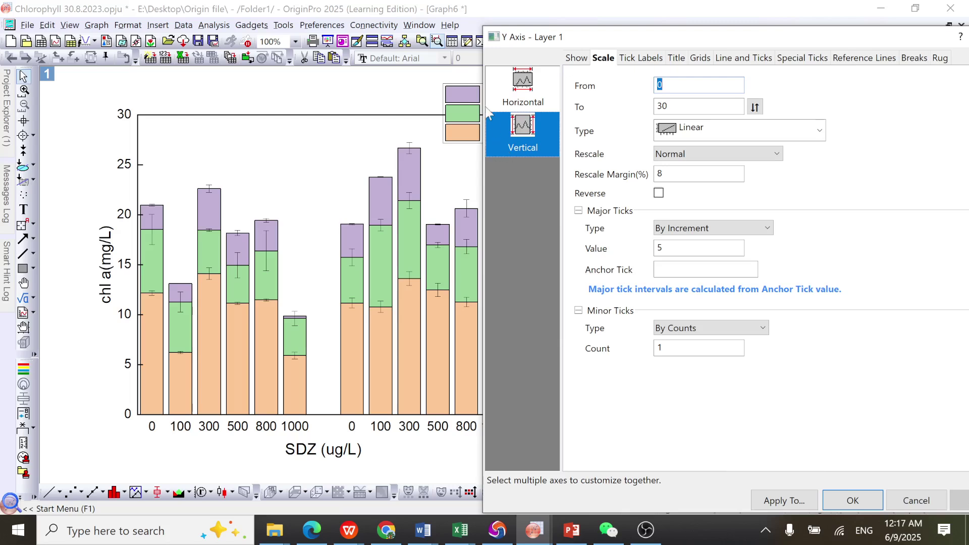
key(Up)
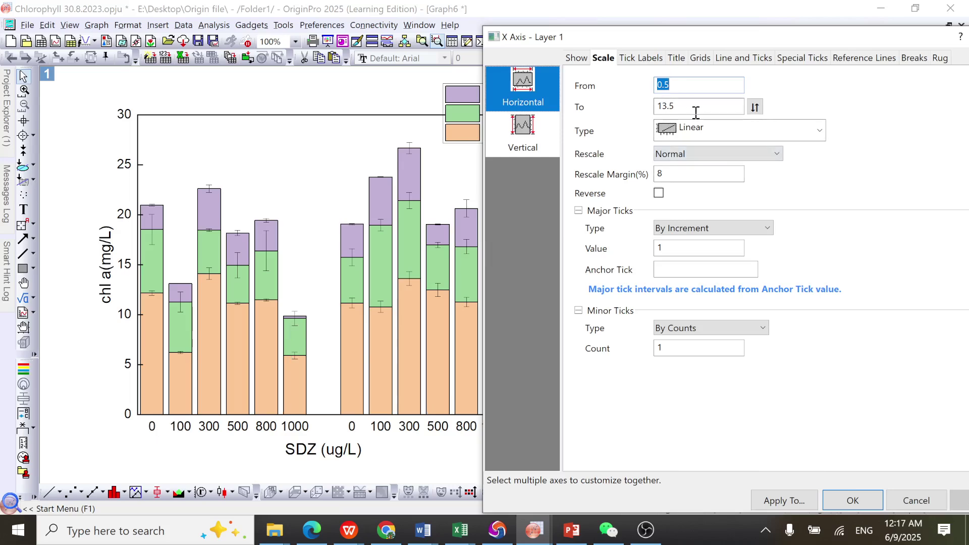
click(667, 85)
click(953, 501)
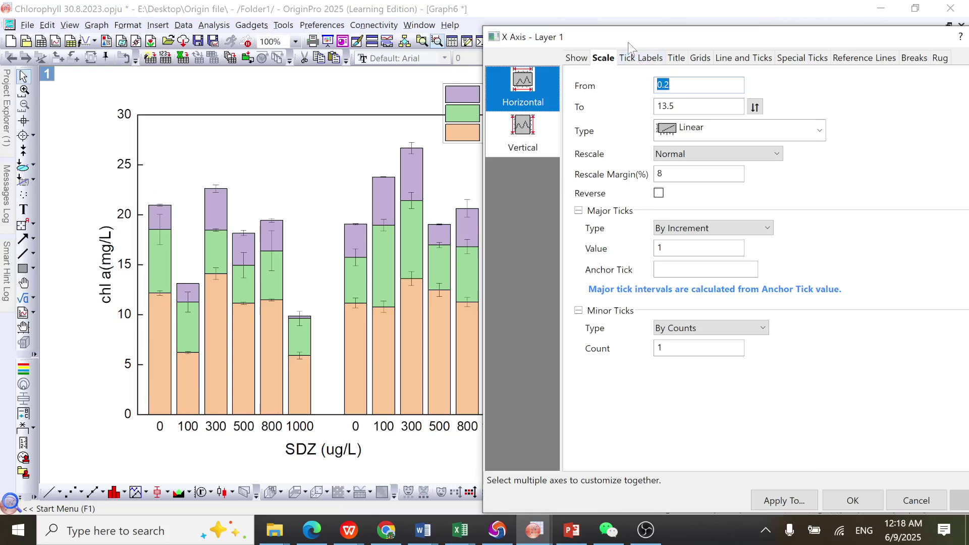
Confirm the X axis settings and close the axis dialog to reveal the whole chart
drag(628, 42, 731, 102)
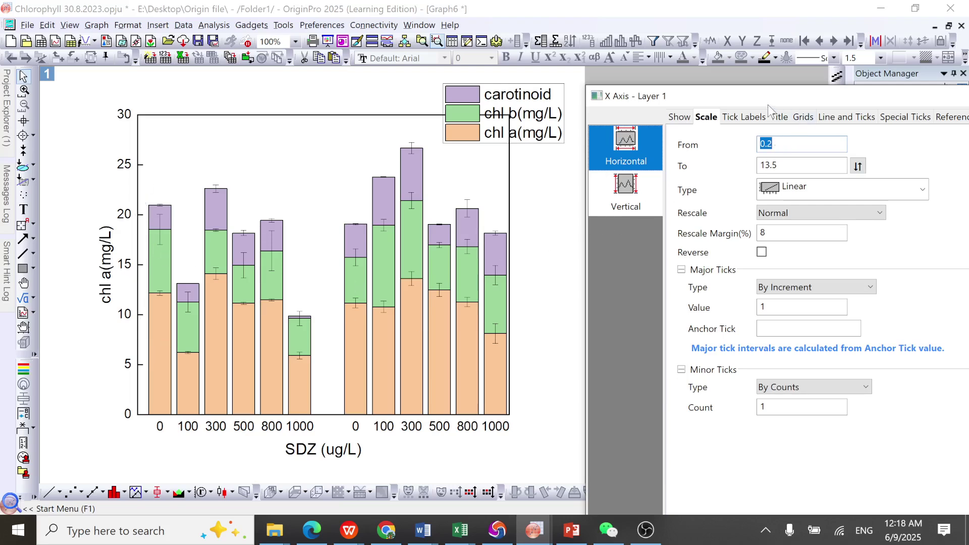
drag(768, 103, 419, 38)
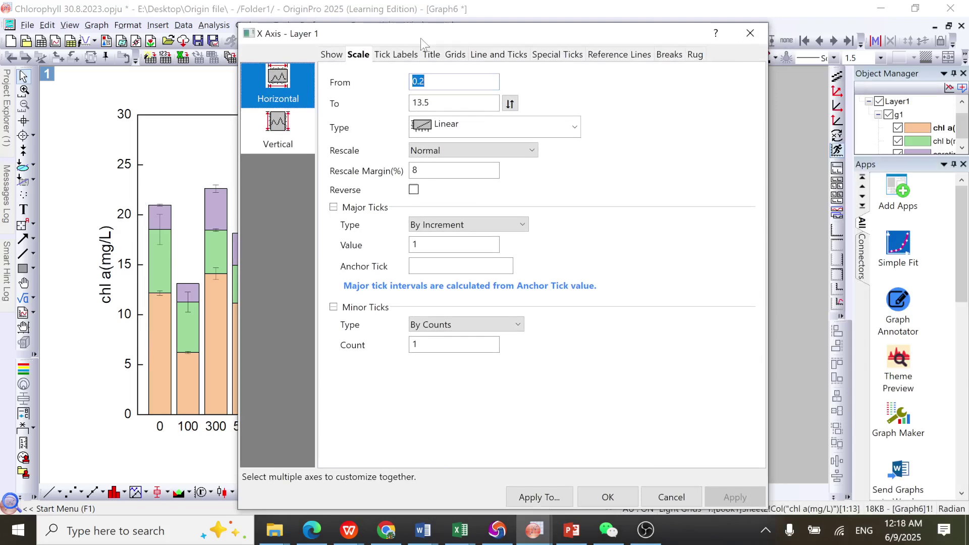
click(611, 498)
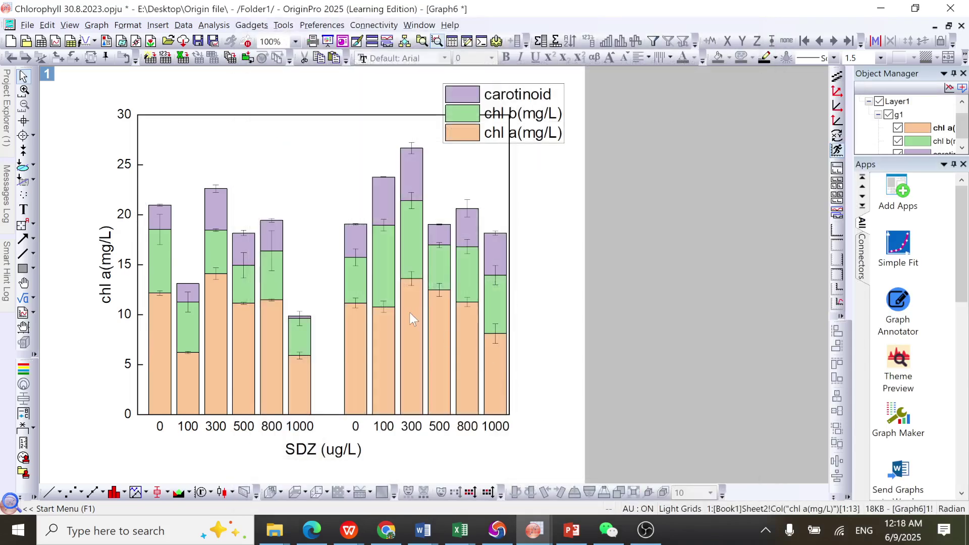
mouse_move(410, 314)
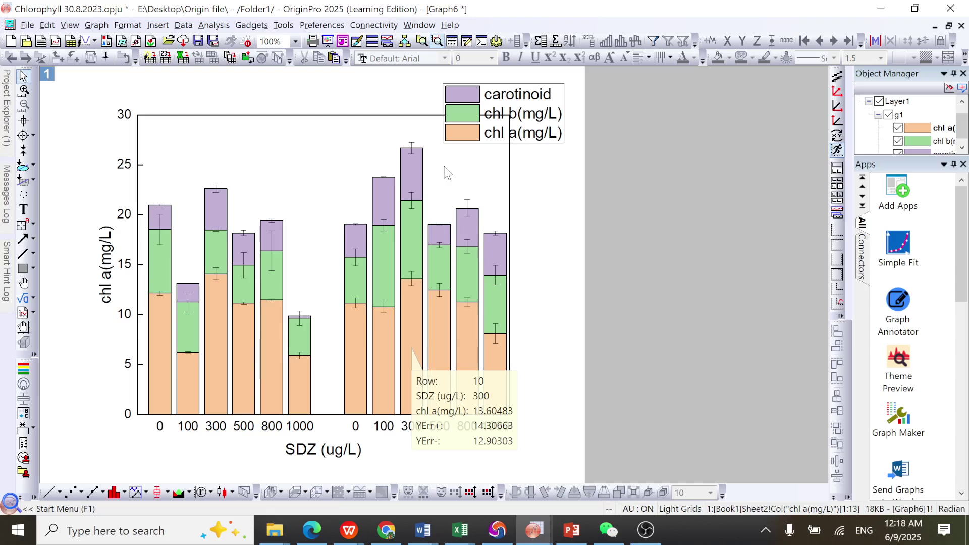
Try a vertical divider line between the two column groups from the top frame to the X axis, and delete it
click(27, 258)
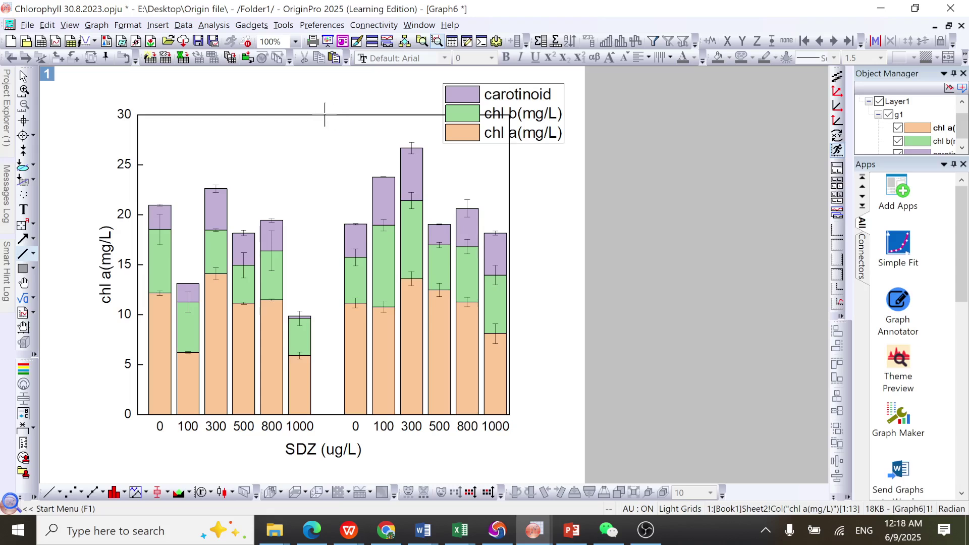
key(Escape)
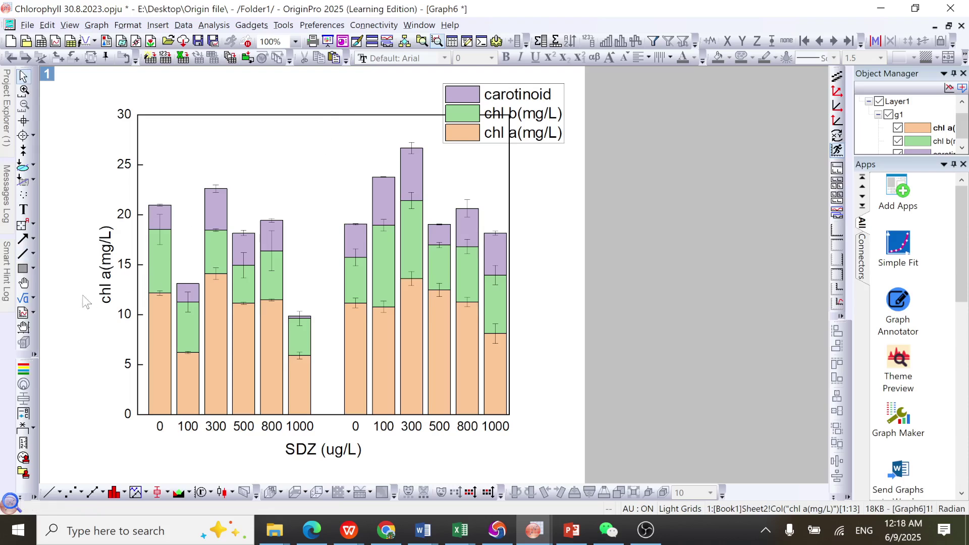
click(22, 254)
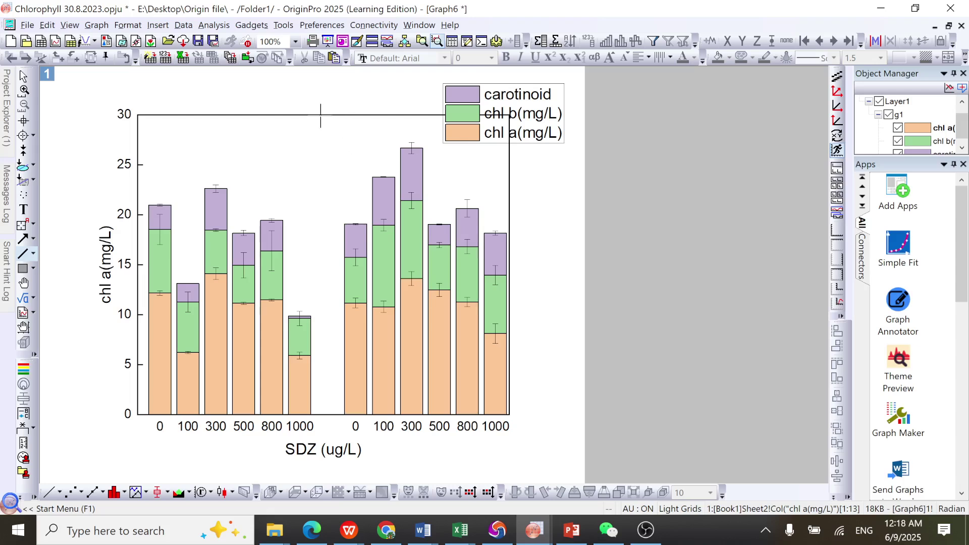
drag(321, 115, 322, 414)
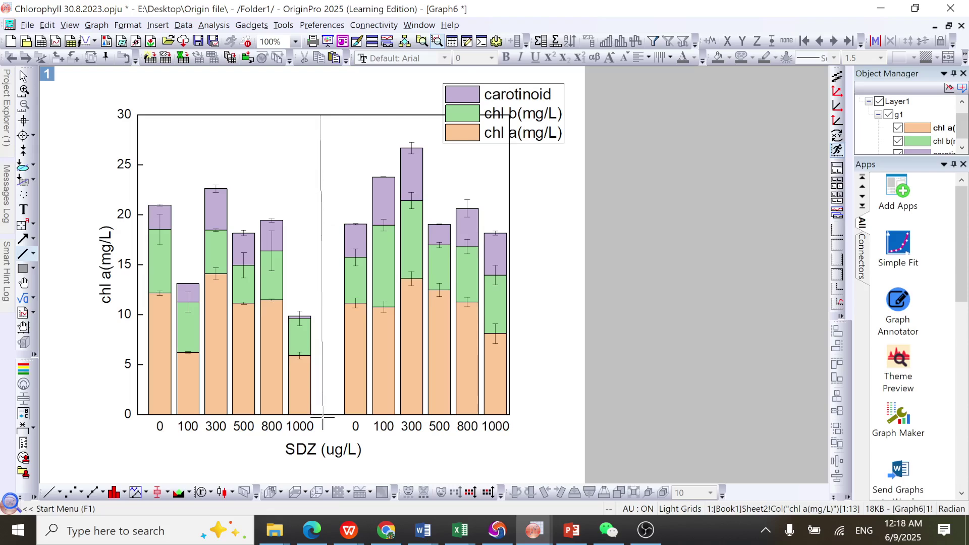
click(320, 156)
key(Delete)
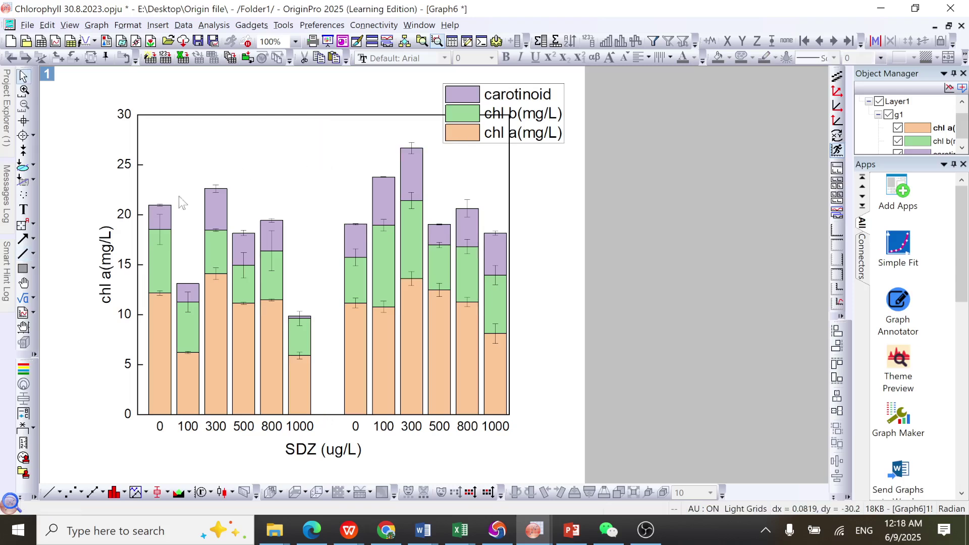
Draw a straight vertical divider line between the two column groups, from the X axis up to the top frame
click(26, 252)
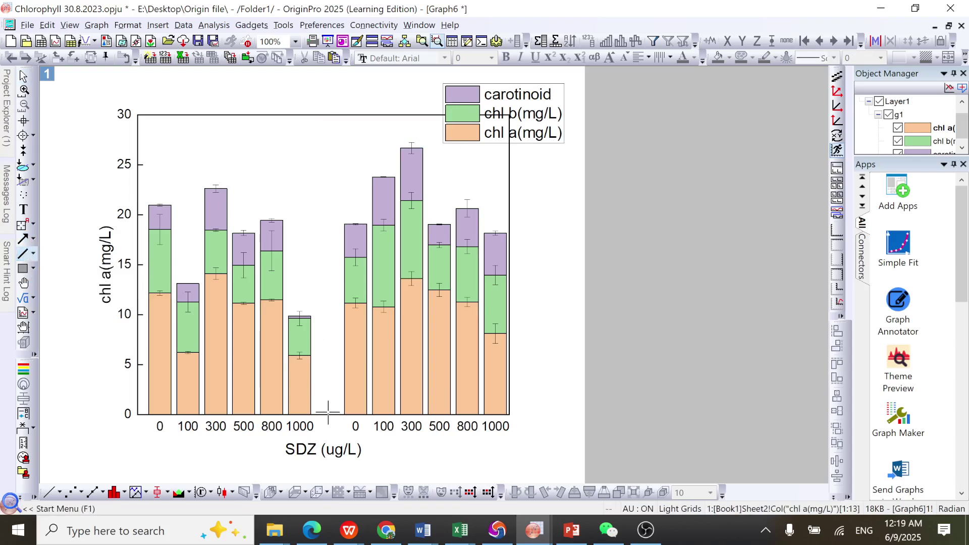
drag(327, 414, 325, 114)
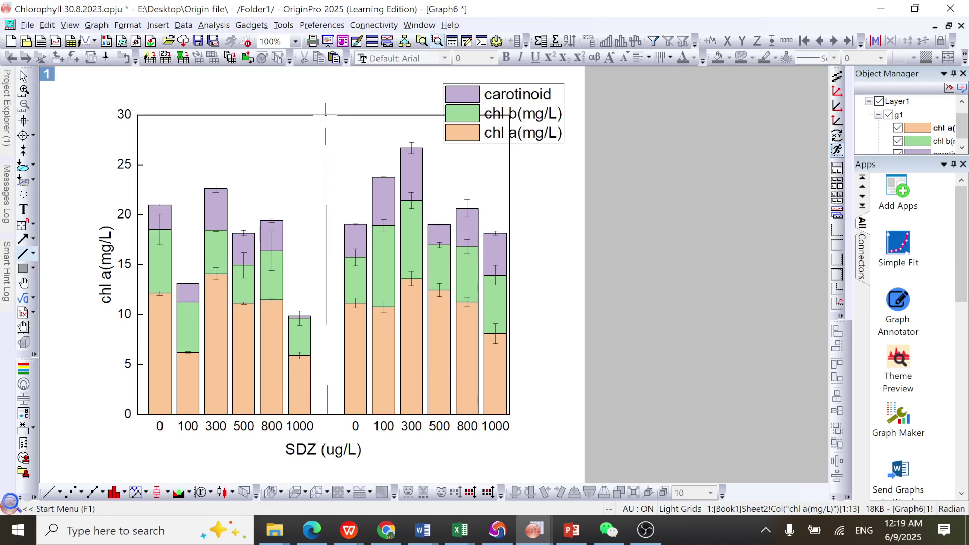
drag(325, 114, 325, 114)
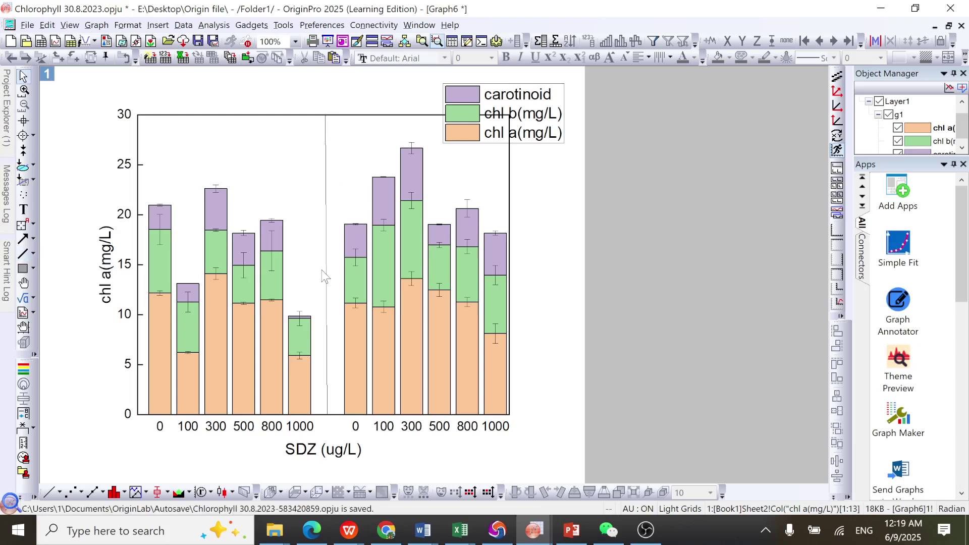
Format the divider line between the column groups with the Dash style and a thickness of 1.5
click(326, 177)
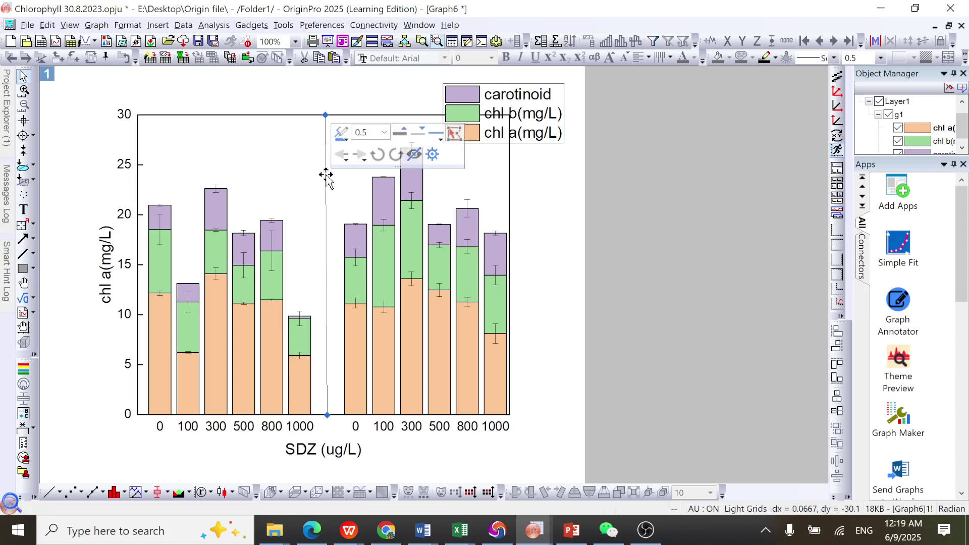
click(442, 140)
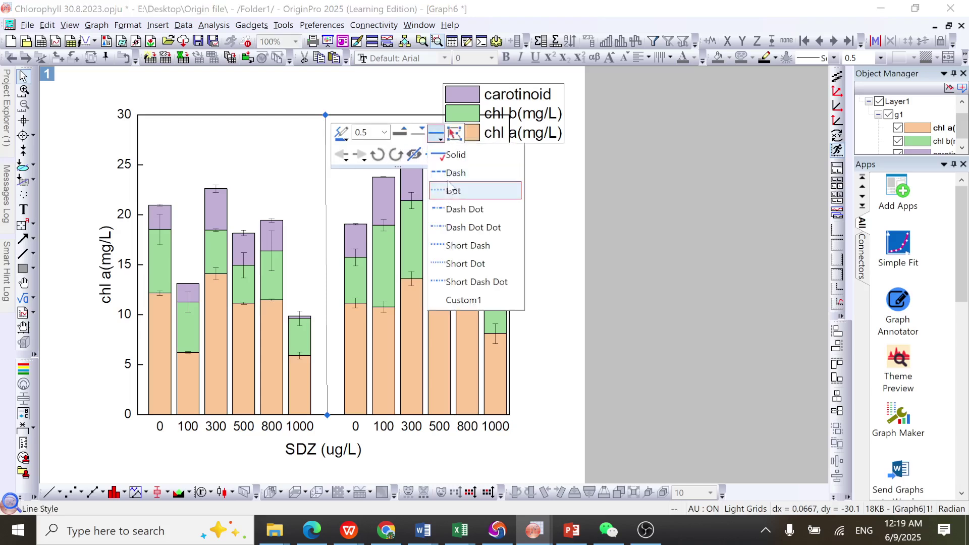
click(452, 174)
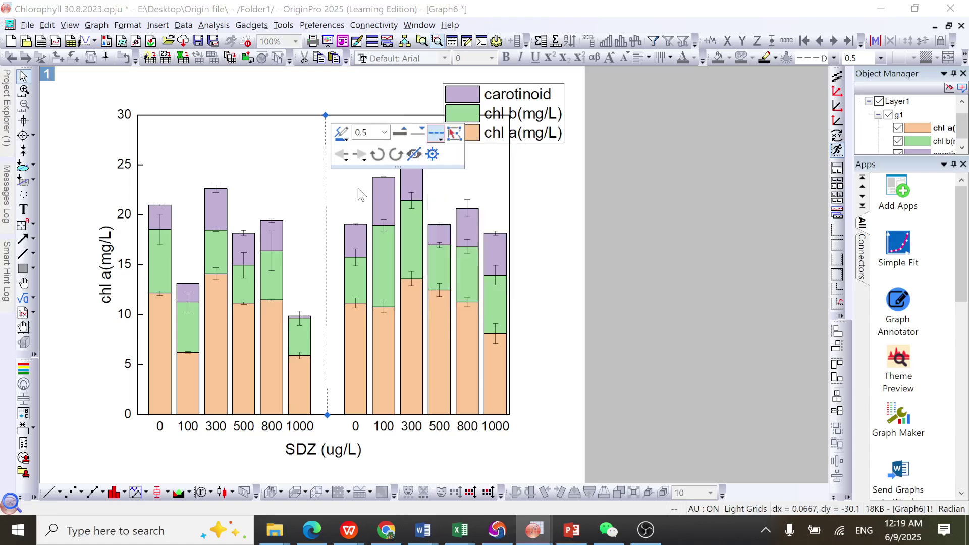
click(385, 132)
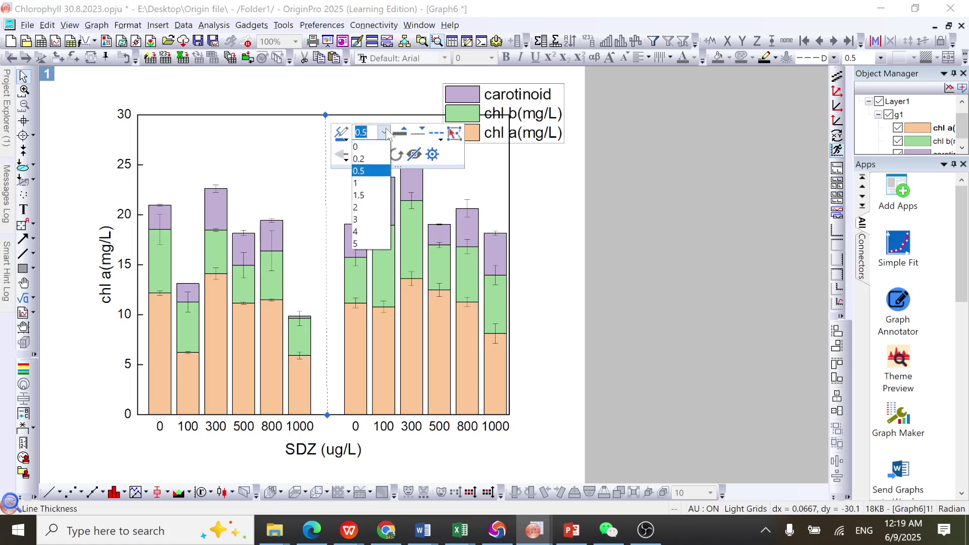
click(362, 196)
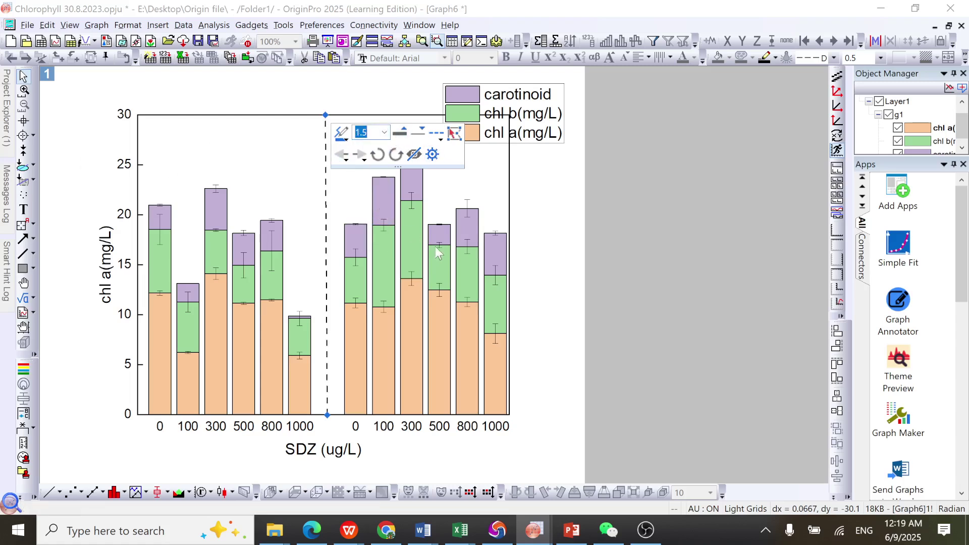
click(531, 225)
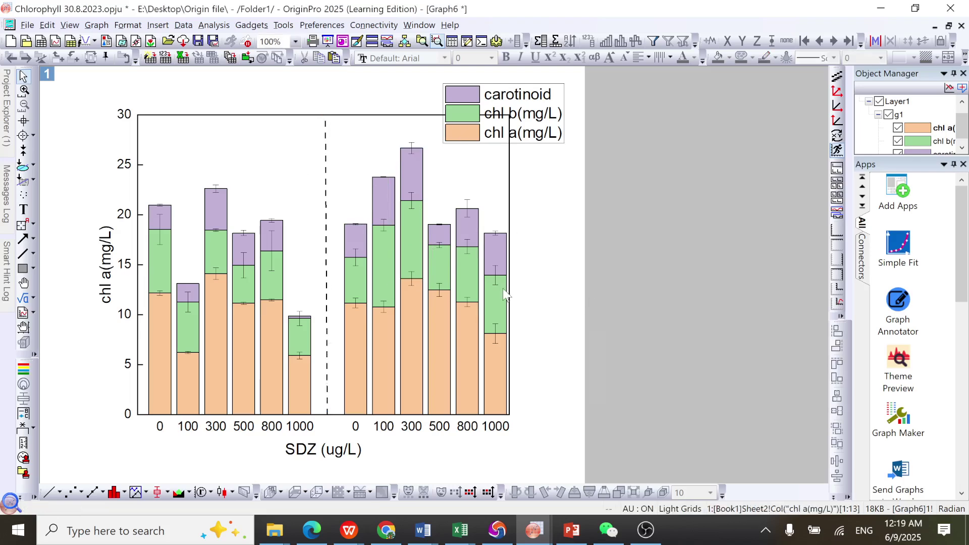
Shrink the legend to about text size 18 and place it inside the plot frame above the first three columns
click(557, 118)
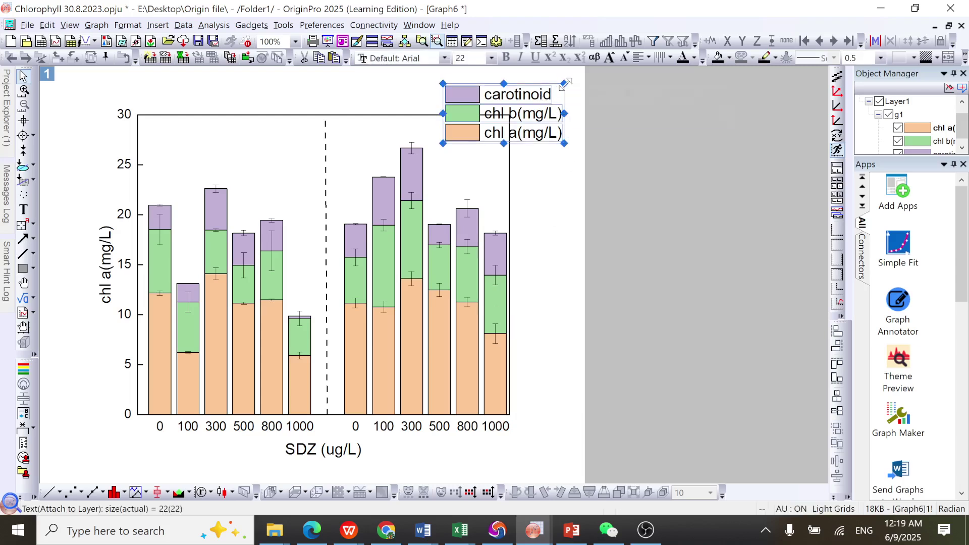
drag(565, 83, 230, 151)
click(573, 230)
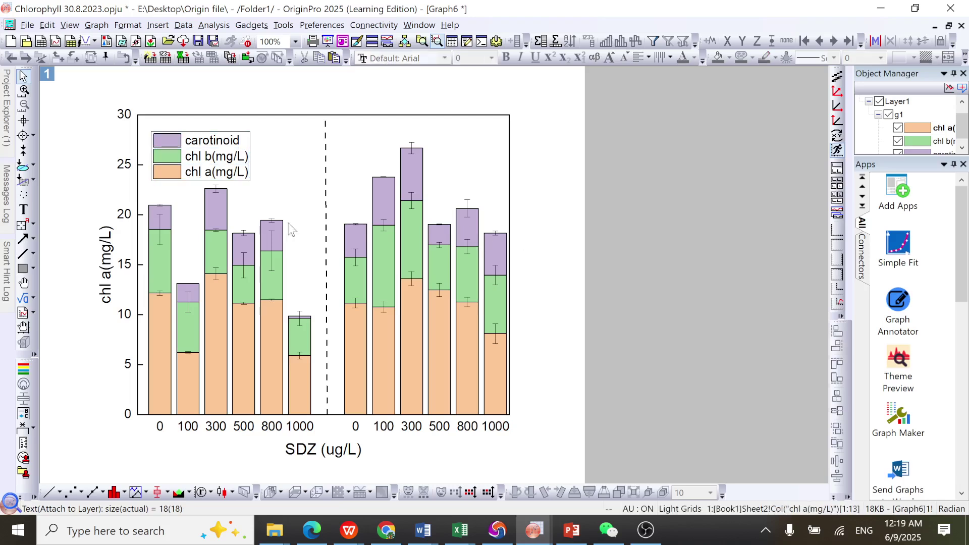
Add the text label "day 3" near the top of the first column group, just before the dashed divider
click(23, 209)
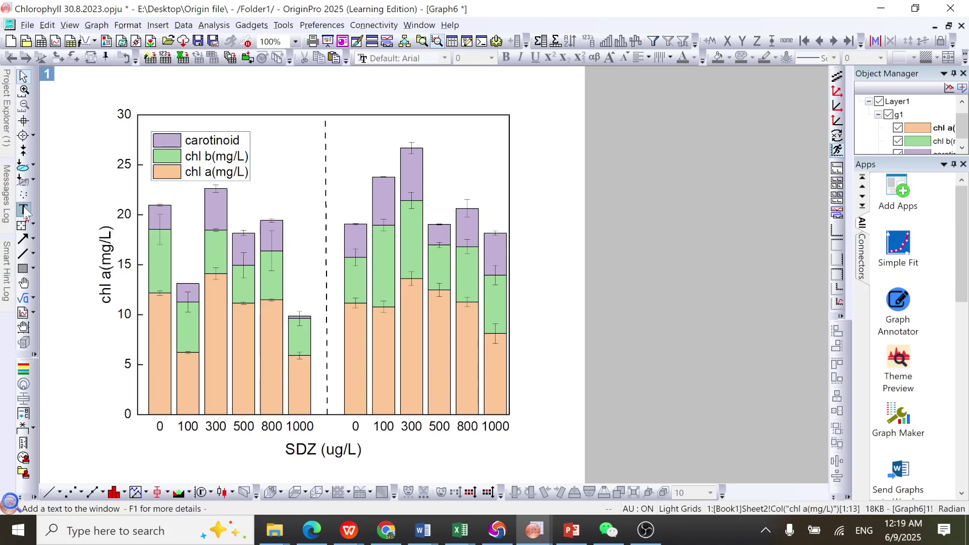
click(275, 126)
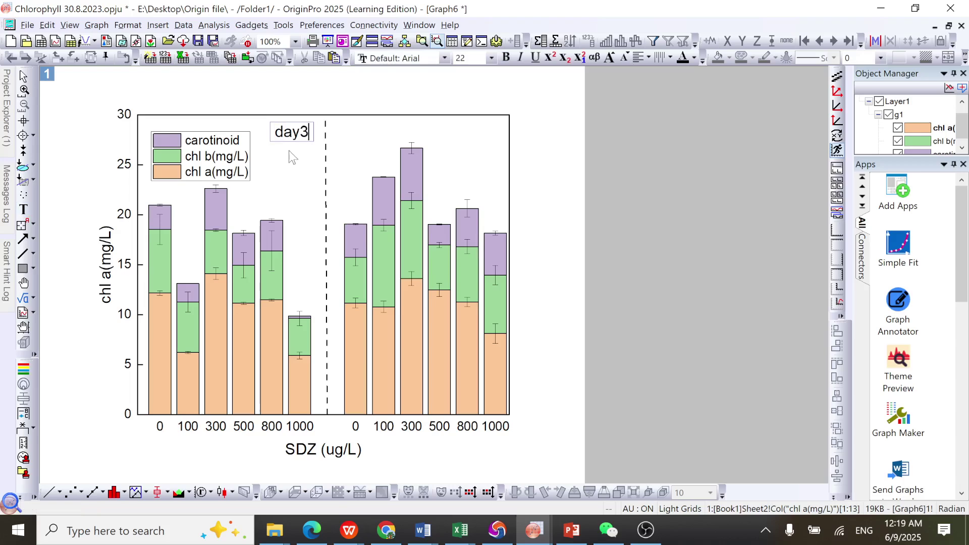
click(302, 135)
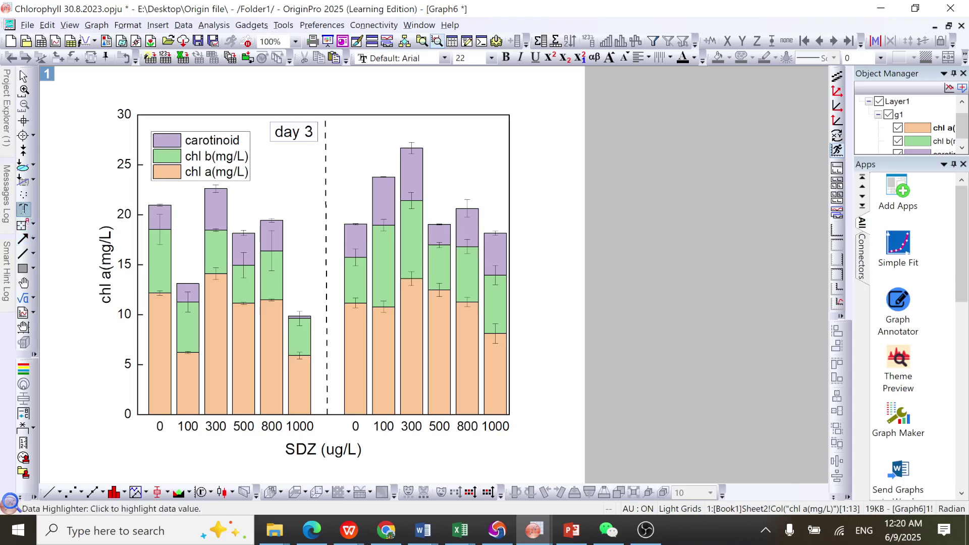
click(410, 163)
click(458, 130)
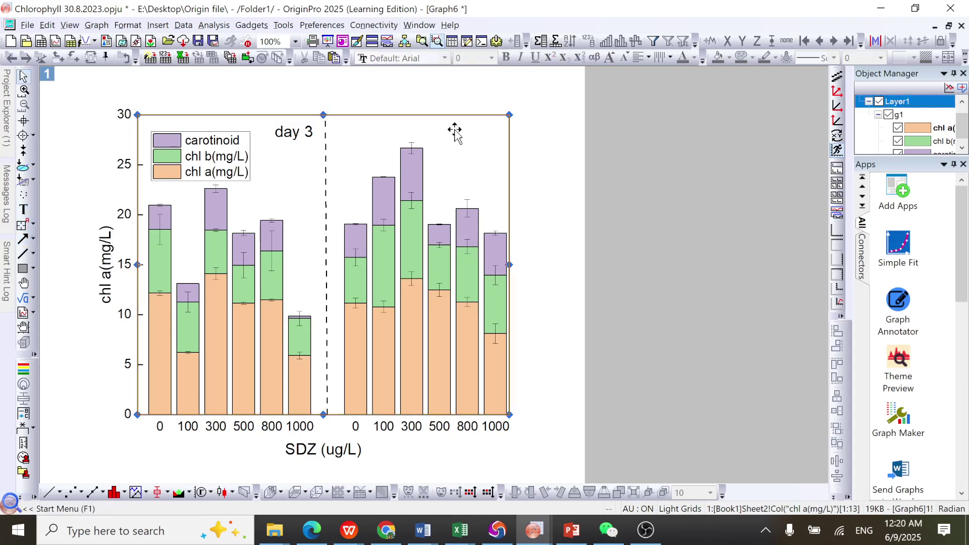
Add the text label "Day 6" near the top of the second column group, close to the right Y axis
click(25, 210)
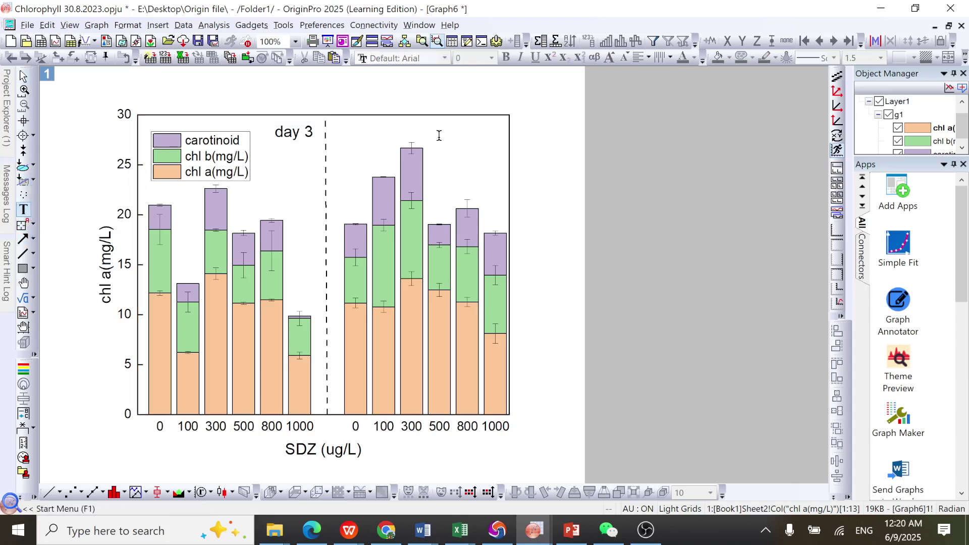
click(454, 126)
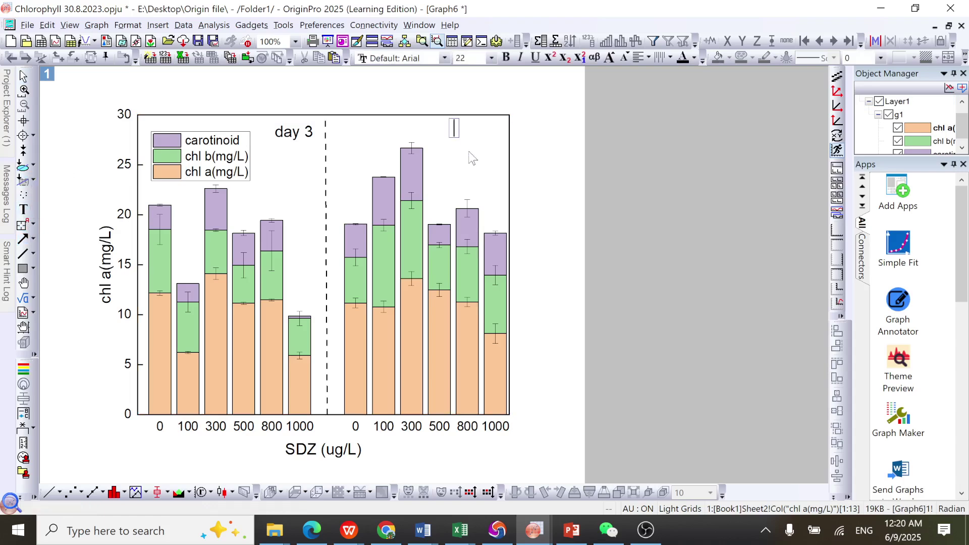
text(Day 6)
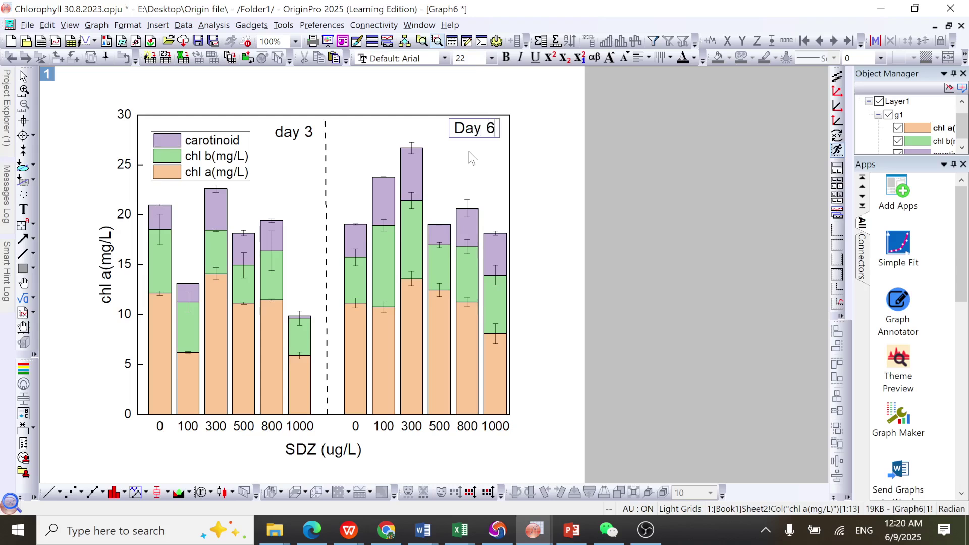
click(388, 142)
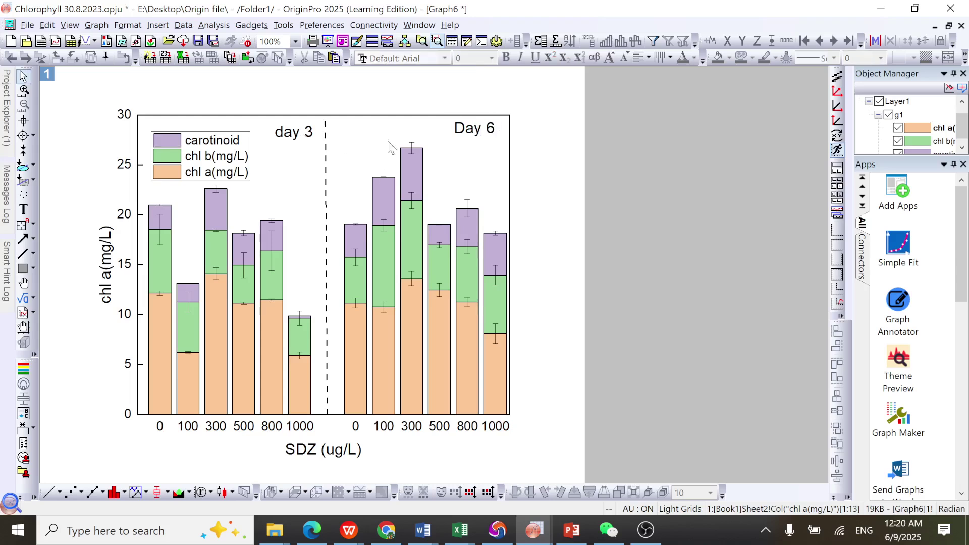
Make the "Day 6" and "day 3" labels bold
click(470, 135)
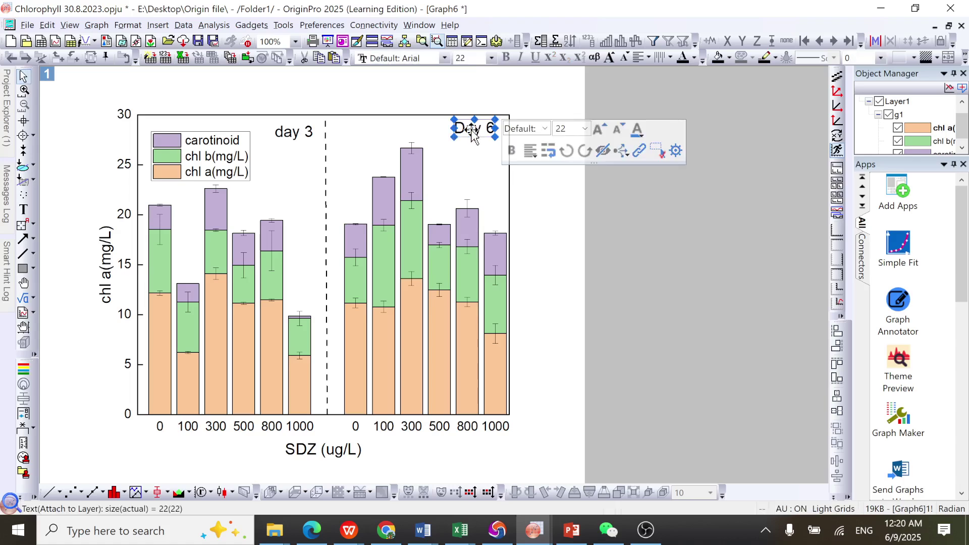
click(511, 150)
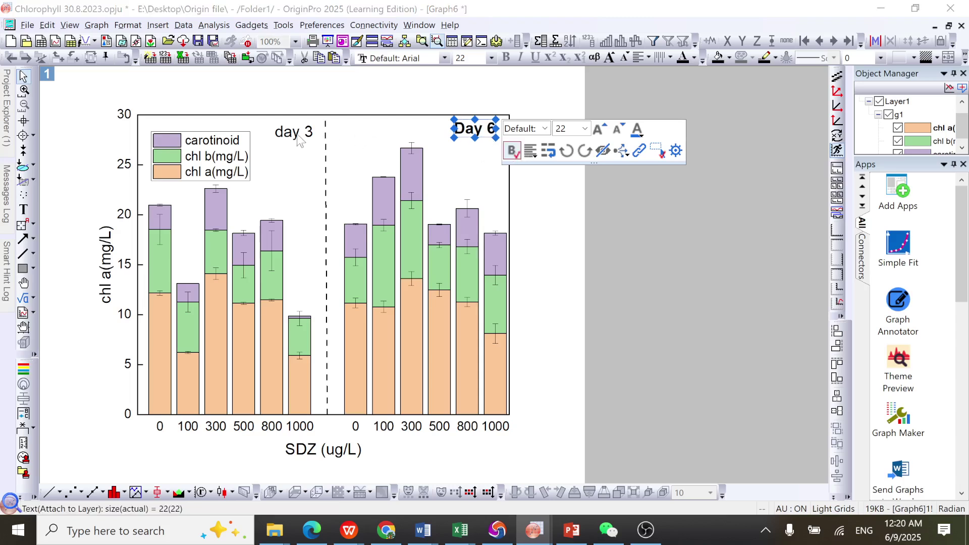
click(286, 139)
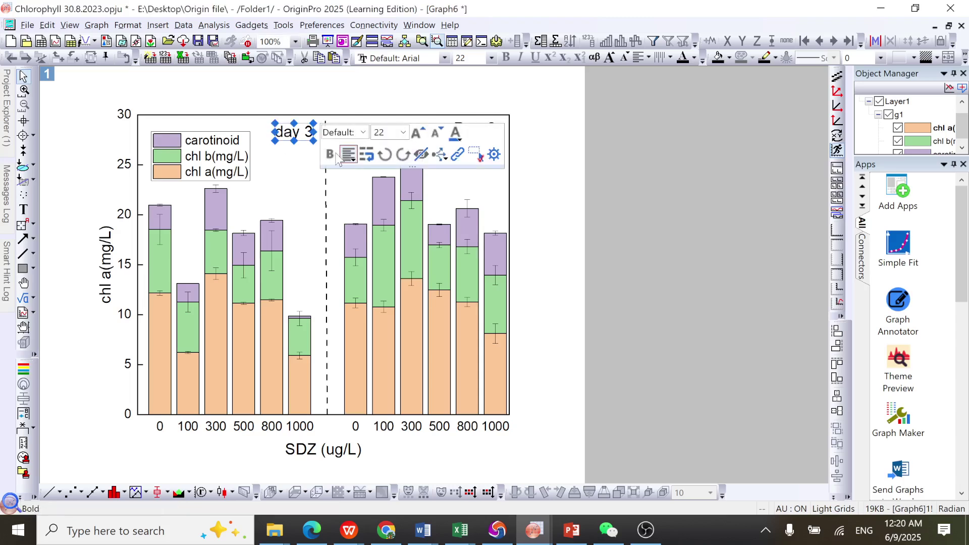
click(331, 155)
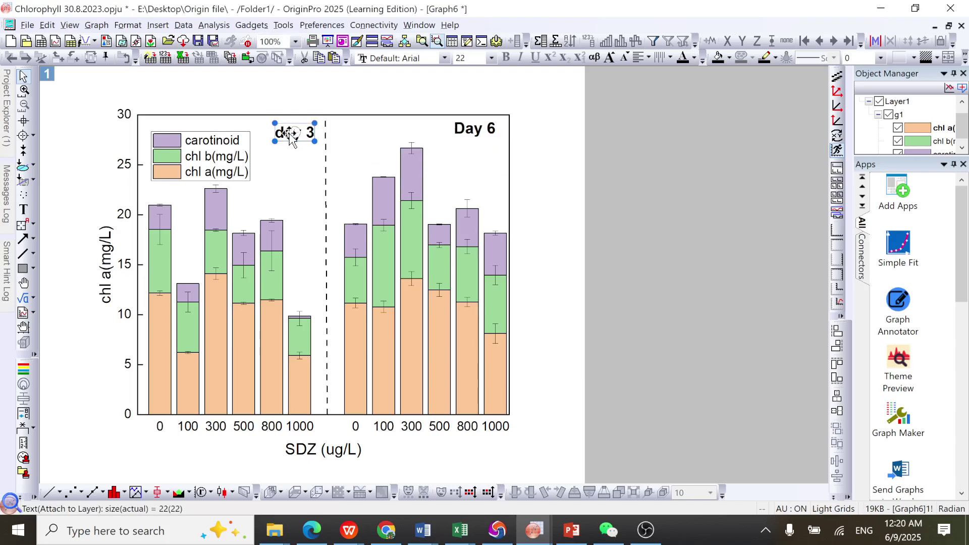
Capitalize the first letter of the first group's label so it reads "Day 3"
double_click(290, 135)
drag(284, 135, 280, 137)
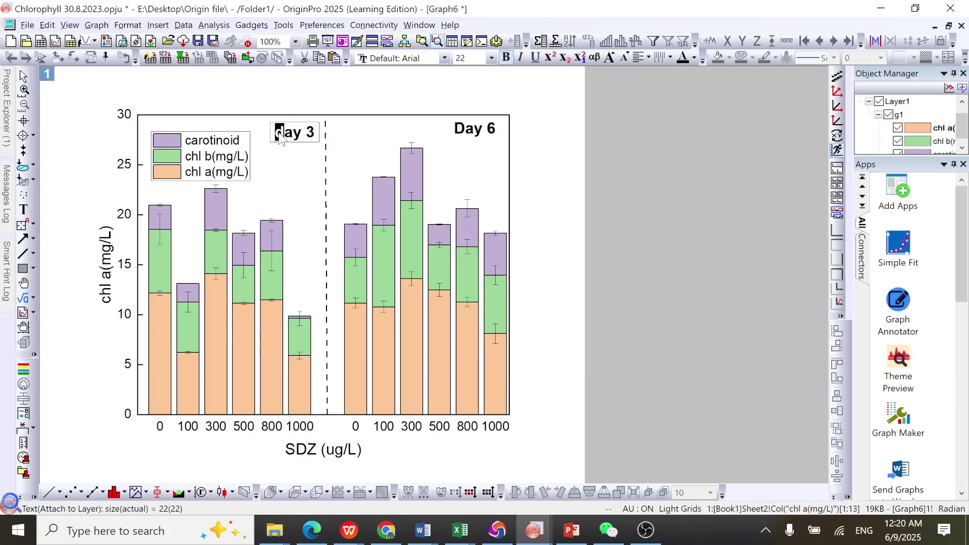
text(D)
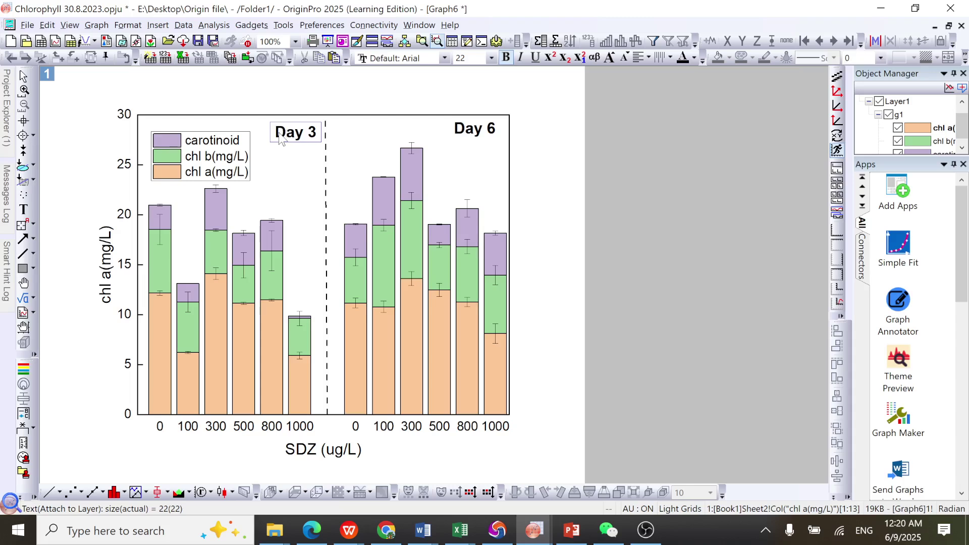
click(530, 170)
click(305, 268)
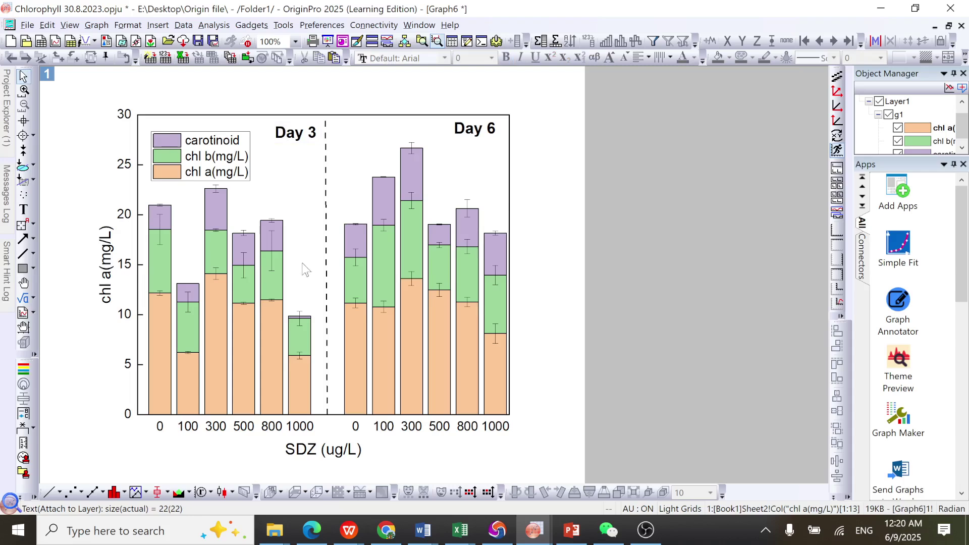
Move the legend slightly closer to the upper-left corner of the plot frame
click(208, 171)
drag(208, 171, 203, 163)
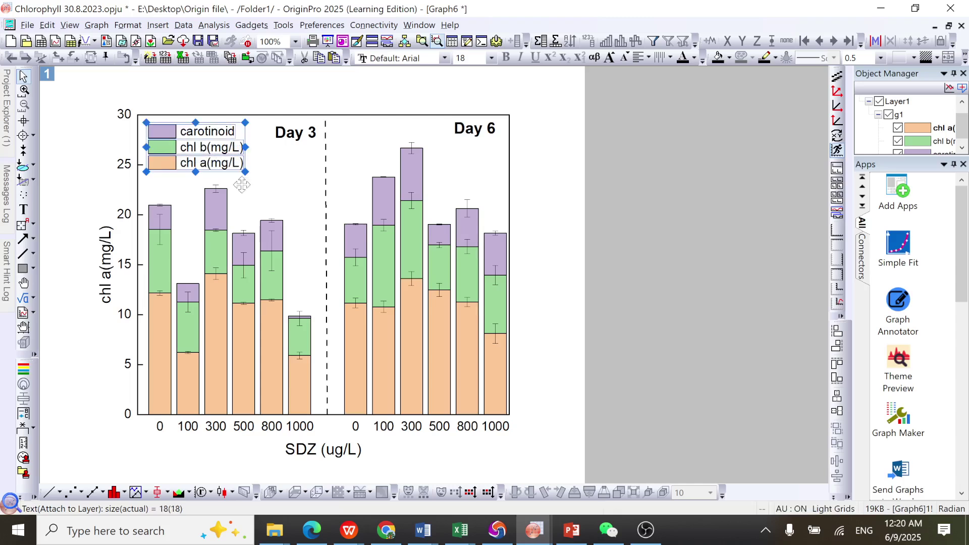
click(514, 228)
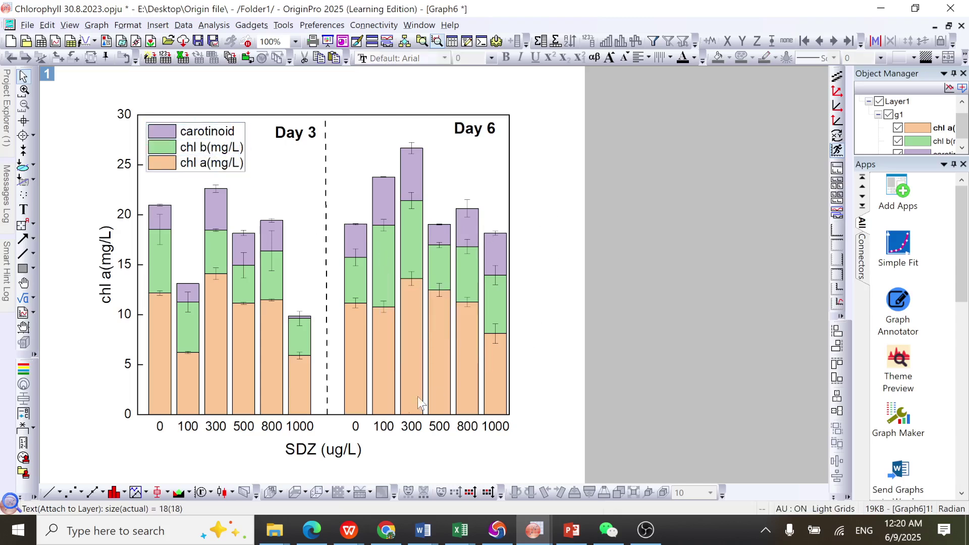
Format the Y axis tick labels in Default: Arial, size 16, bold
click(123, 115)
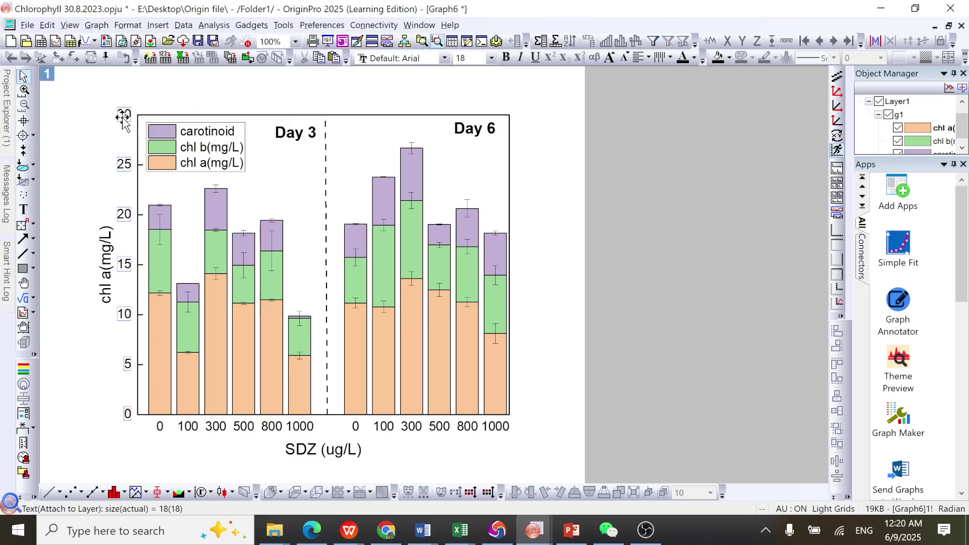
click(444, 58)
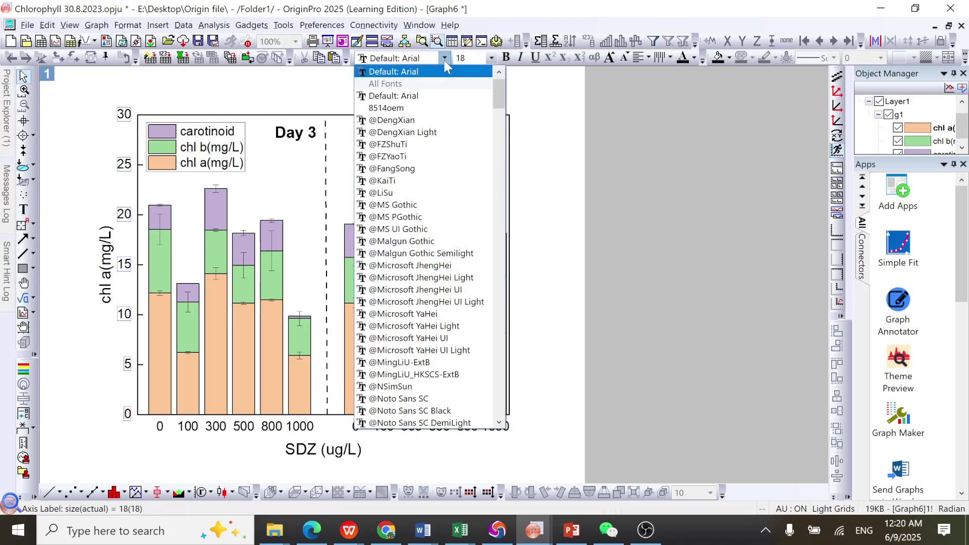
click(394, 98)
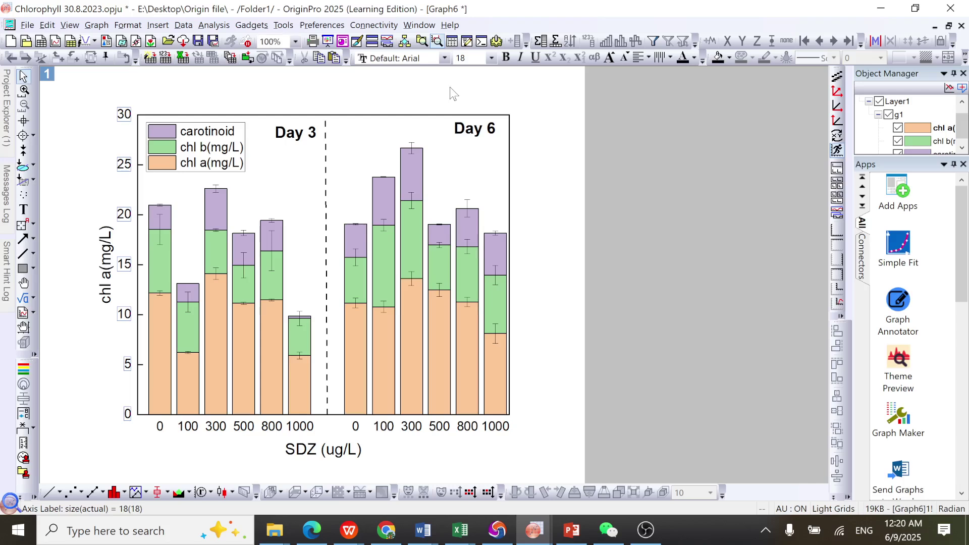
click(495, 60)
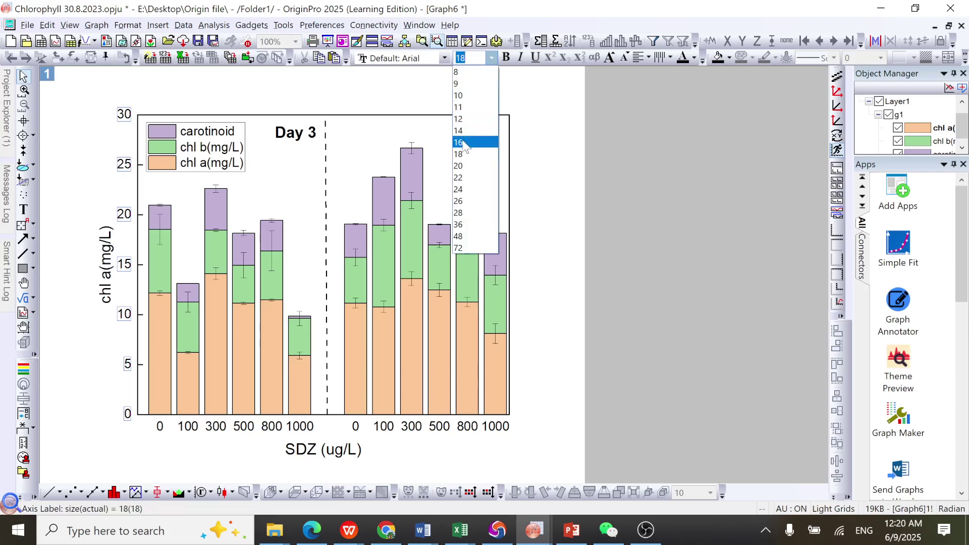
click(463, 143)
click(506, 58)
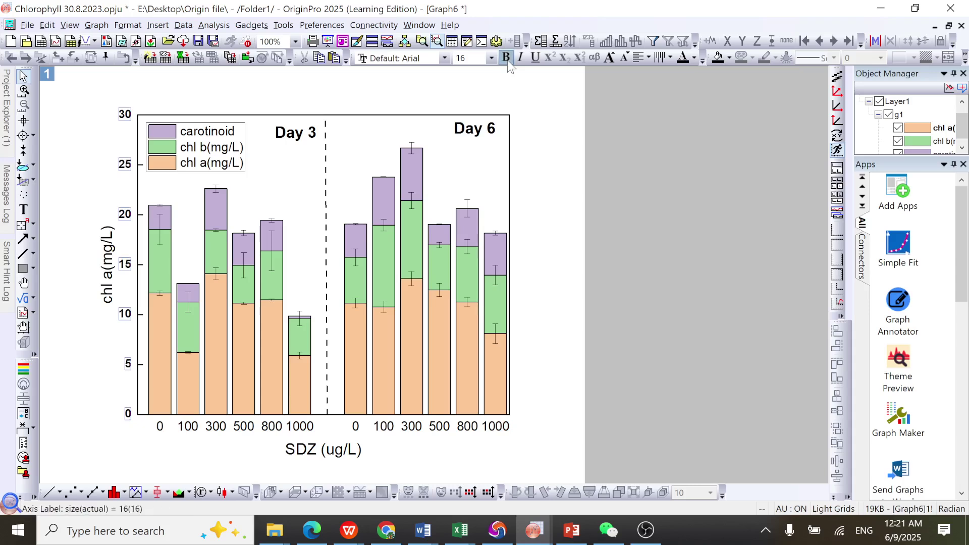
Set the X axis tick labels to size 16 and make them bold
click(270, 429)
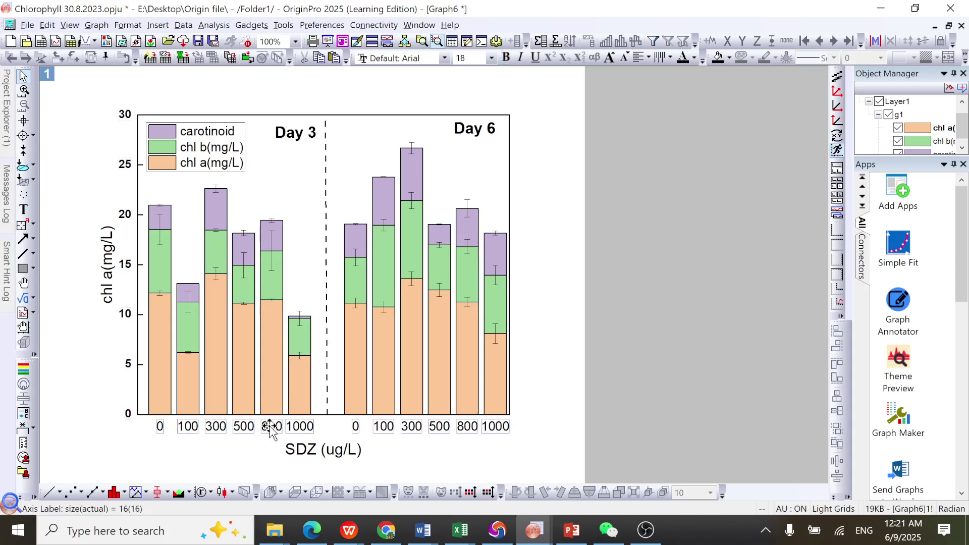
click(495, 61)
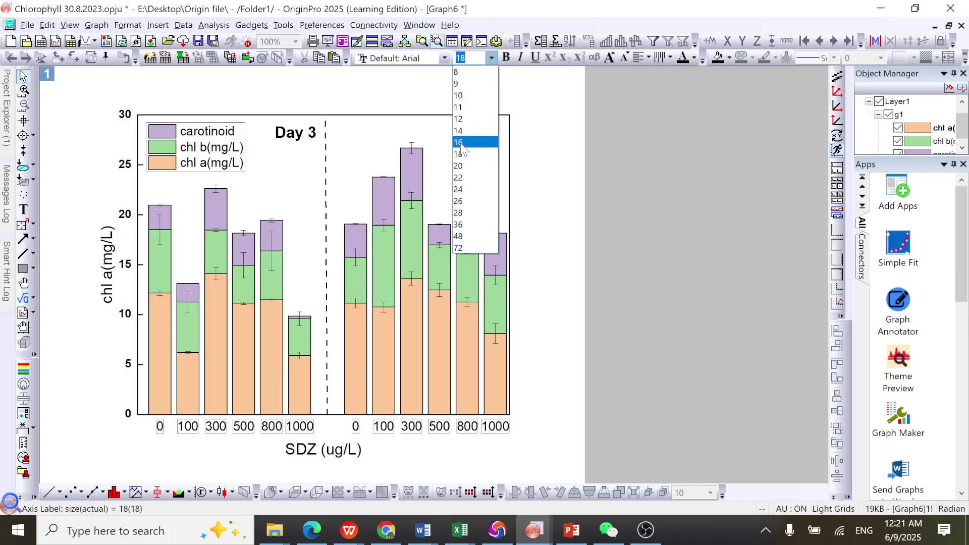
click(471, 142)
click(506, 57)
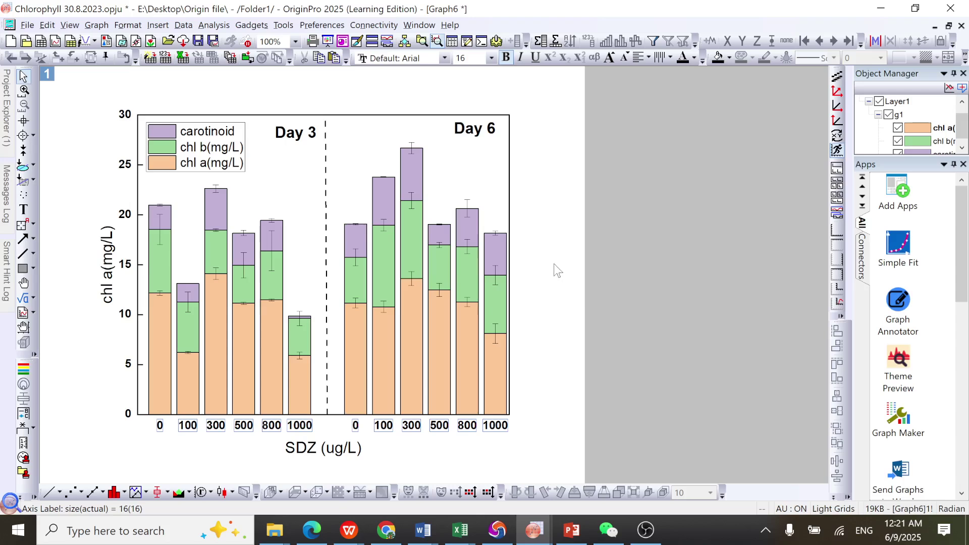
click(545, 287)
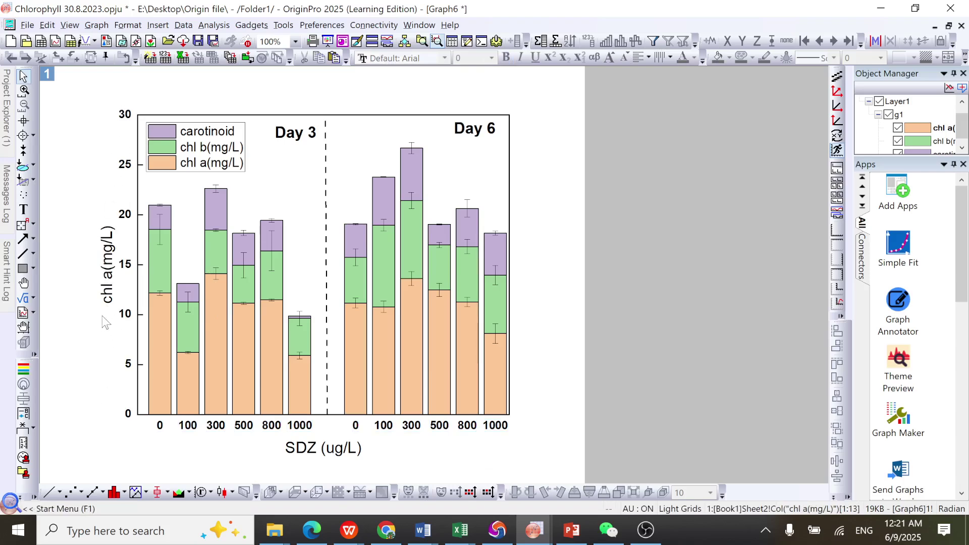
Replace the Y axis title text with "Chlorophyll pigments (mg/L)"
double_click(108, 275)
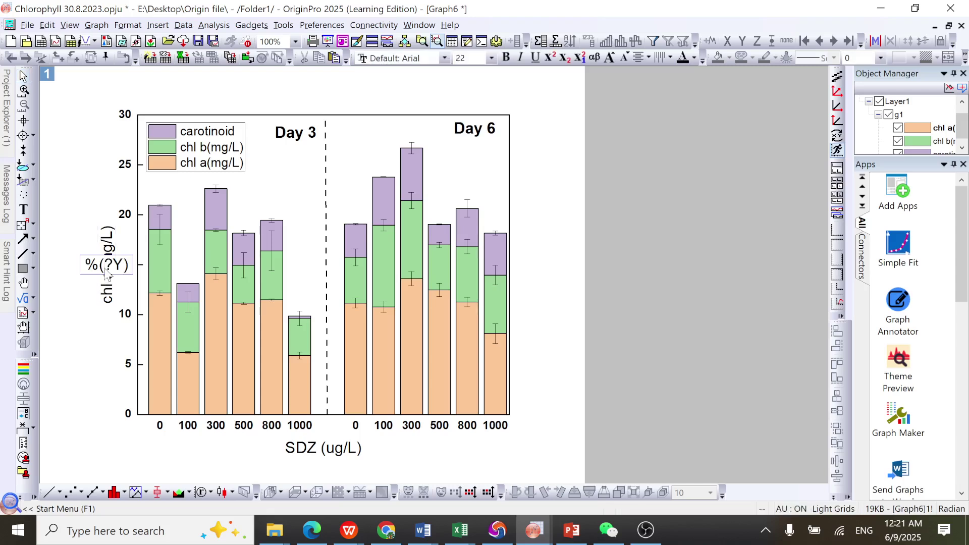
drag(100, 268, 91, 277)
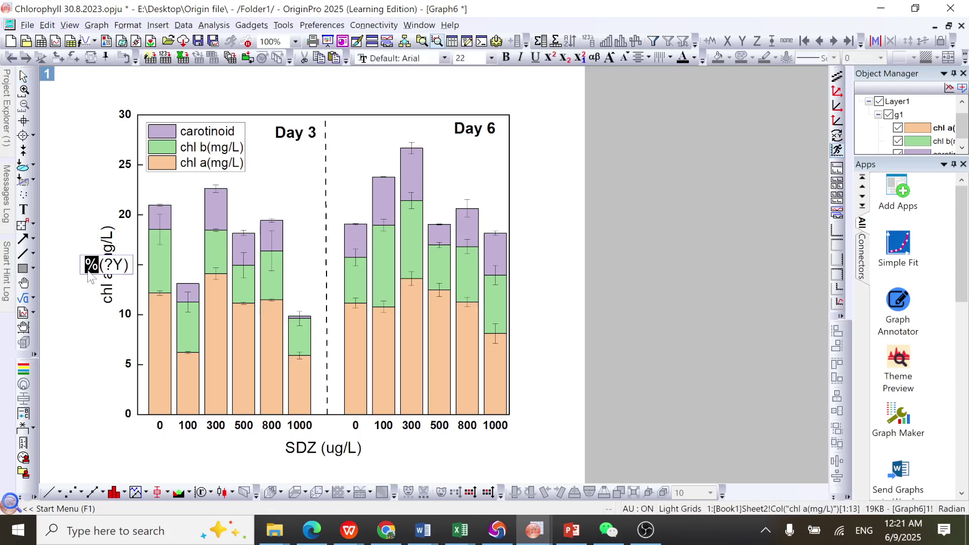
text(c)
key(BackSpace)
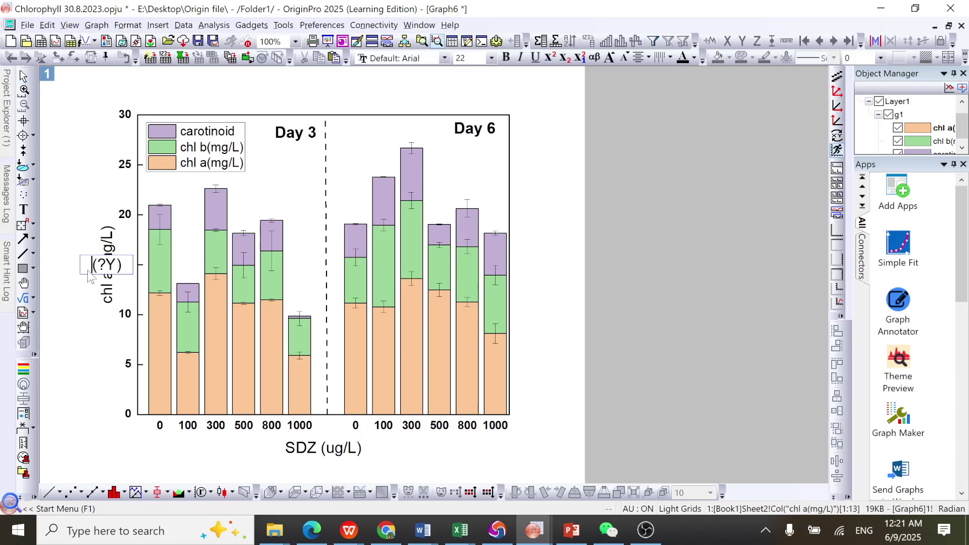
text(c)
text(g)
key(BackSpace)
key(BackSpace)
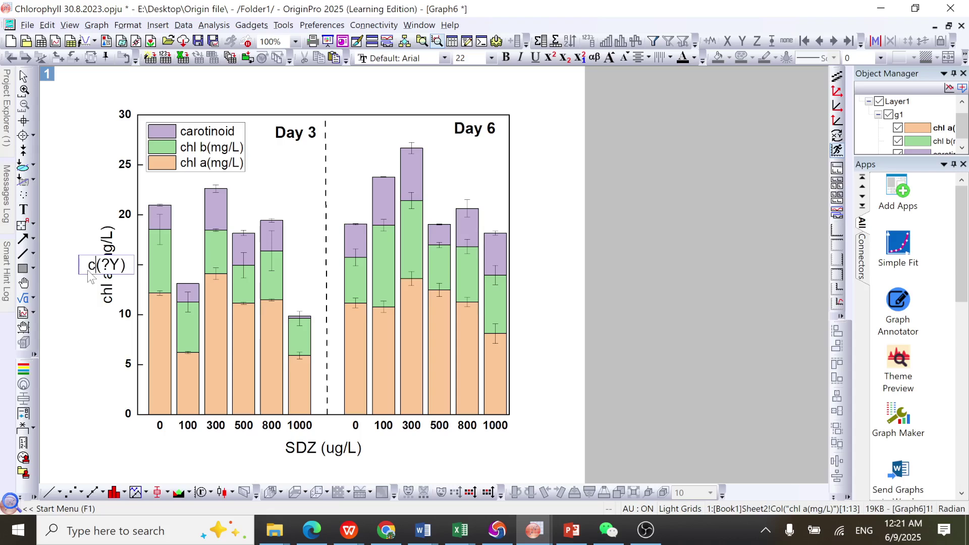
text(C)
text(hloroph)
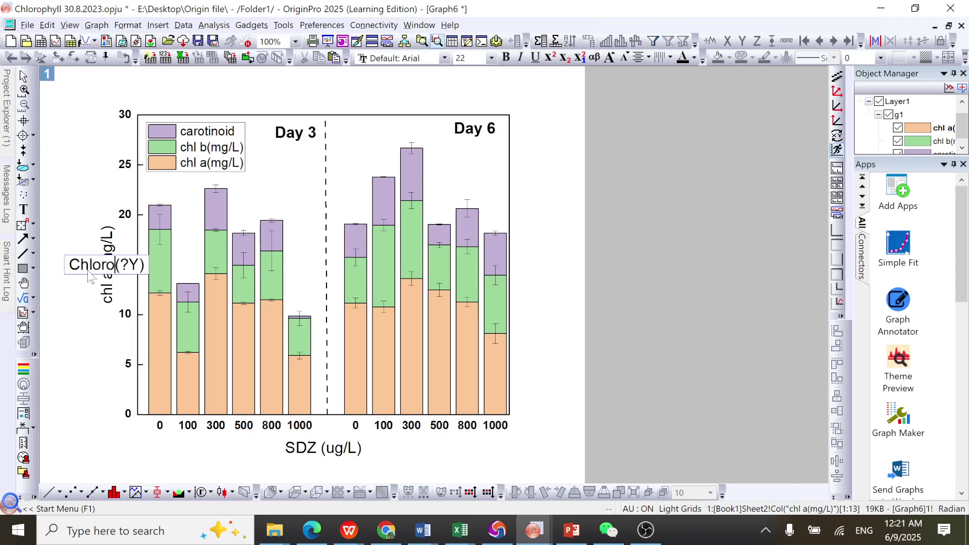
text(yll )
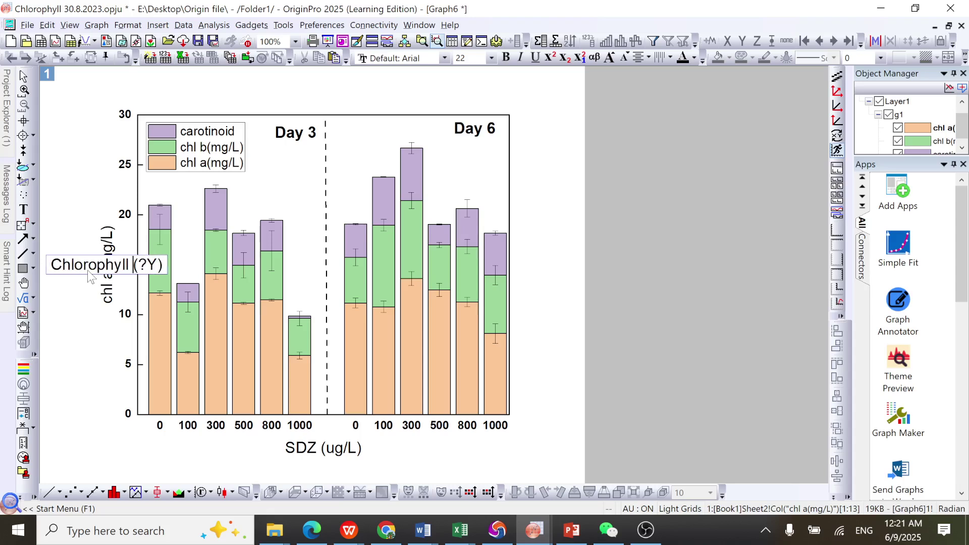
text(pig)
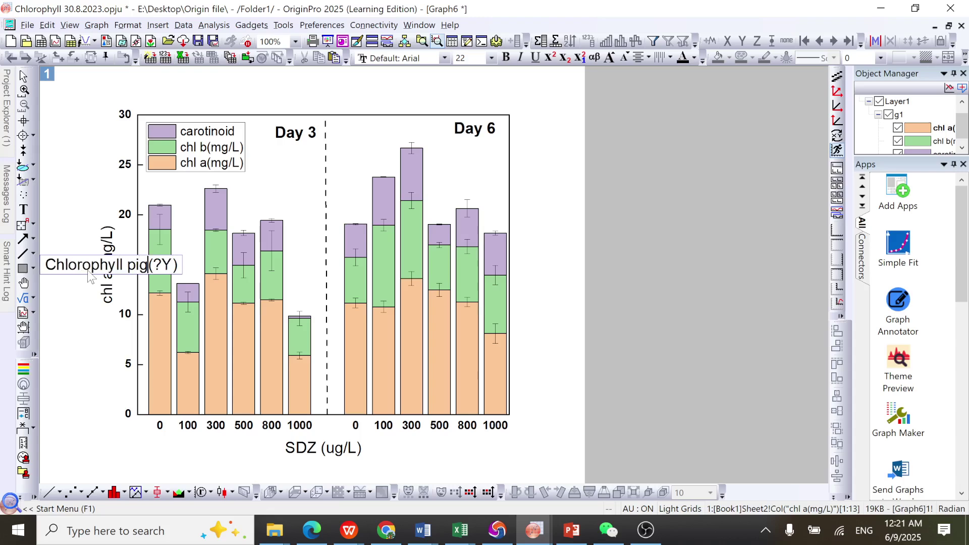
text(ments)
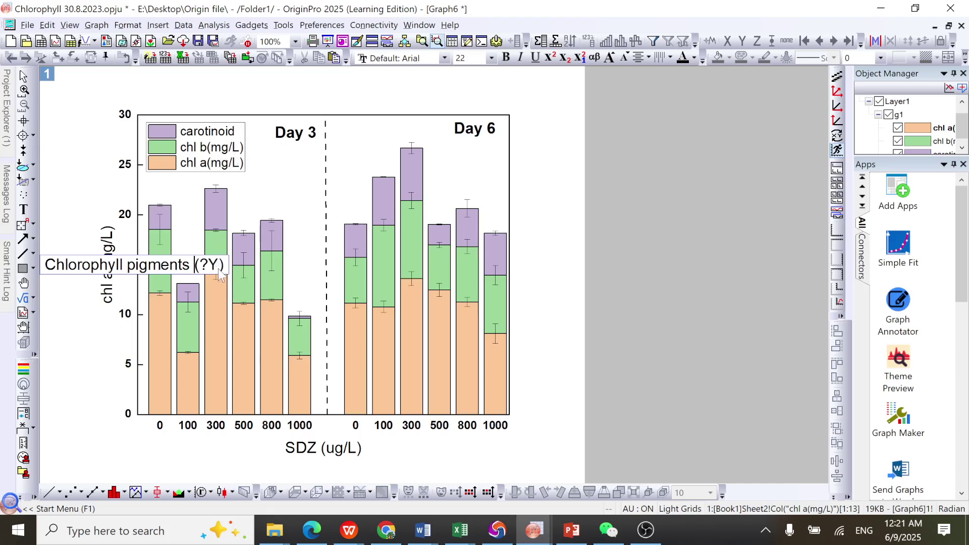
drag(221, 265, 205, 272)
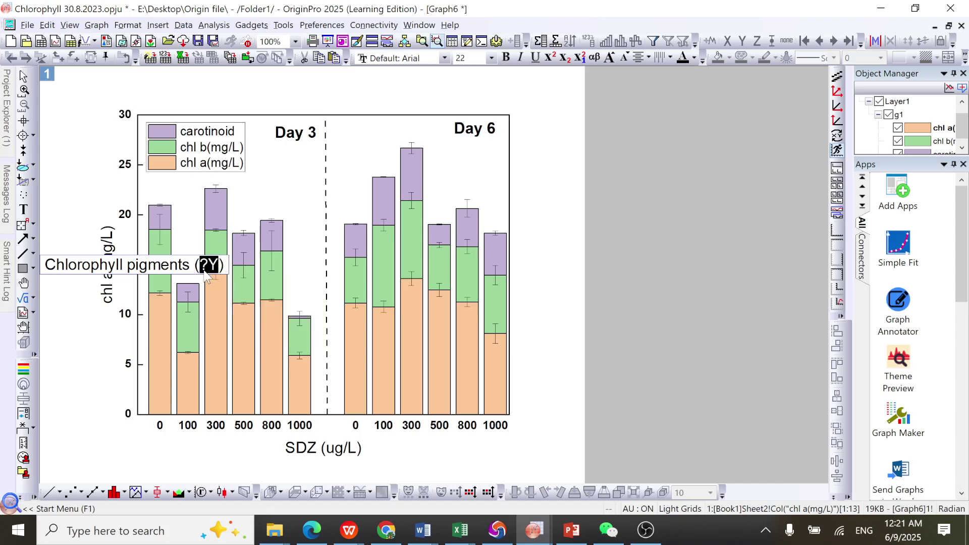
text(mg/)
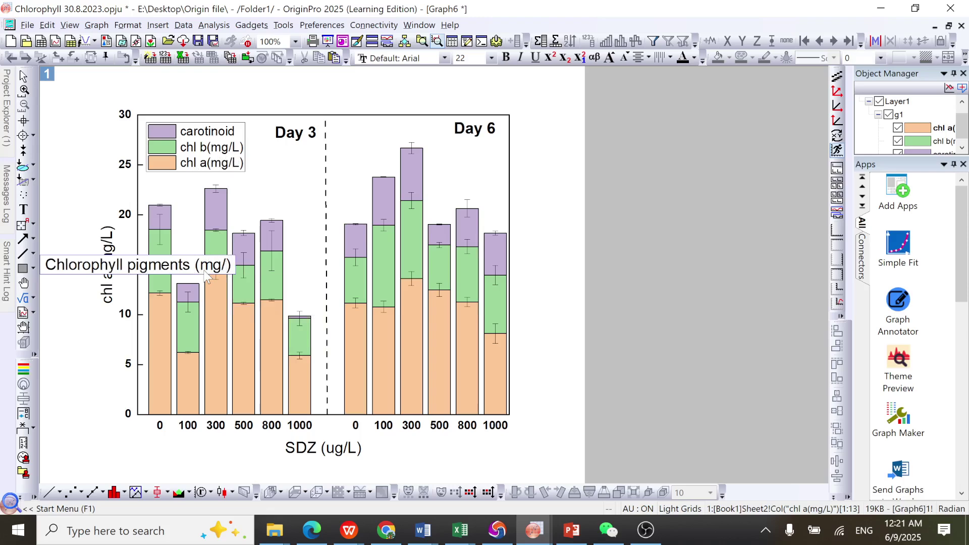
text(L)
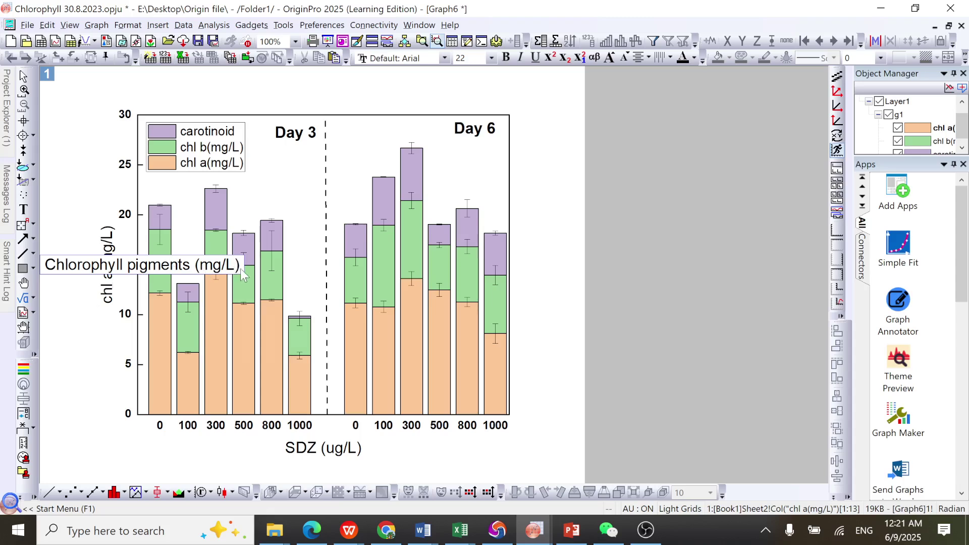
Make the whole "Chlorophyll pigments (mg/L)" axis title bold and finish editing it
drag(242, 275, 44, 267)
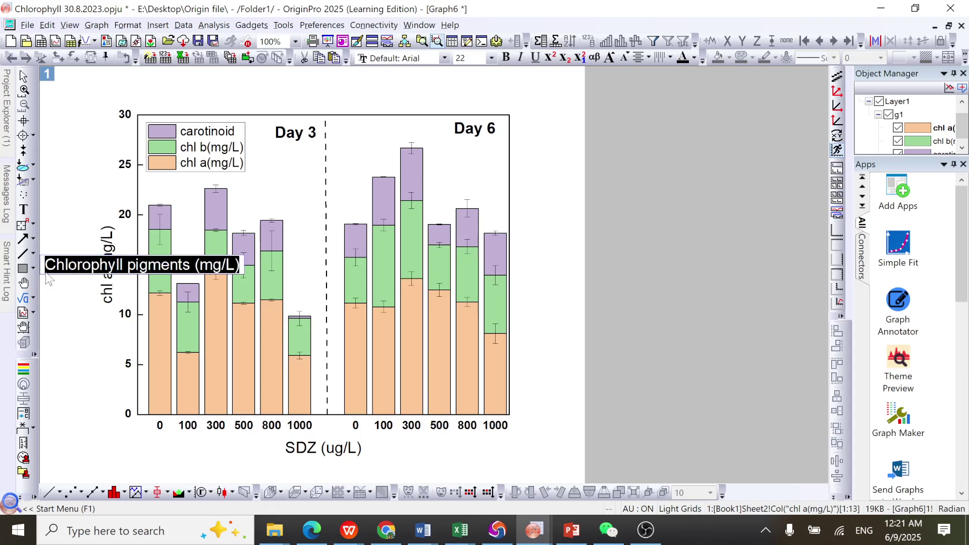
click(506, 57)
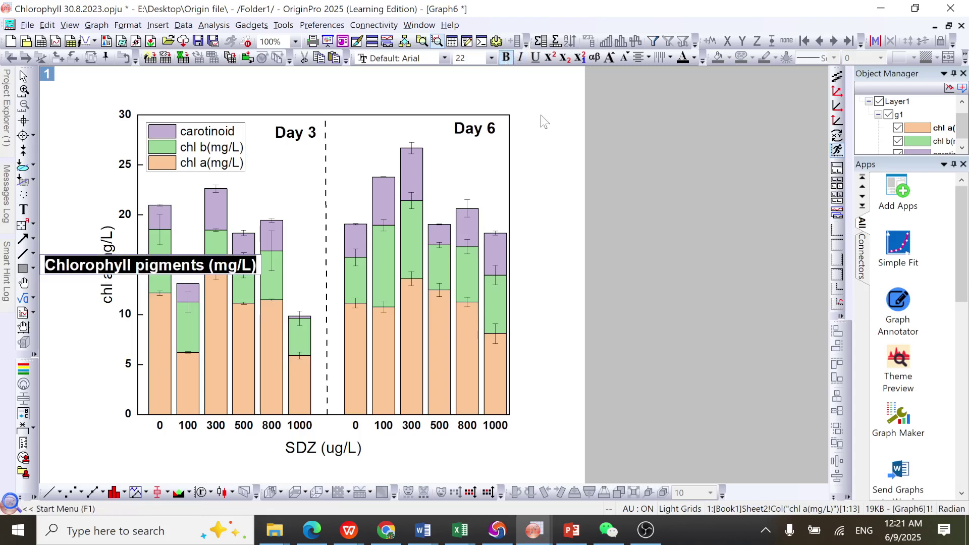
click(540, 115)
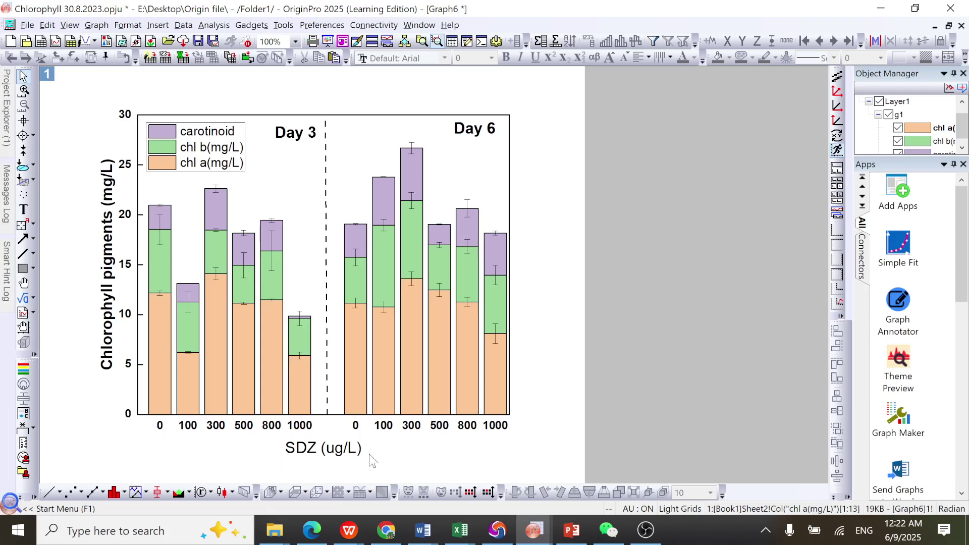
Set the X axis title "SDZ (ug/L)" to size 20 and make it bold
click(312, 456)
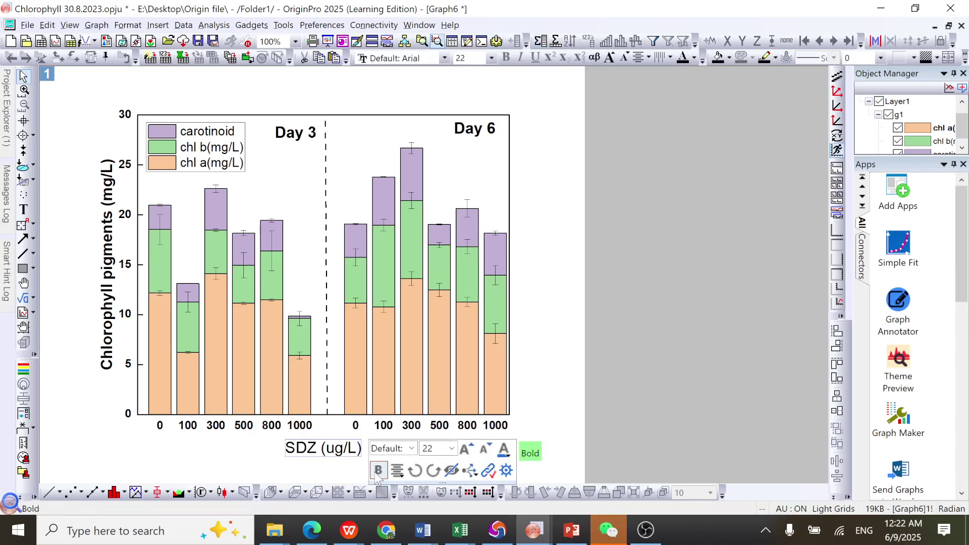
click(452, 449)
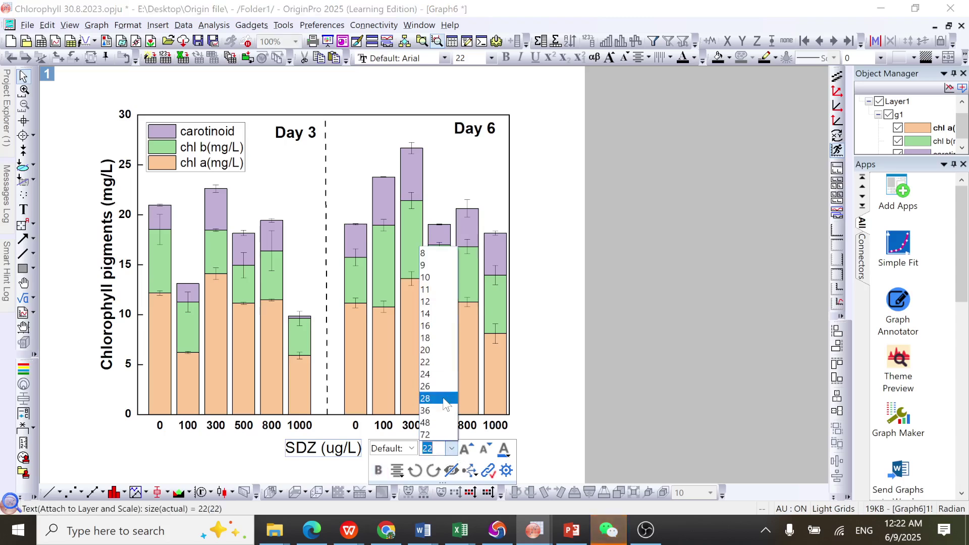
click(438, 348)
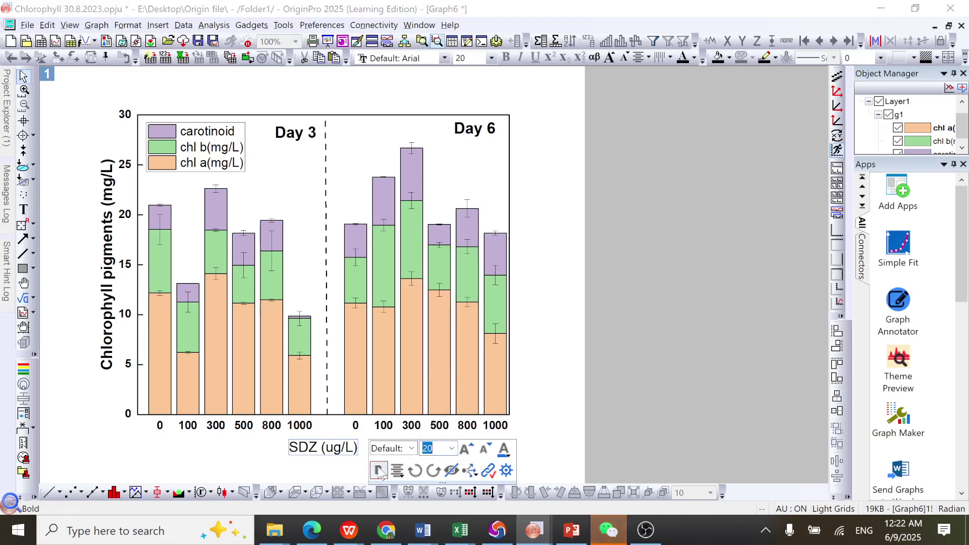
click(378, 470)
Set the Y axis title's font size to 20
click(115, 305)
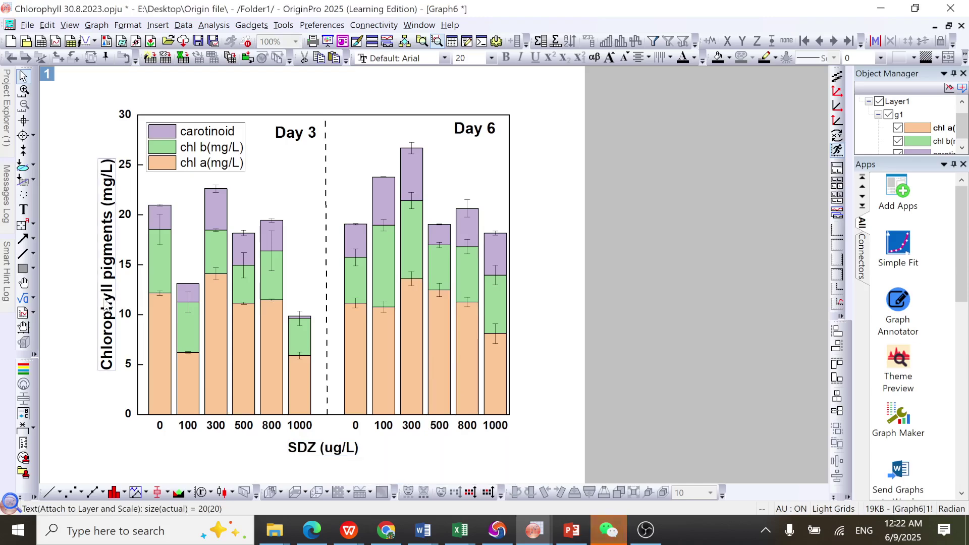
click(491, 58)
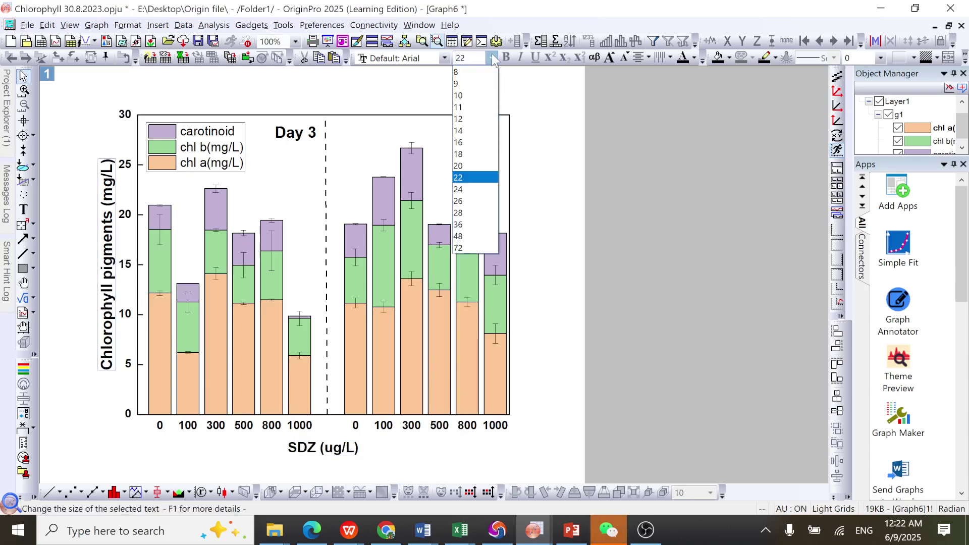
click(474, 164)
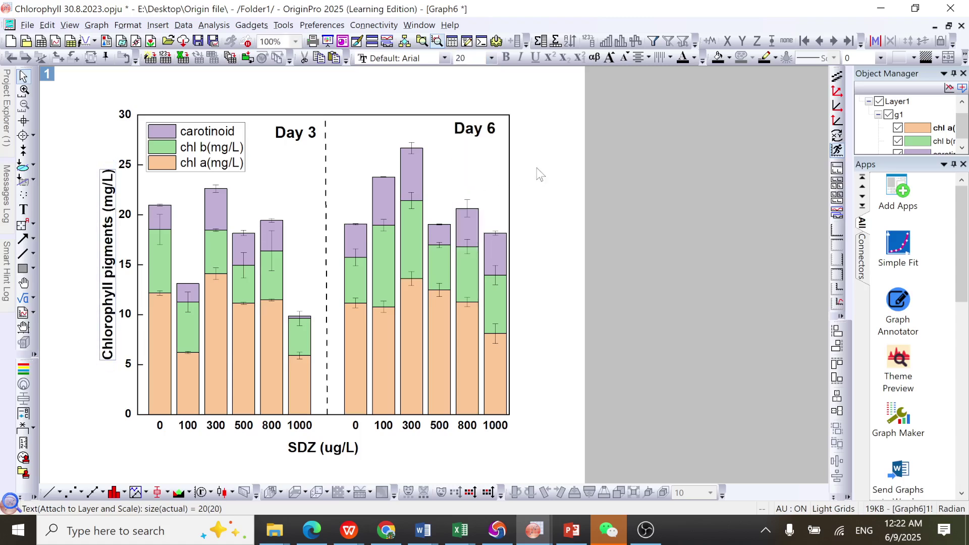
click(520, 309)
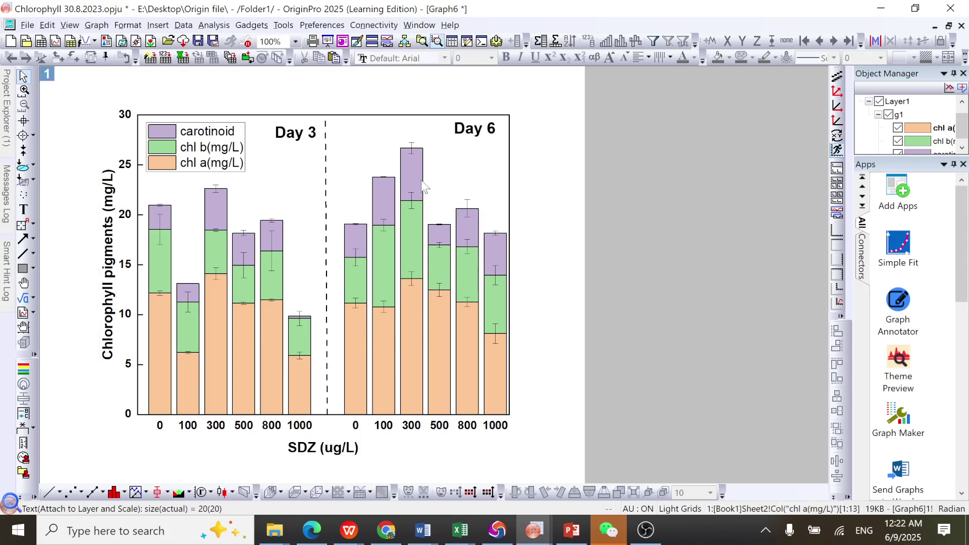
Set the border width of the stacked columns to 0.2 and apply it
mouse_move(422, 191)
mouse_move(411, 172)
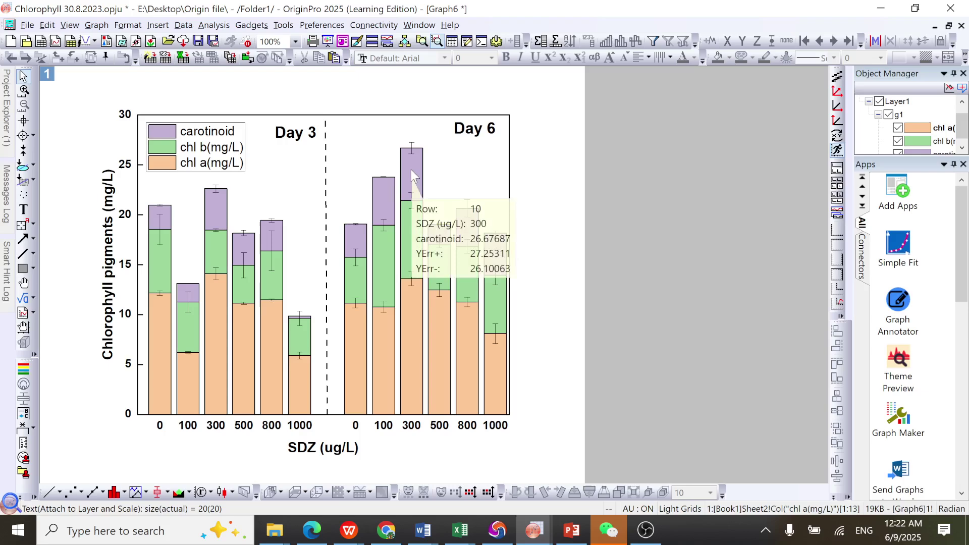
double_click(411, 169)
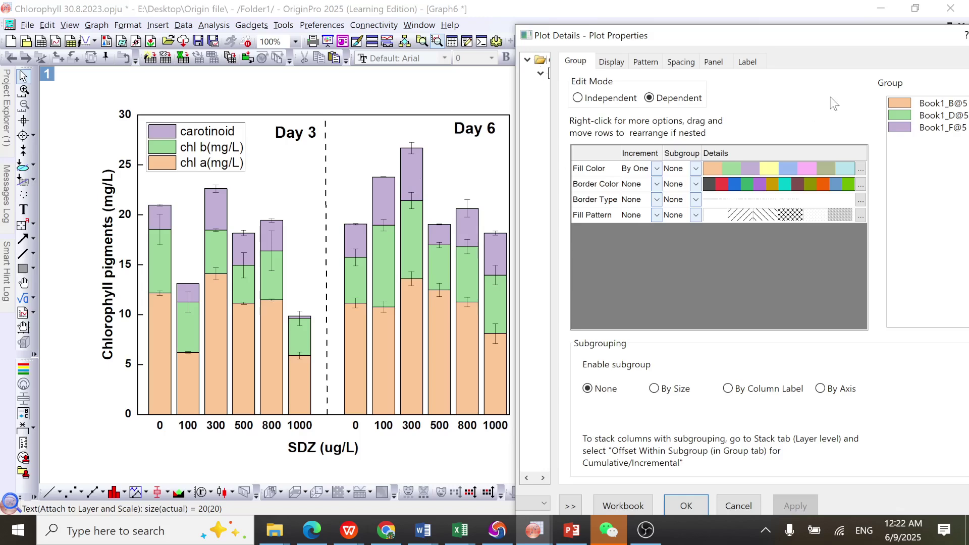
drag(782, 35, 705, 33)
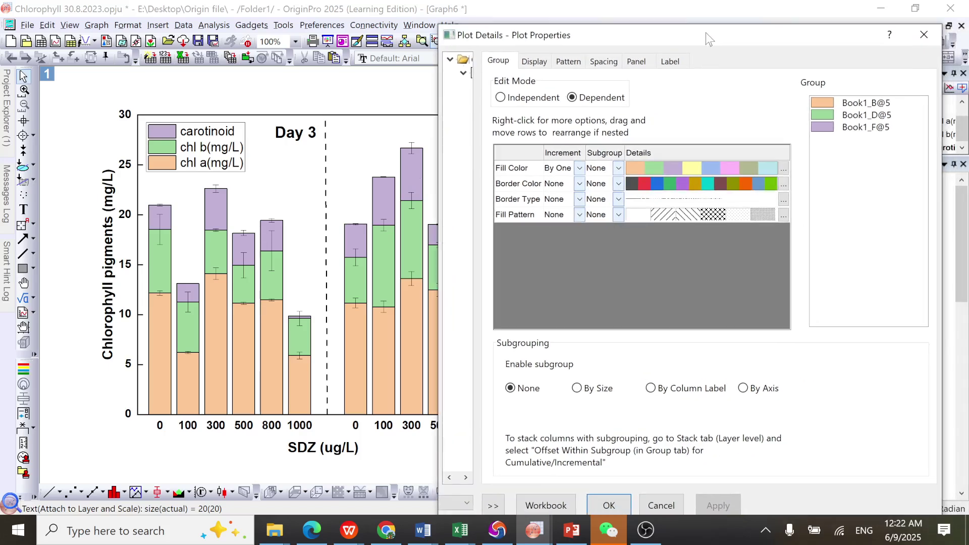
click(575, 61)
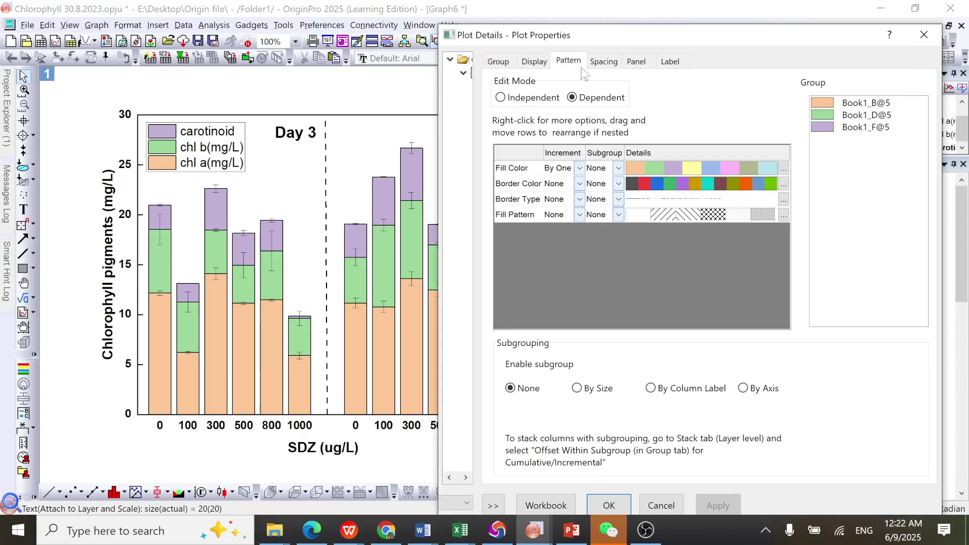
click(704, 159)
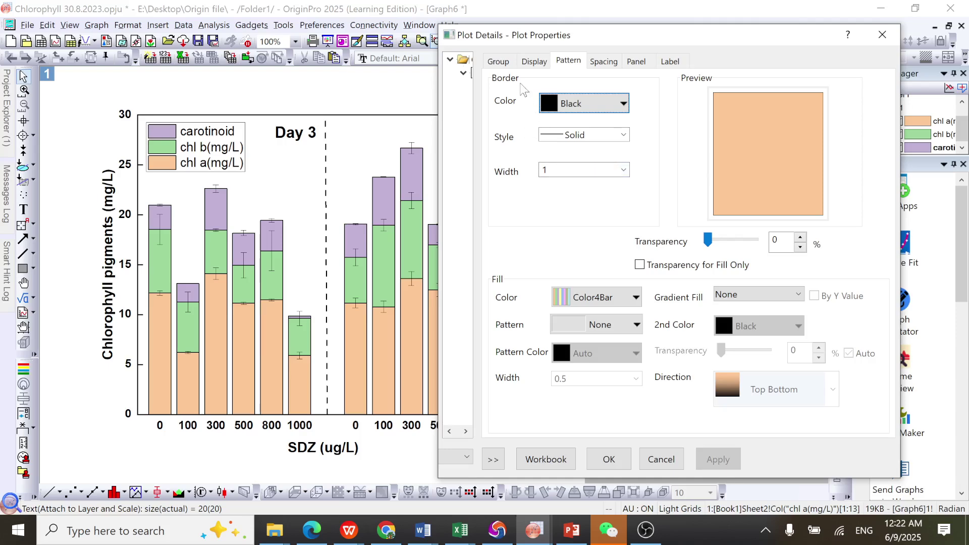
click(623, 170)
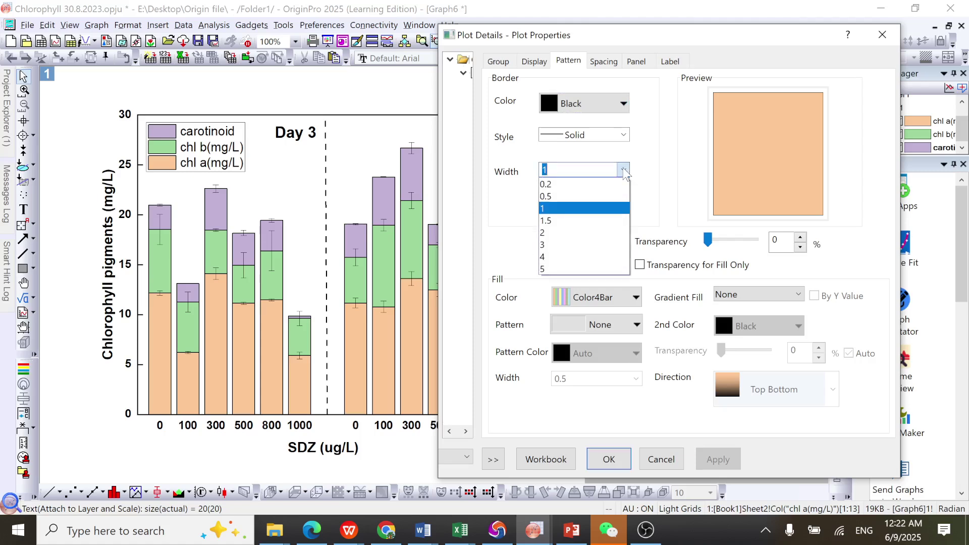
click(566, 185)
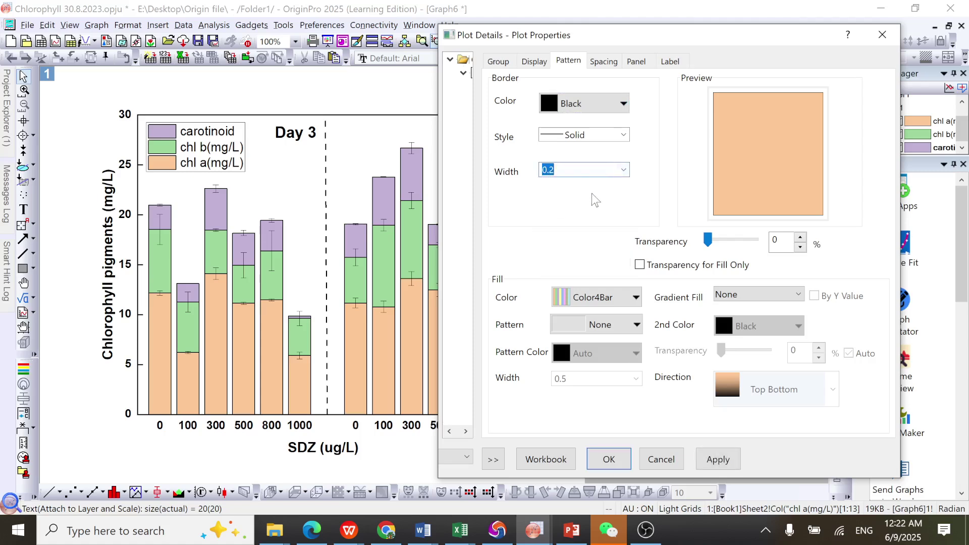
click(717, 459)
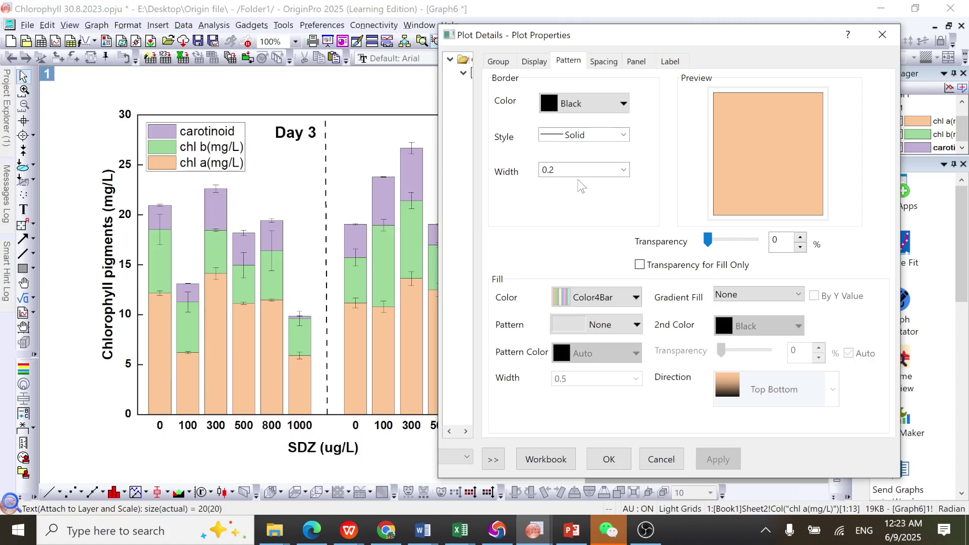
Change the columns' fill colors to the Bold1 increment list and apply it
click(618, 305)
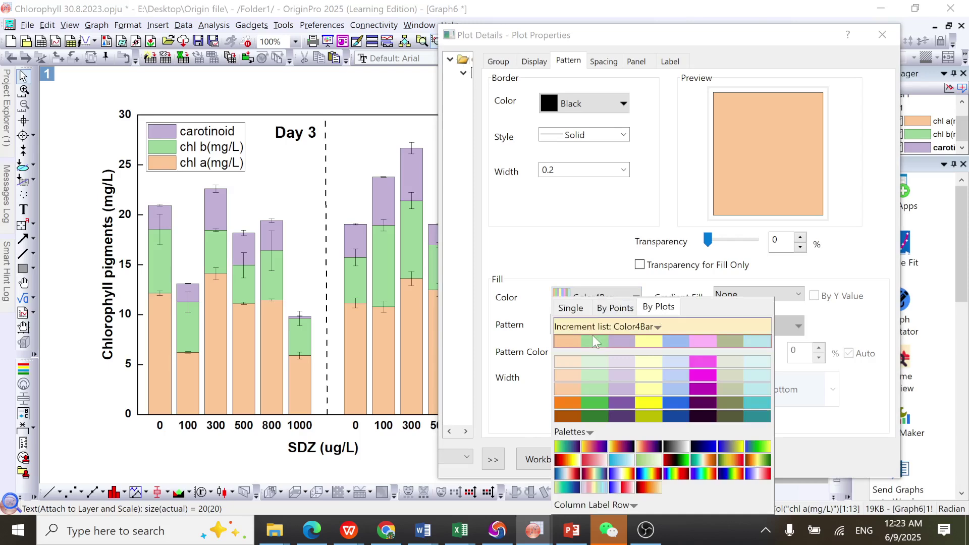
click(625, 328)
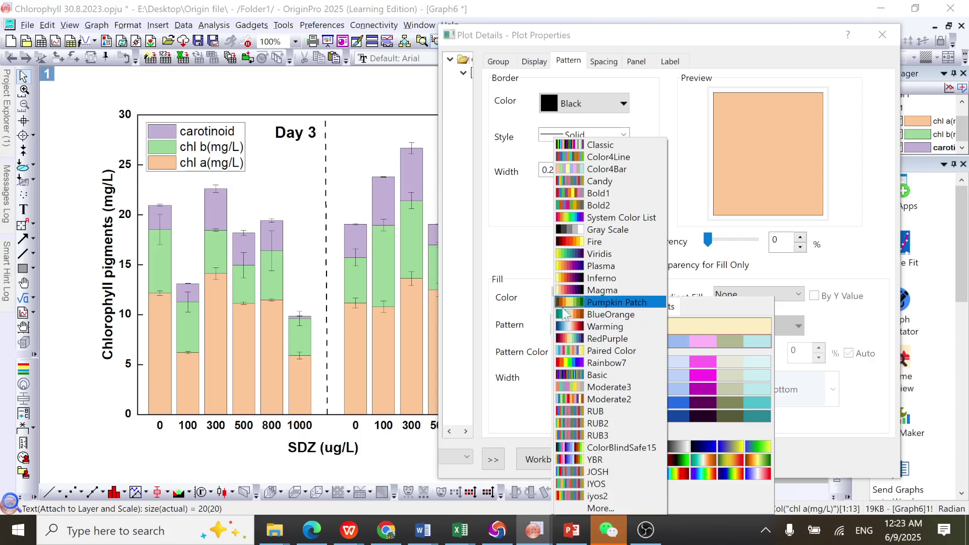
click(574, 197)
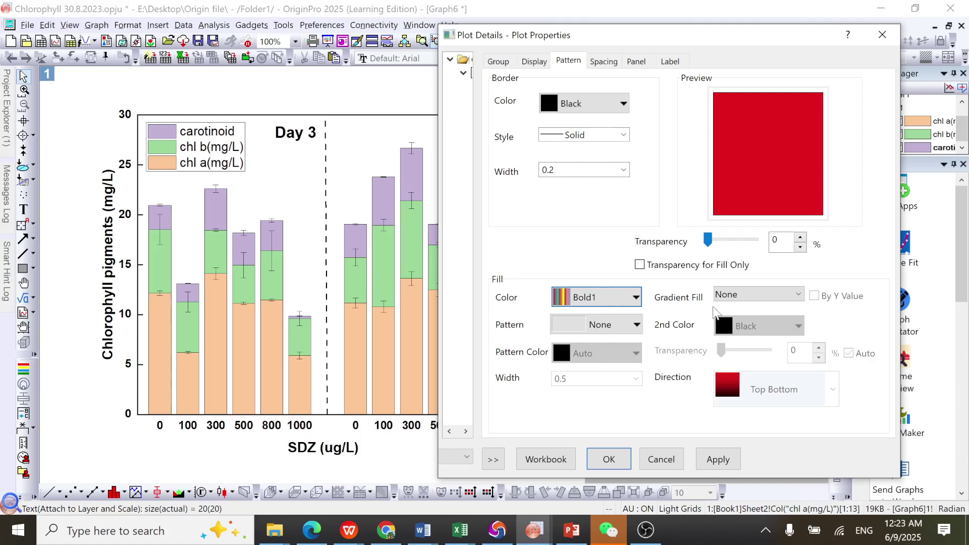
click(719, 459)
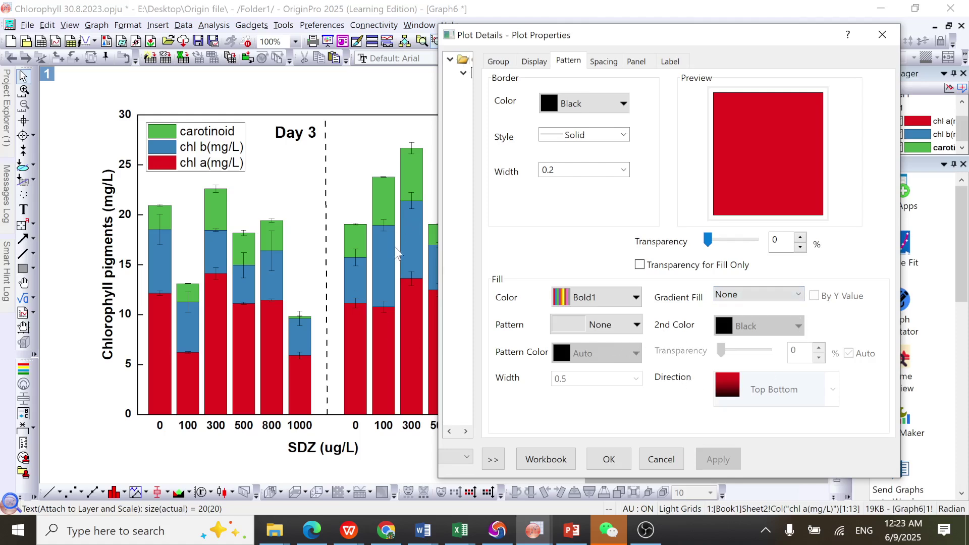
Apply a One Color gradient fill to the columns with Horizontal Center In direction and 86% lightness
click(784, 298)
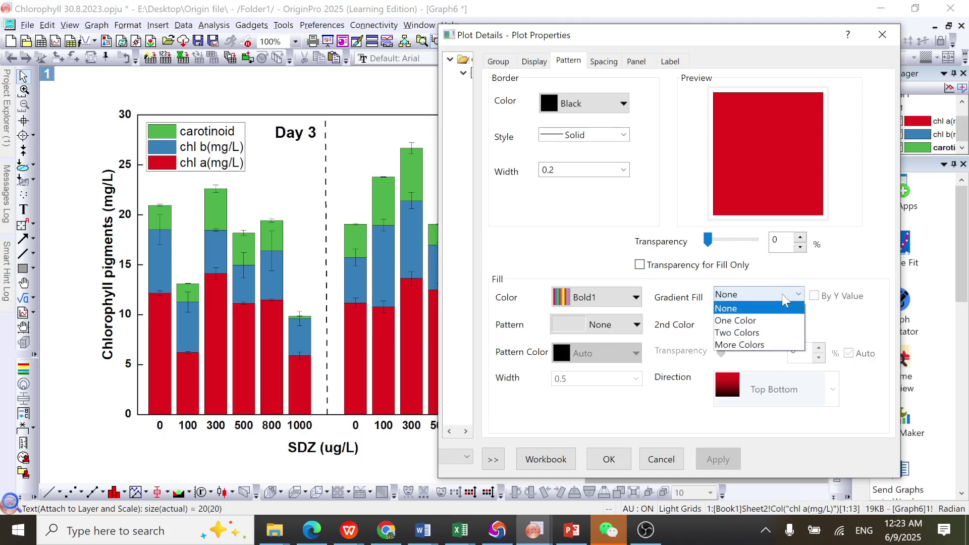
click(742, 322)
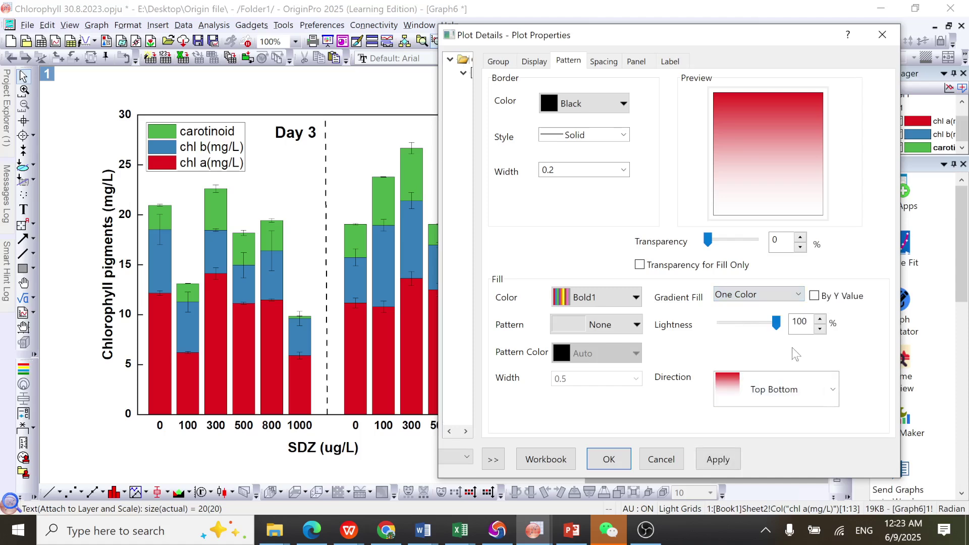
click(799, 390)
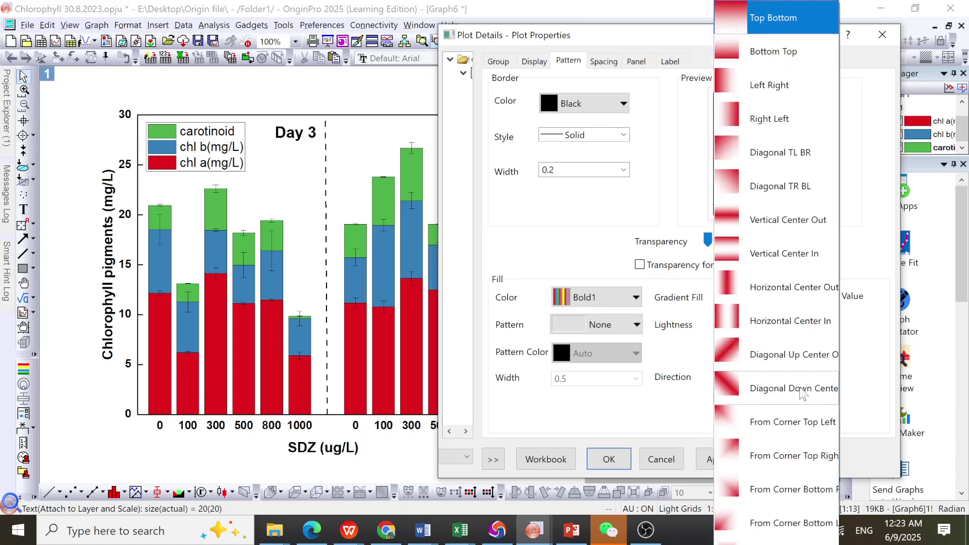
click(730, 334)
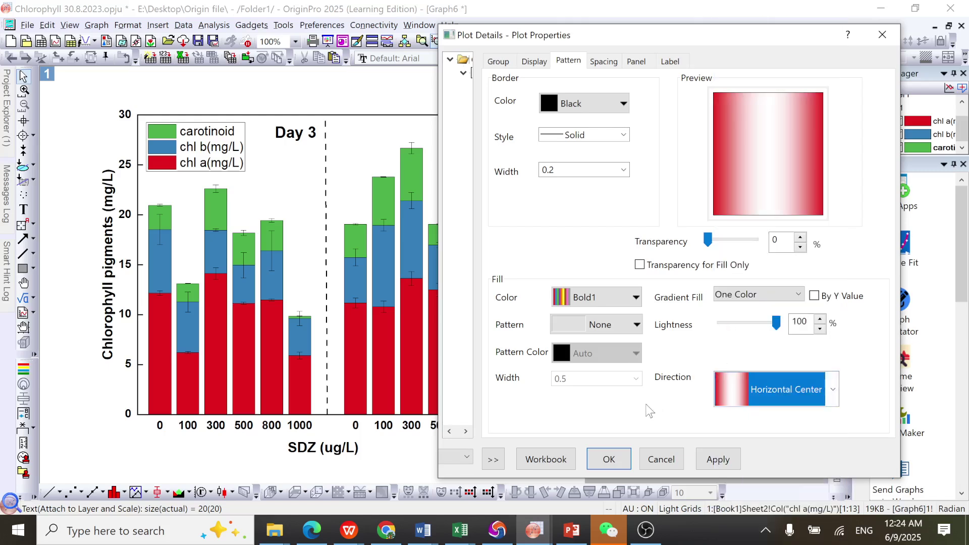
mouse_move(776, 323)
mouse_down()
mouse_move(730, 320)
mouse_move(768, 322)
mouse_up()
drag(764, 320, 766, 322)
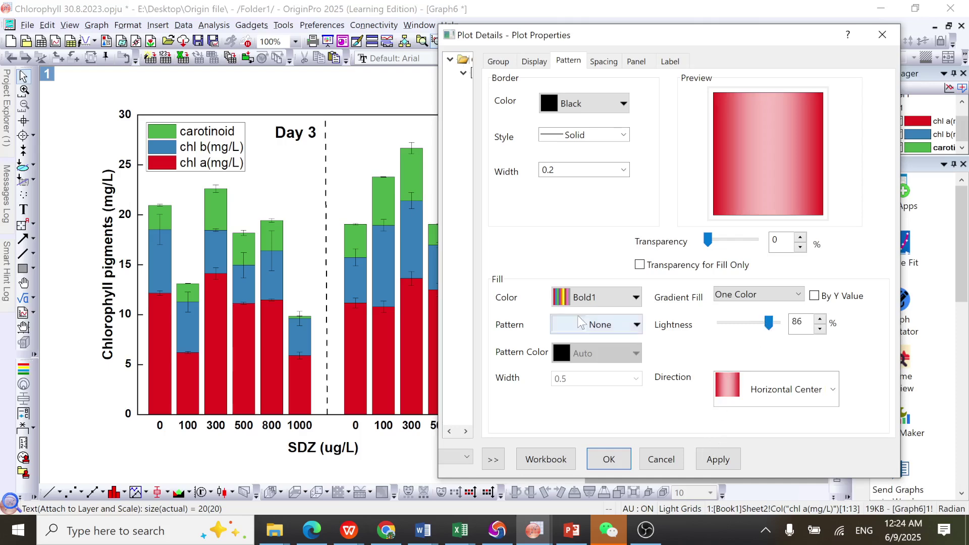
click(725, 454)
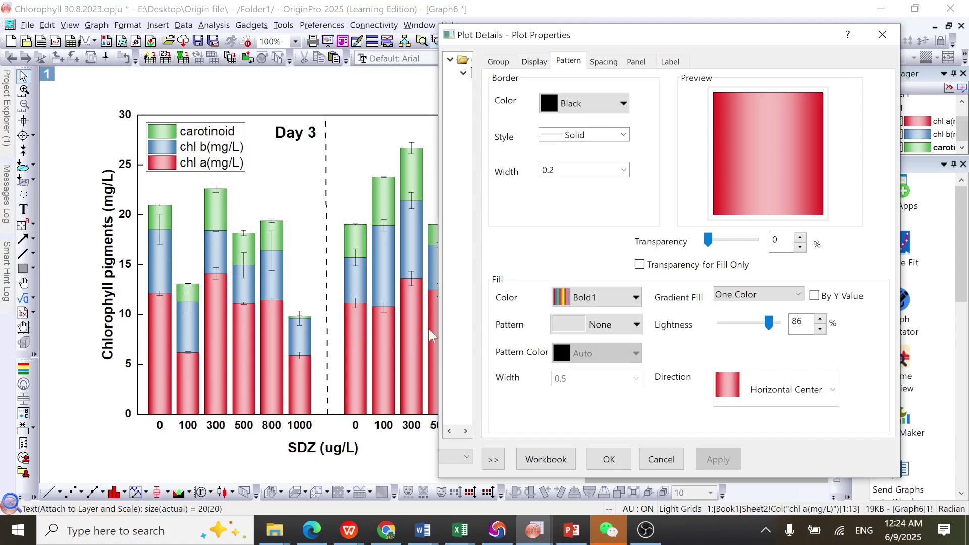
Change the columns' gradient direction to Horizontal Center Out and apply it with the lightness set to 38%
drag(770, 325, 720, 337)
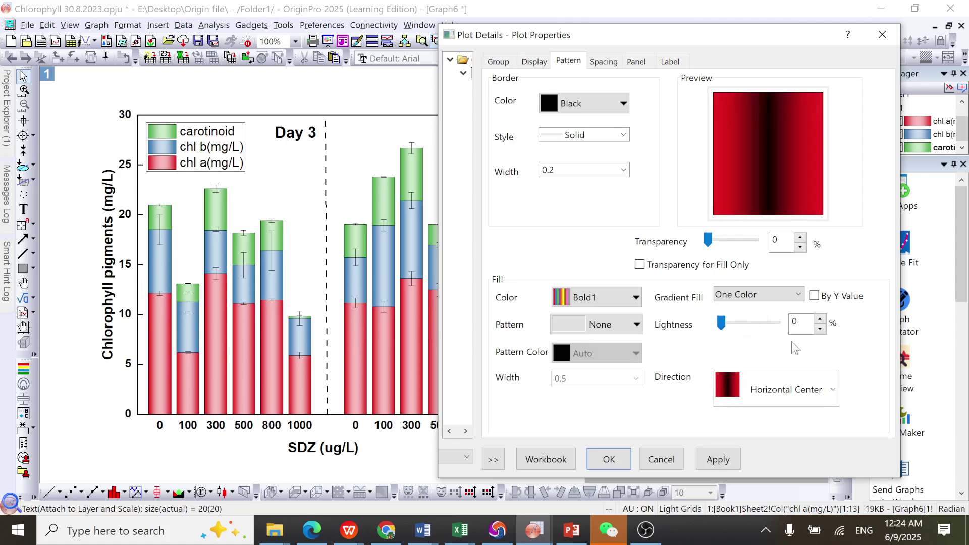
click(830, 397)
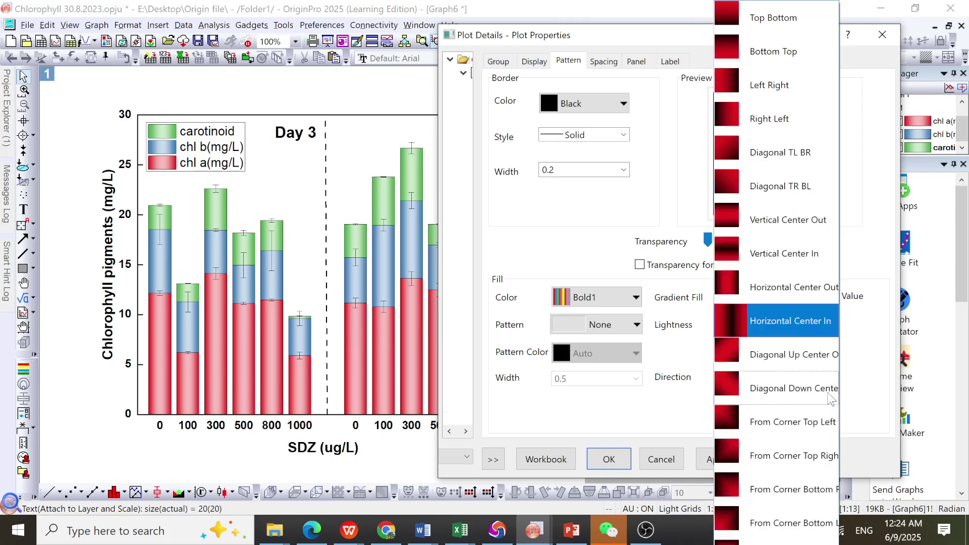
click(734, 285)
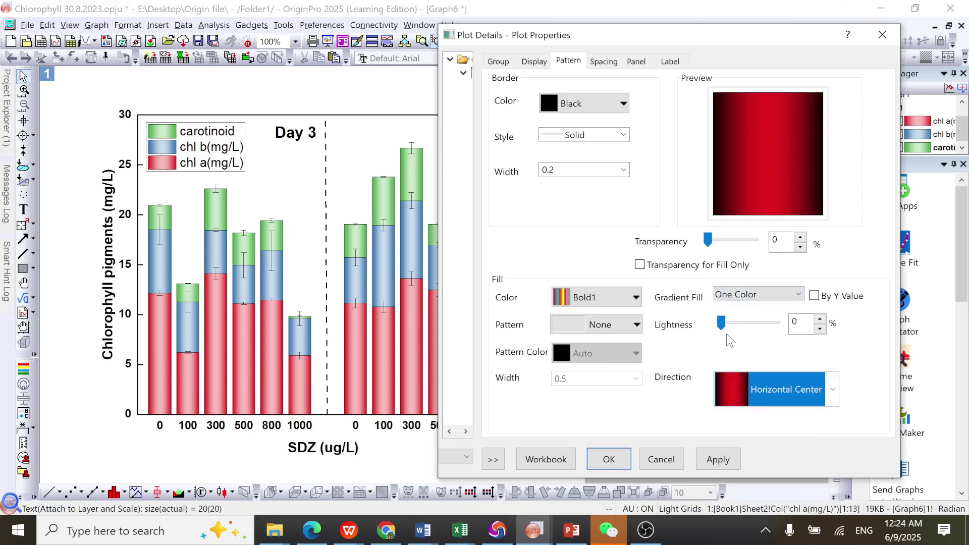
click(794, 322)
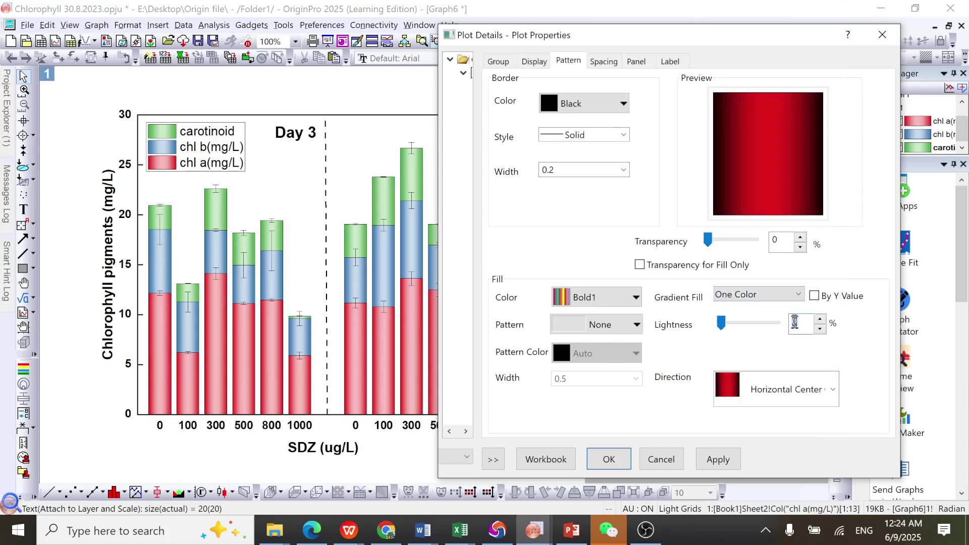
text(38)
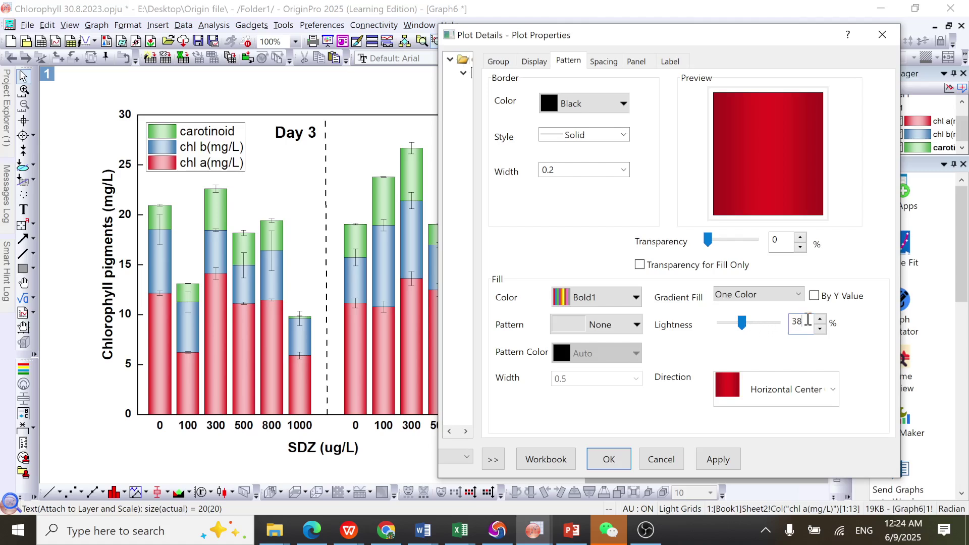
text(9)
click(730, 460)
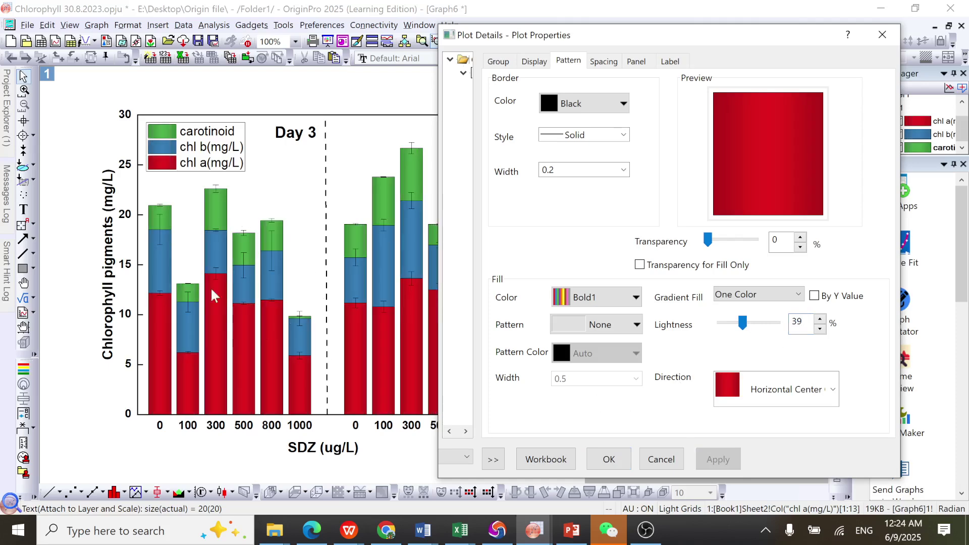
mouse_move(738, 324)
mouse_down()
mouse_move(755, 322)
mouse_move(743, 316)
mouse_up()
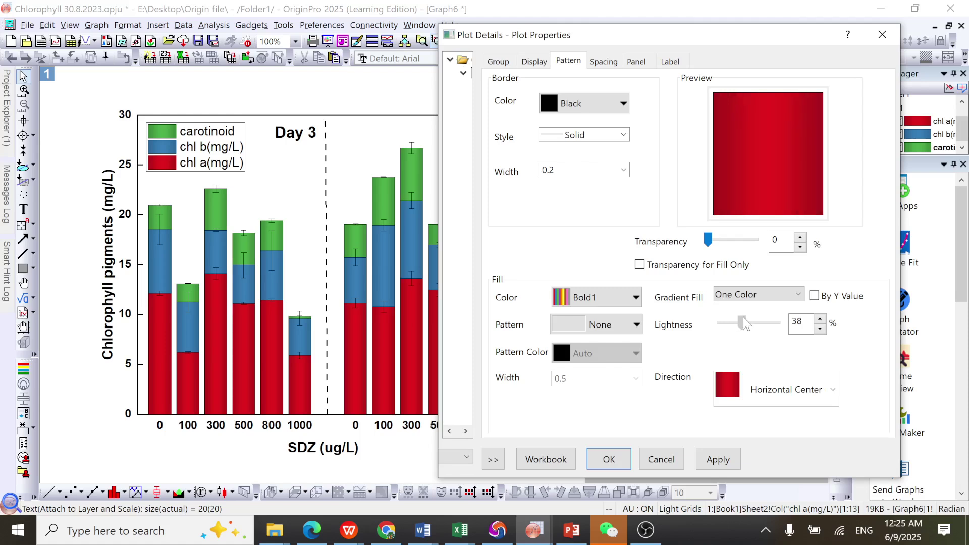
click(724, 463)
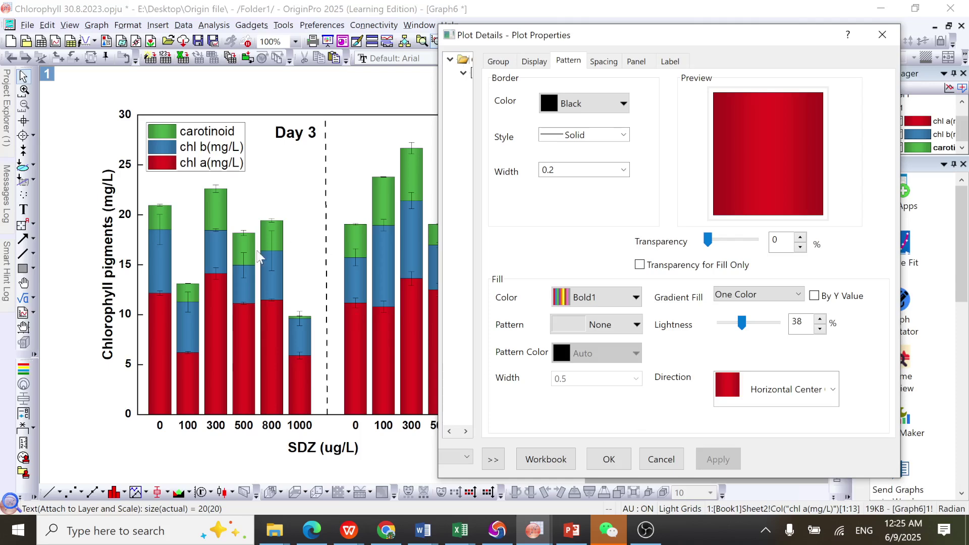
Try the slightly lighter shade row of the Bold1 list as the columns' fill colors
mouse_move(580, 532)
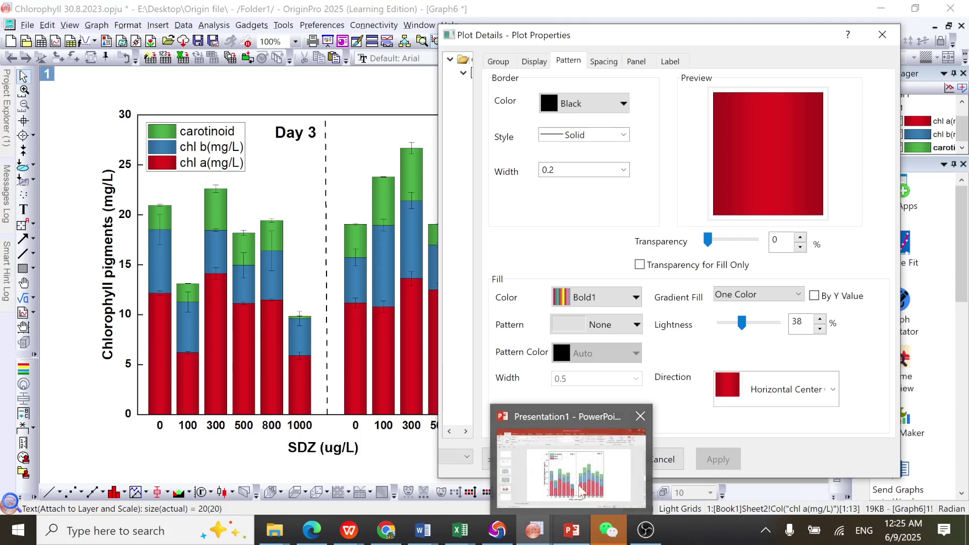
mouse_move(580, 492)
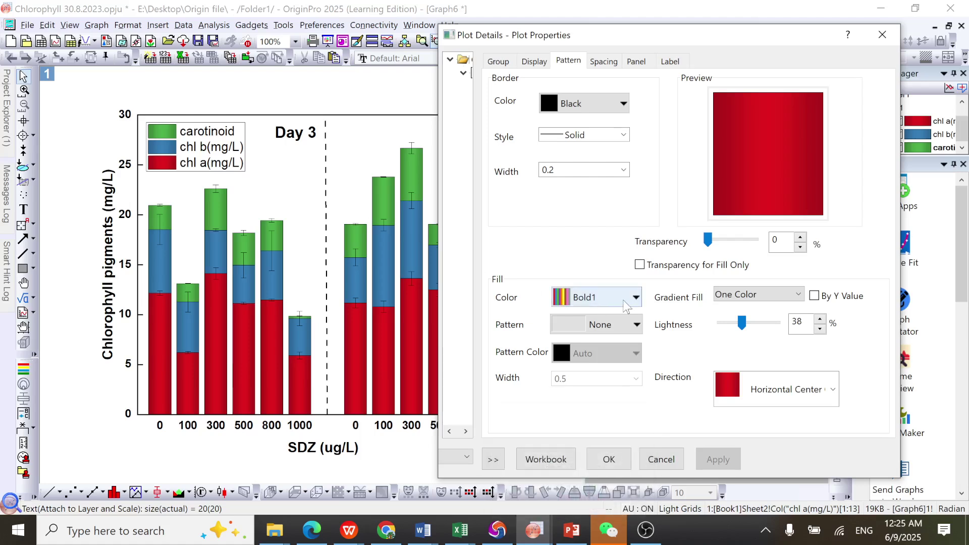
click(624, 301)
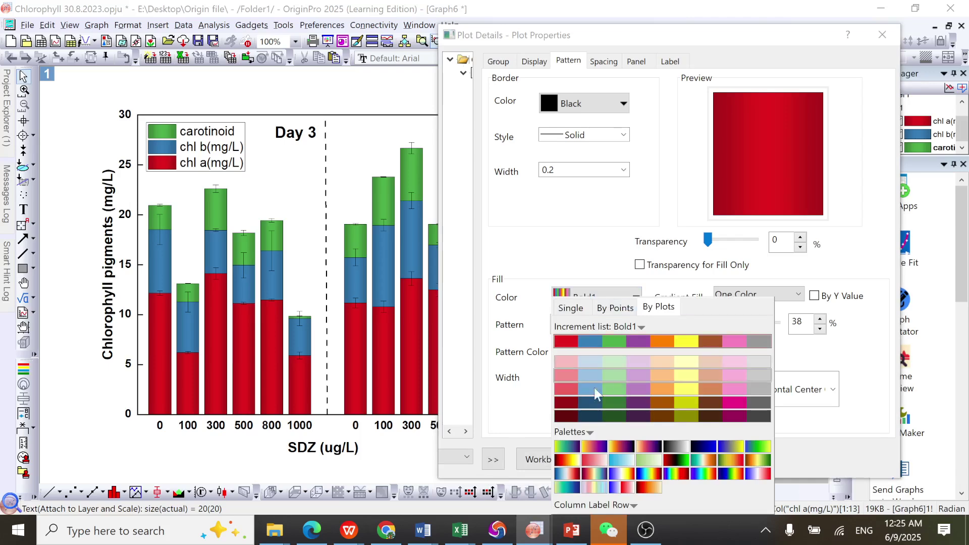
click(567, 387)
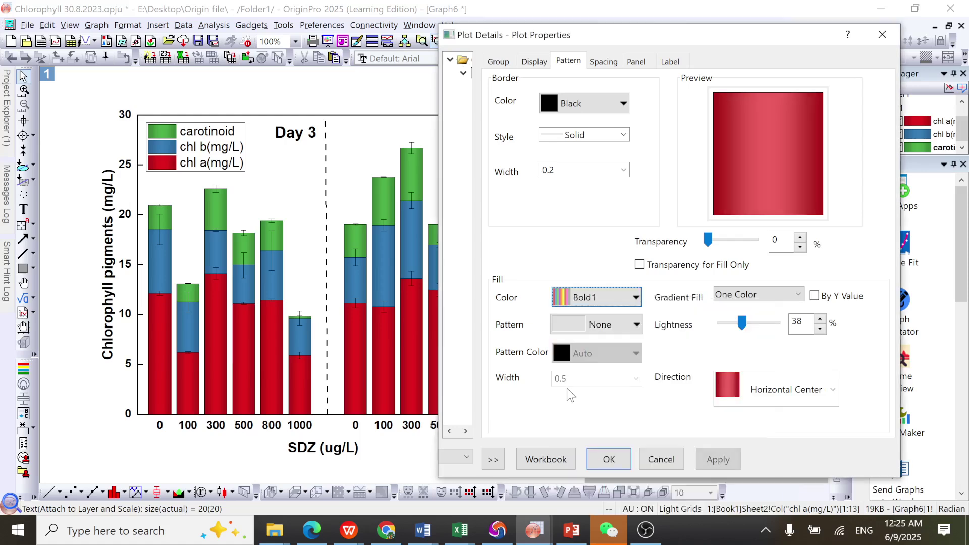
click(711, 462)
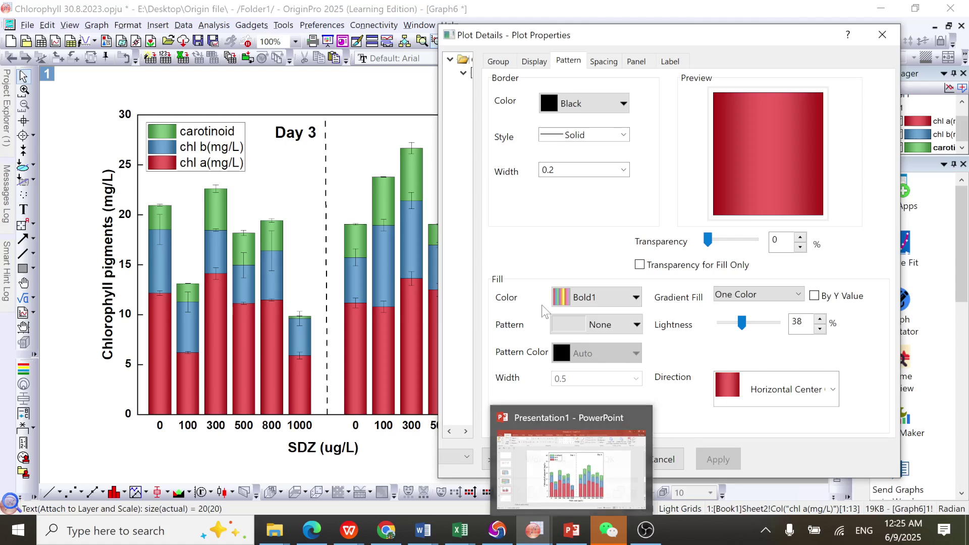
Apply the medium-light shade row of the Bold1 list, with pinkish red first, to the column fills and close the plot properties
click(620, 298)
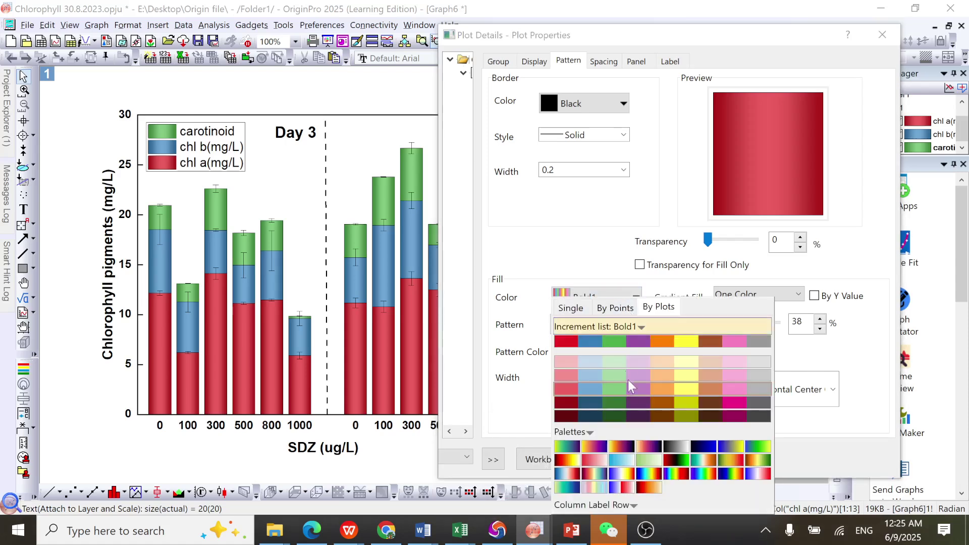
click(582, 374)
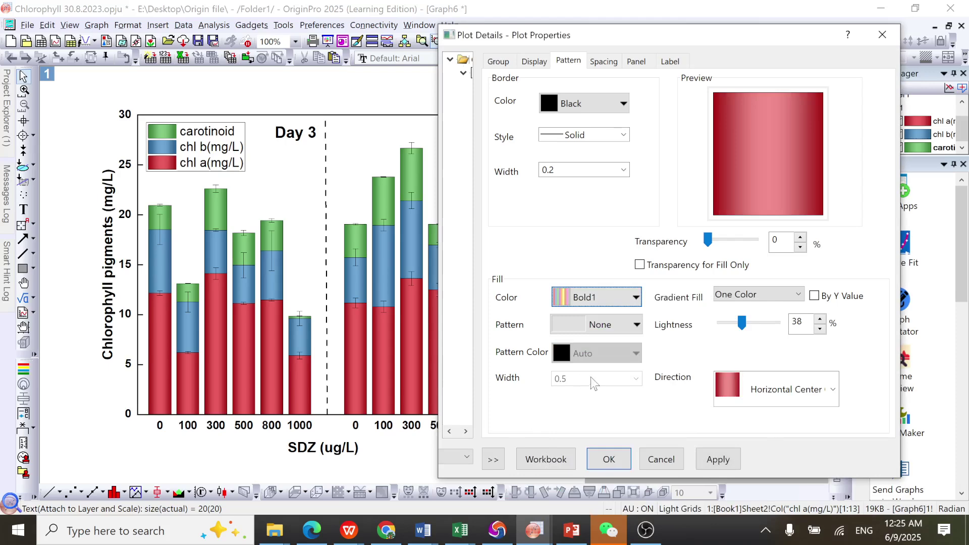
click(715, 464)
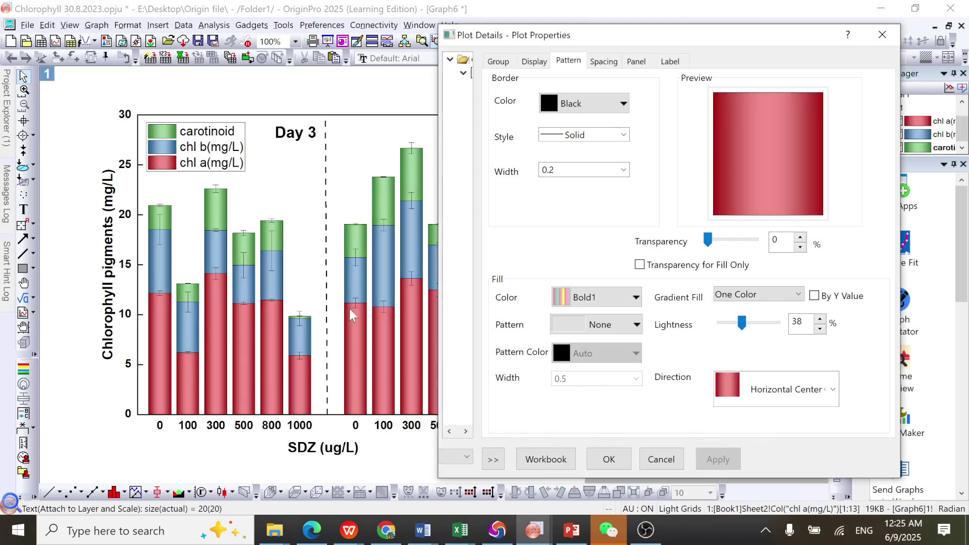
click(609, 460)
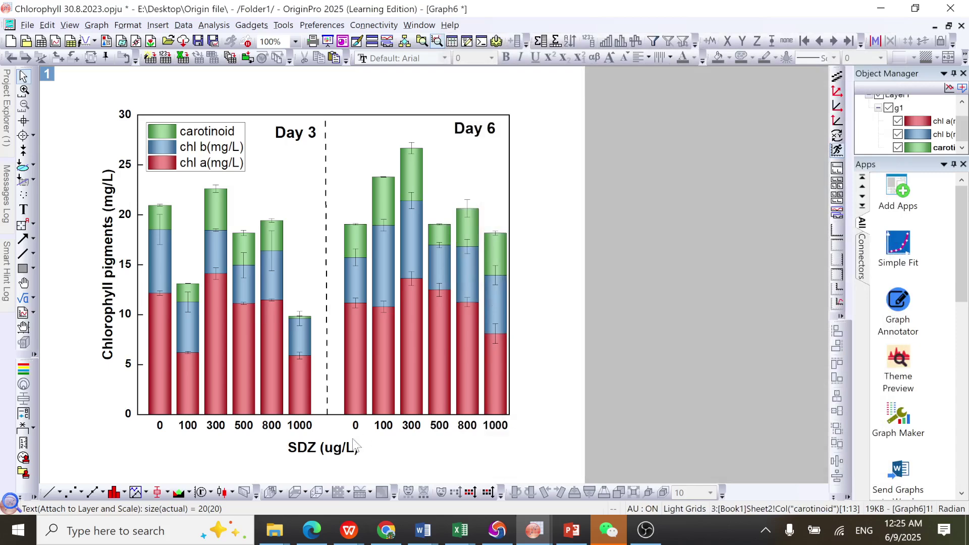
Set the line thickness of the error bars on the stacked columns to 1.5
mouse_move(266, 336)
mouse_move(417, 156)
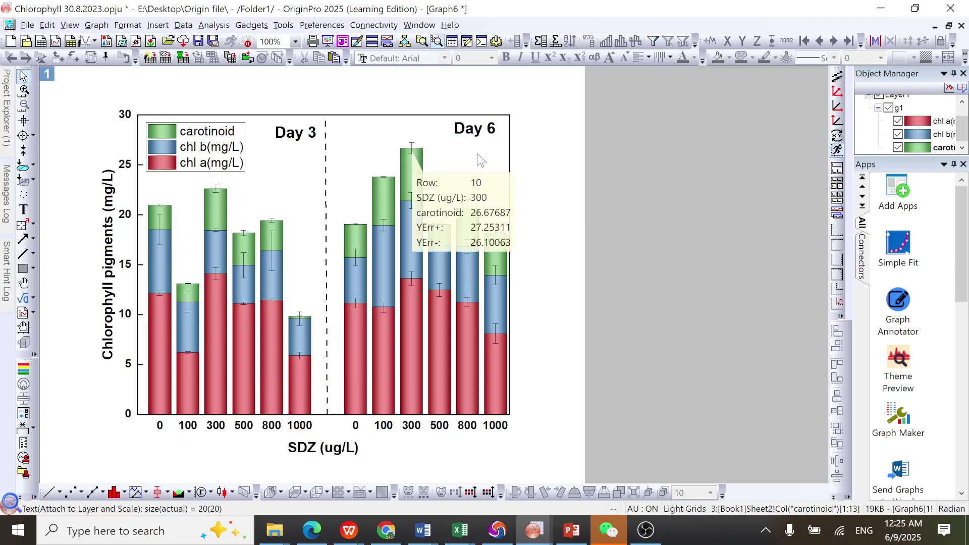
click(412, 150)
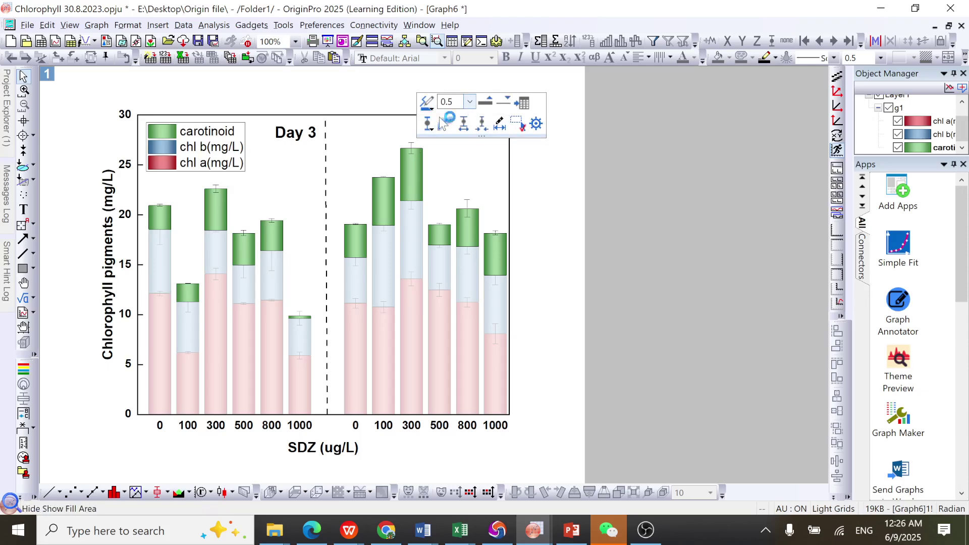
click(470, 101)
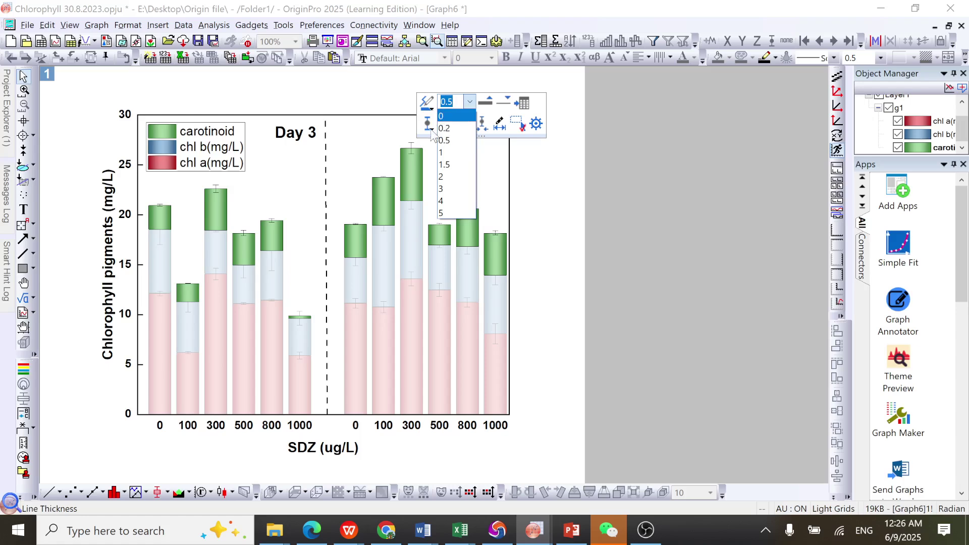
click(447, 165)
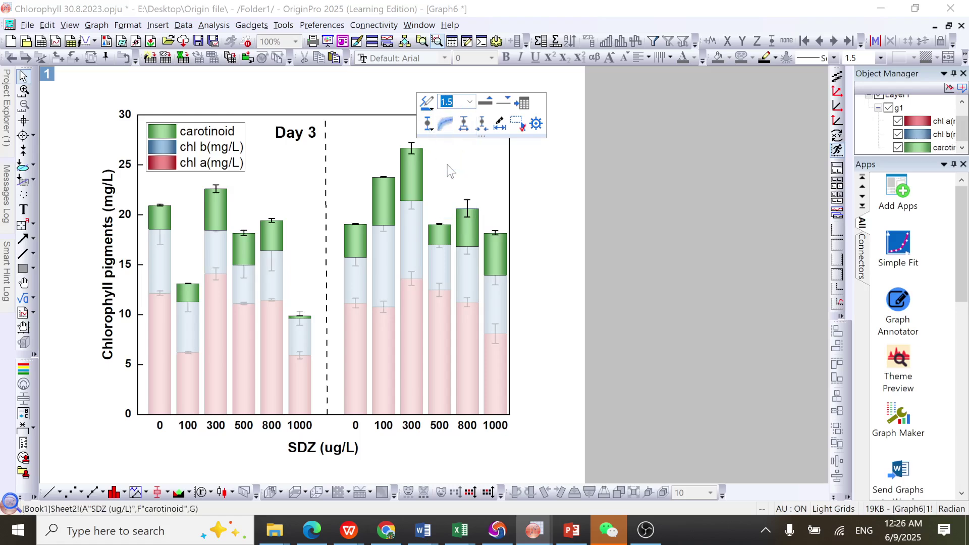
click(546, 206)
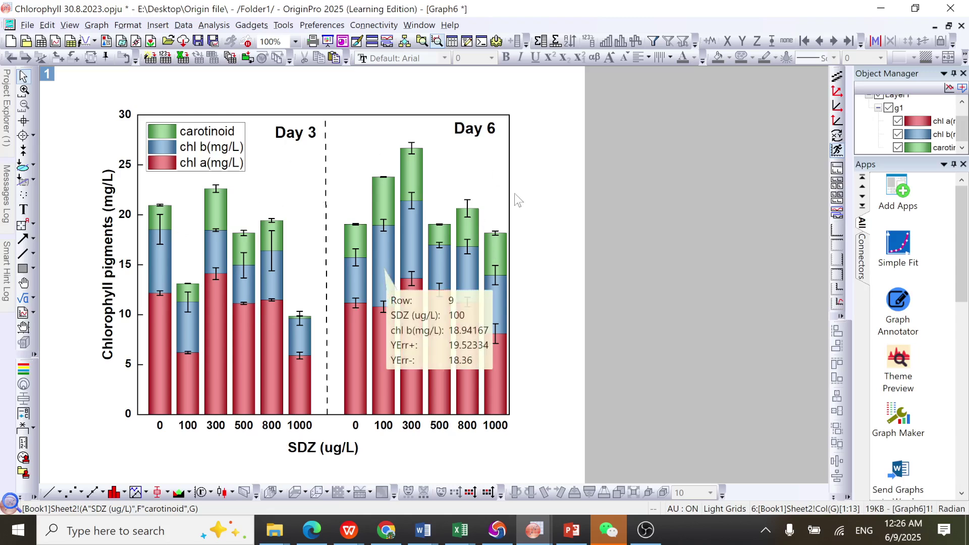
Set all the legend text to font size 14 and make it bold
click(215, 156)
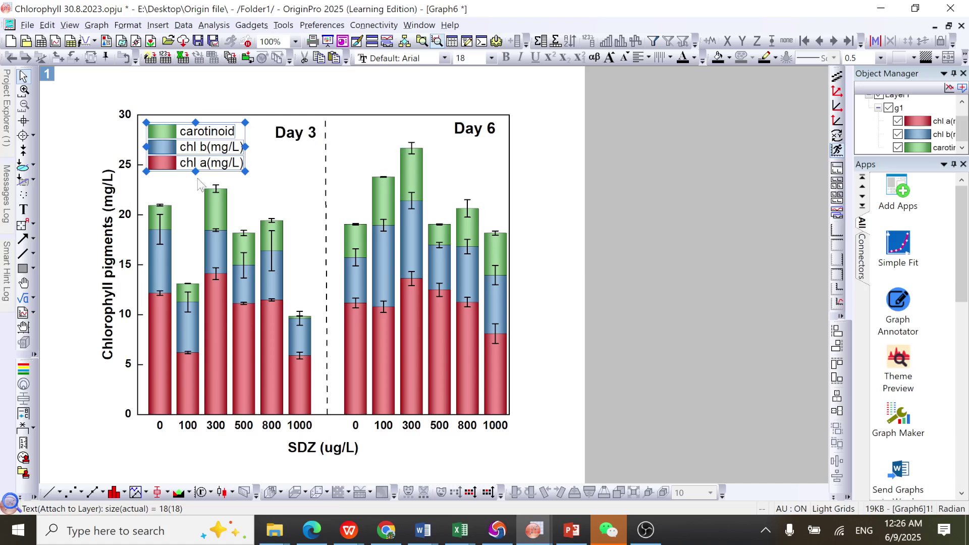
double_click(225, 154)
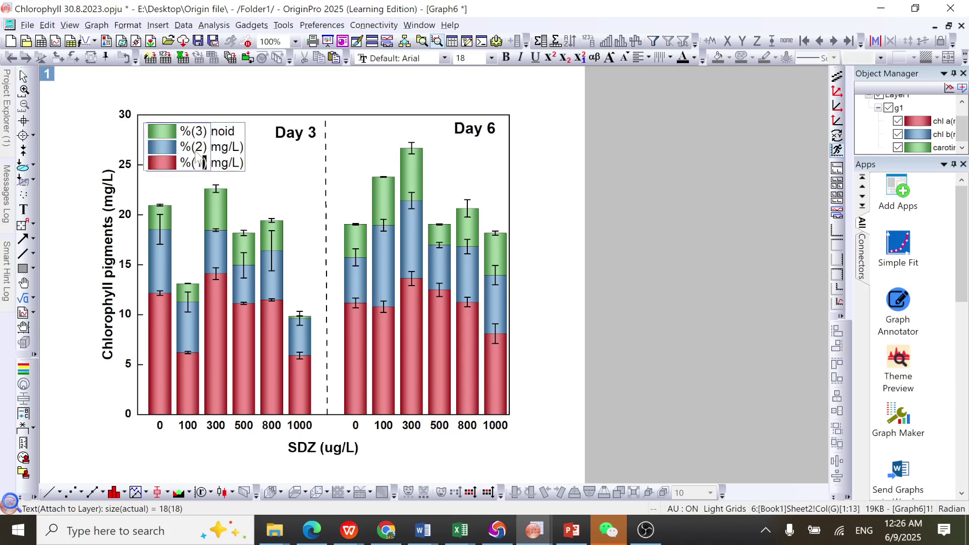
drag(206, 167, 153, 130)
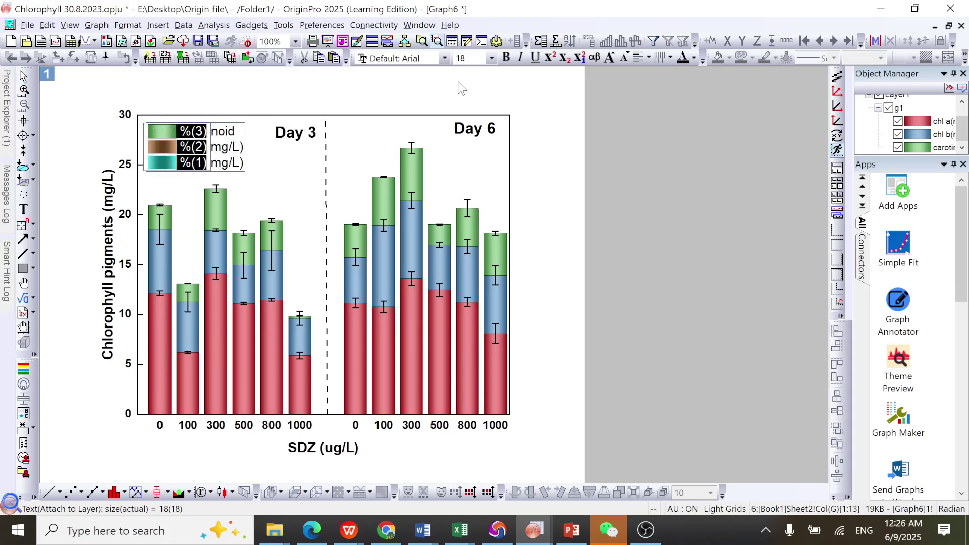
click(490, 58)
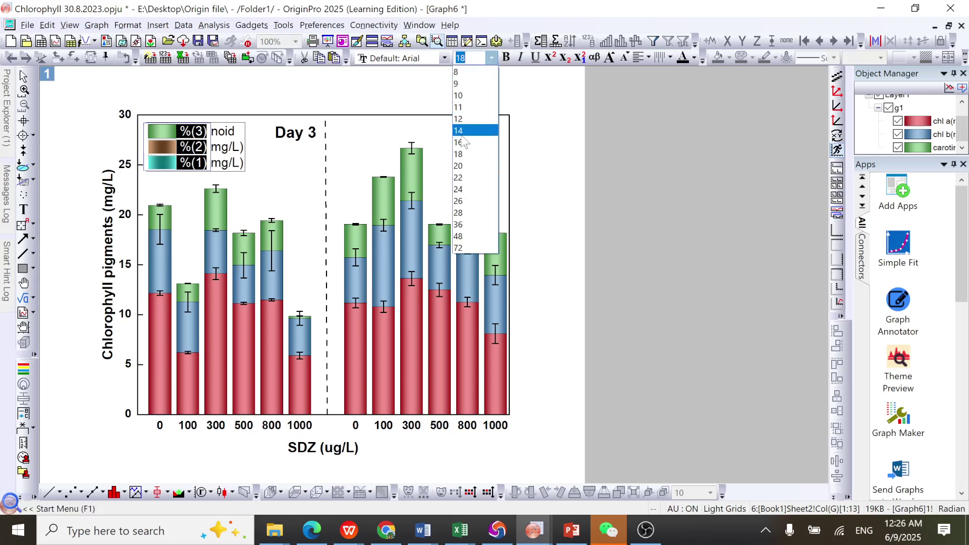
click(472, 130)
click(507, 59)
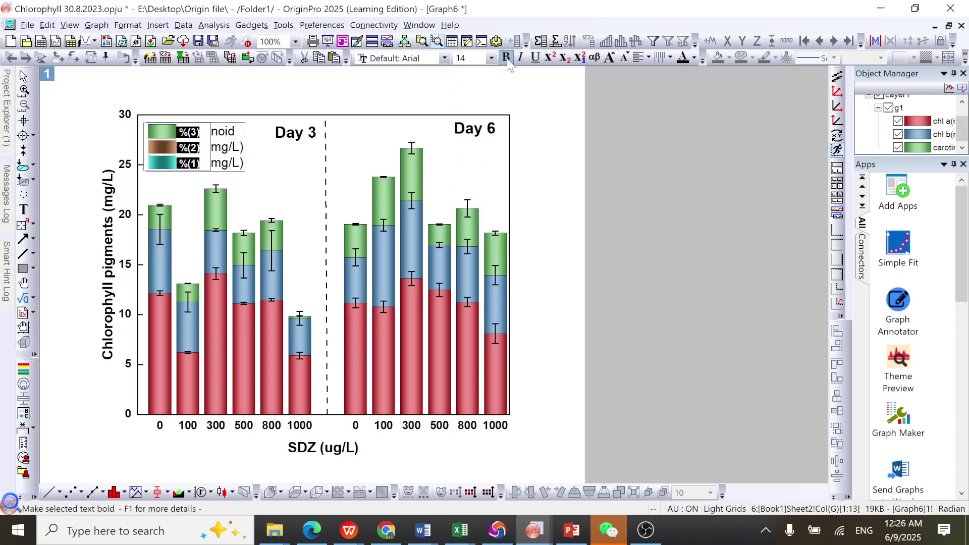
click(529, 135)
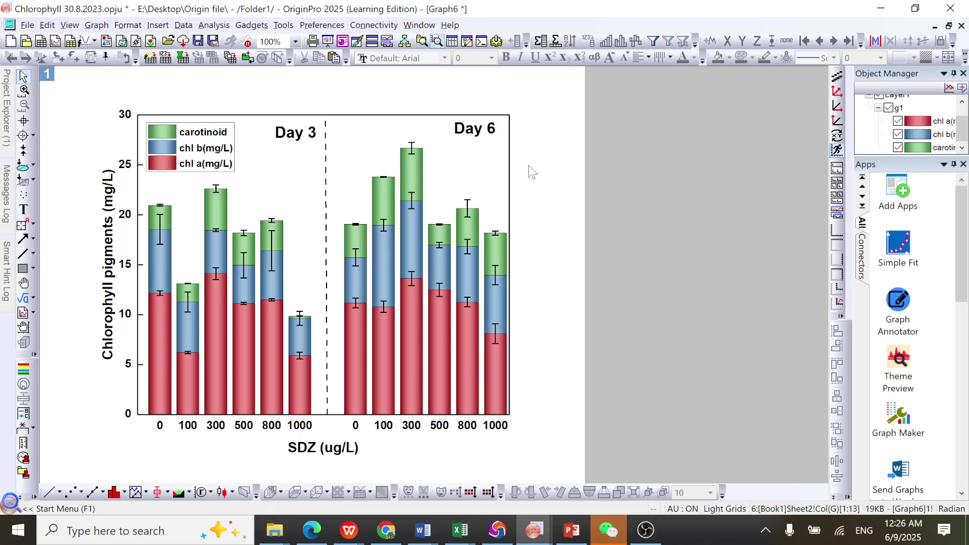
mouse_move(460, 529)
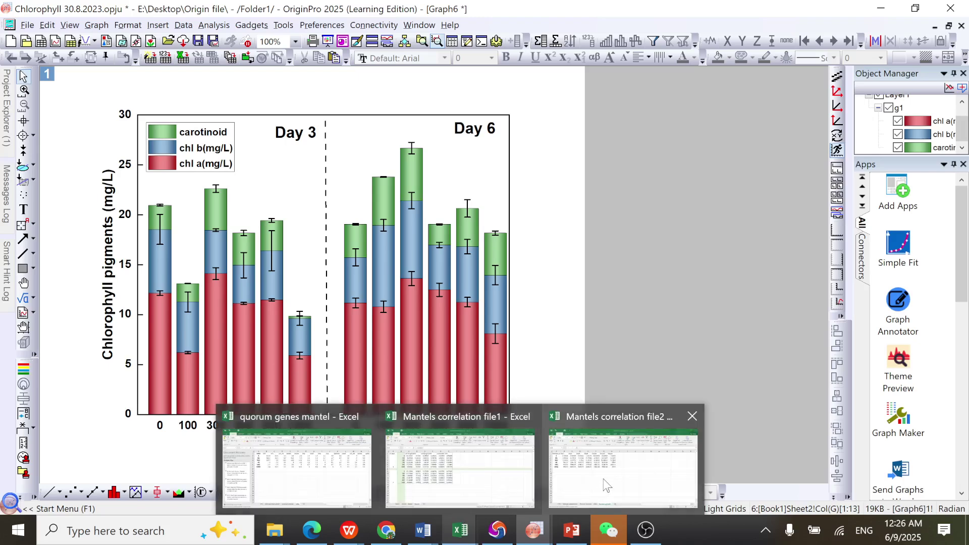
mouse_move(468, 473)
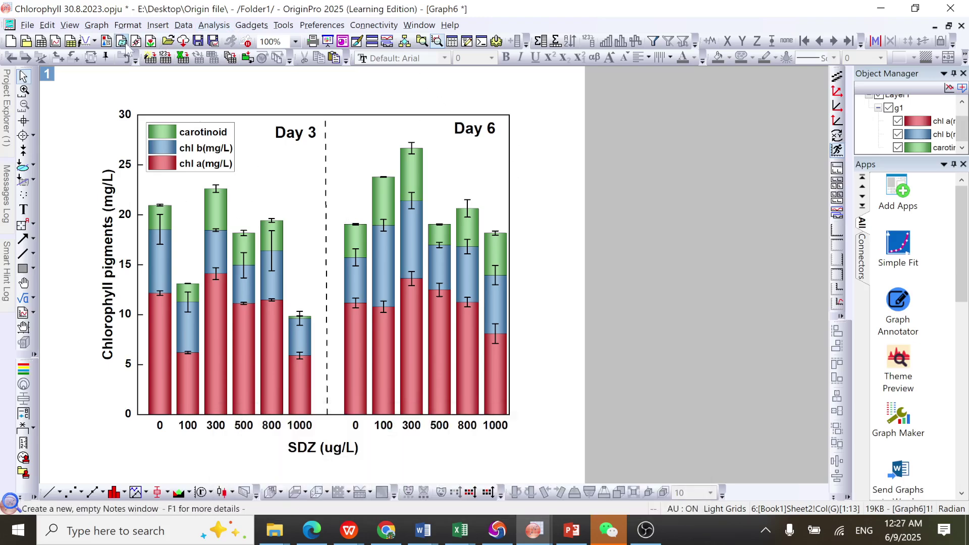
Try the graph export settings with TIFF as the image type, check the DPI choices and close them without exporting
click(27, 25)
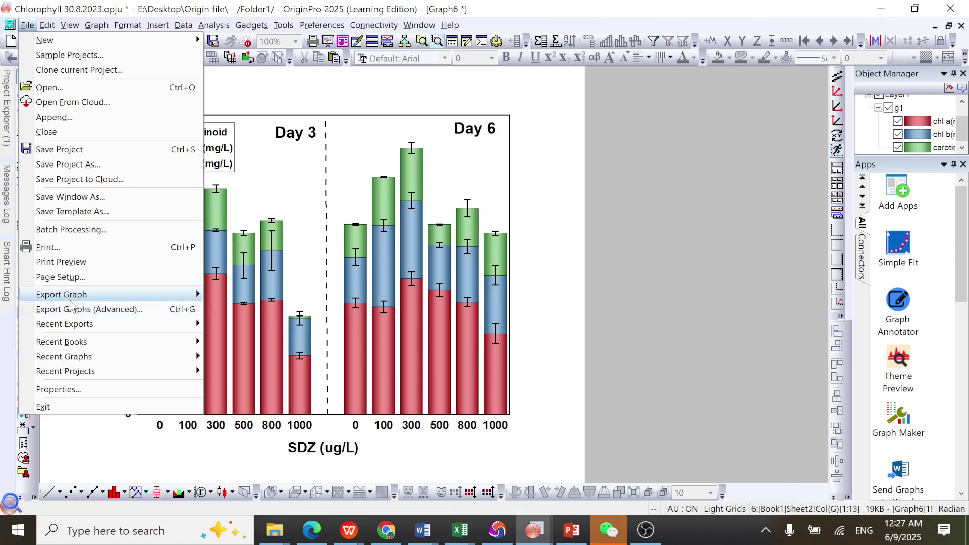
mouse_move(104, 299)
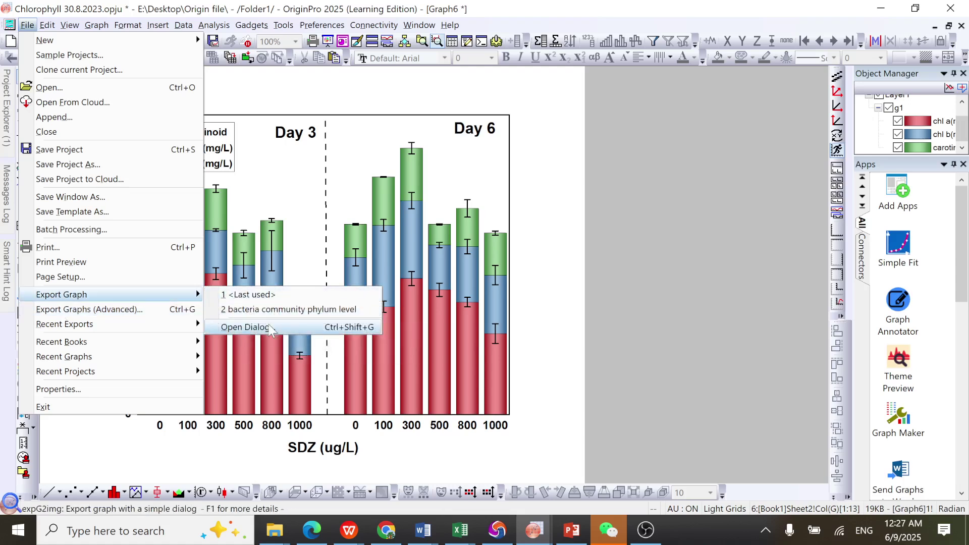
click(271, 329)
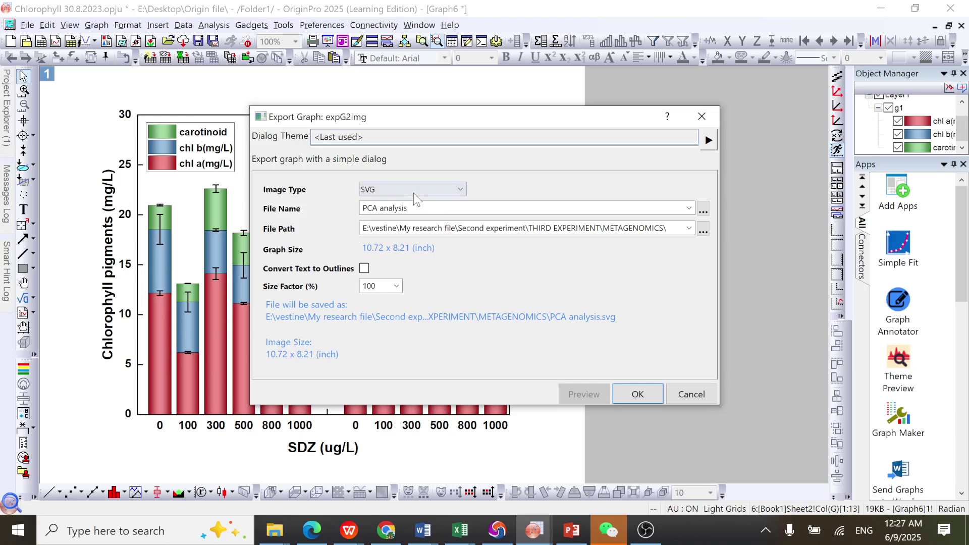
click(411, 193)
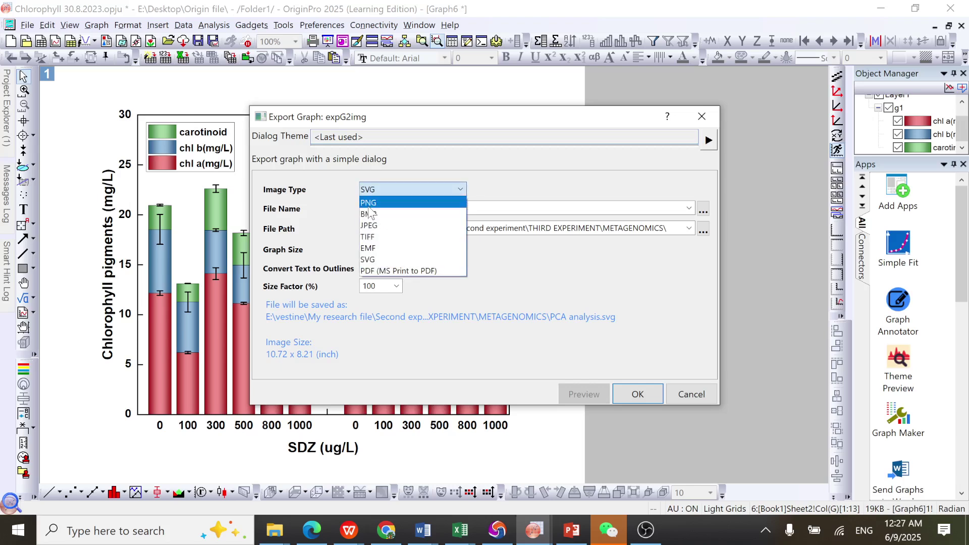
click(375, 237)
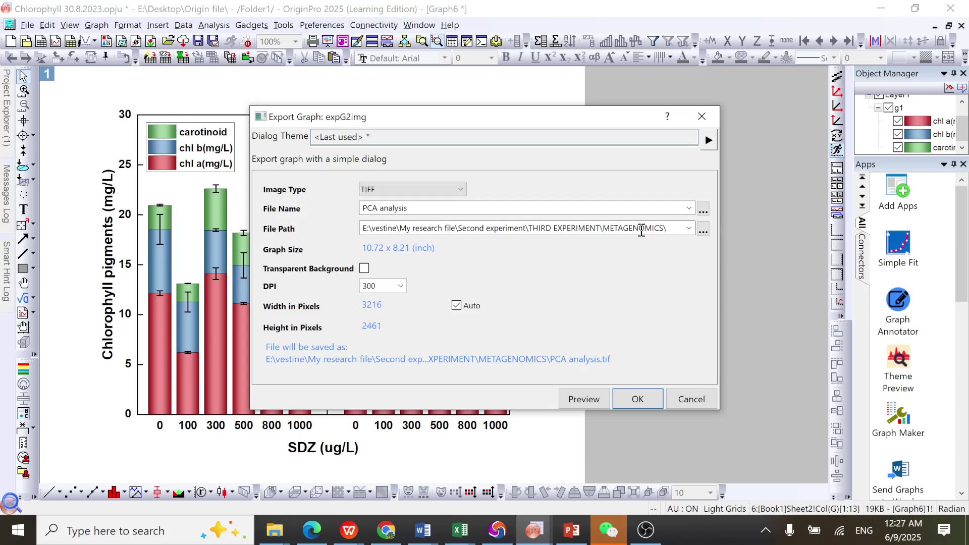
click(401, 286)
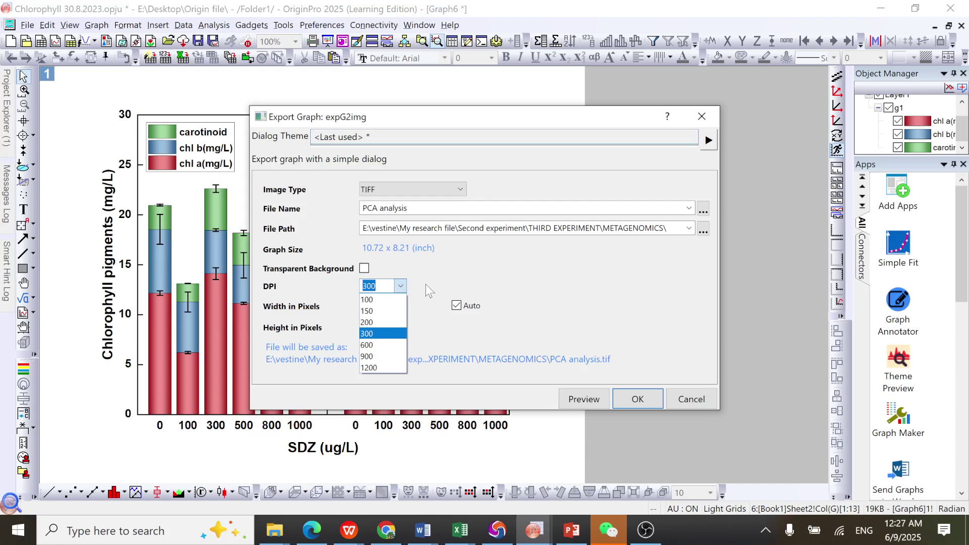
click(425, 283)
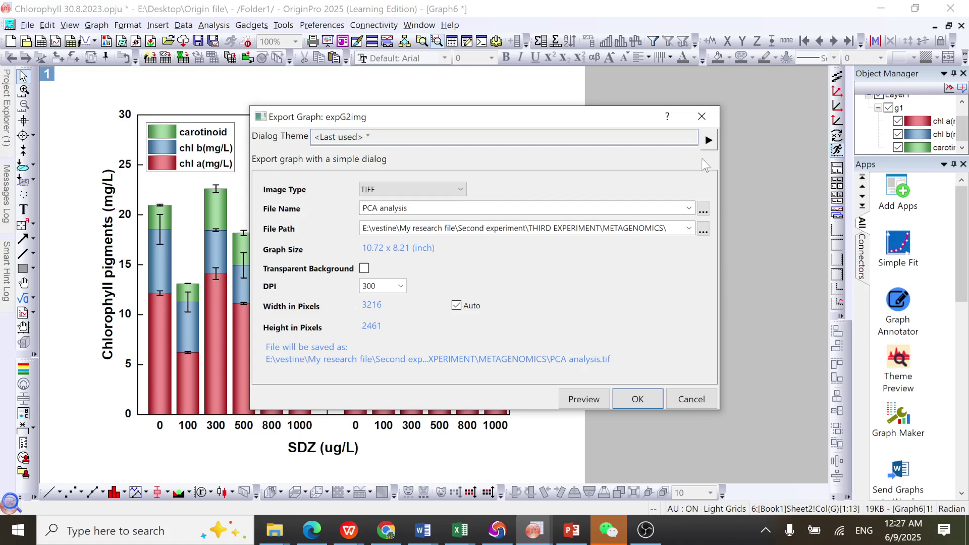
click(701, 116)
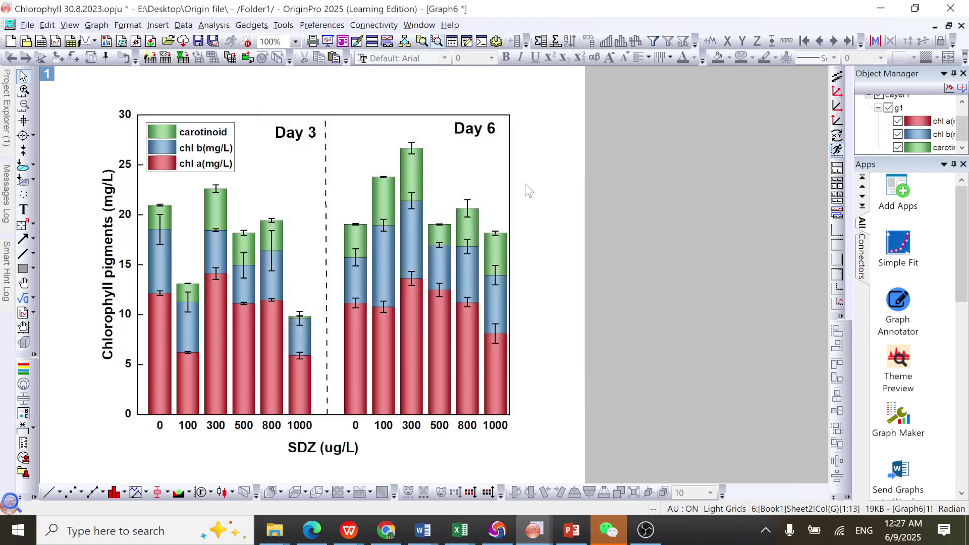
Copy the graph to the clipboard as a JPEG image at 300 DPI
right_click(543, 151)
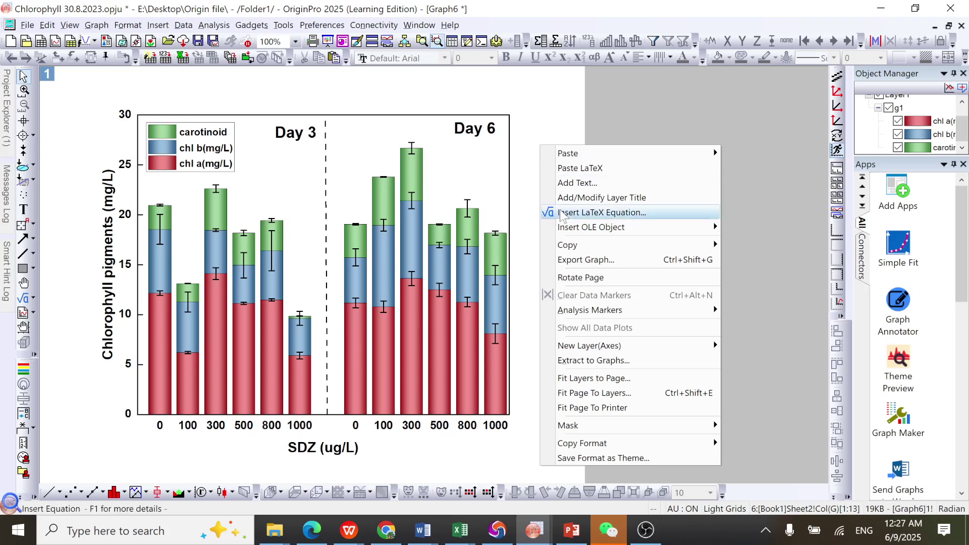
mouse_move(586, 247)
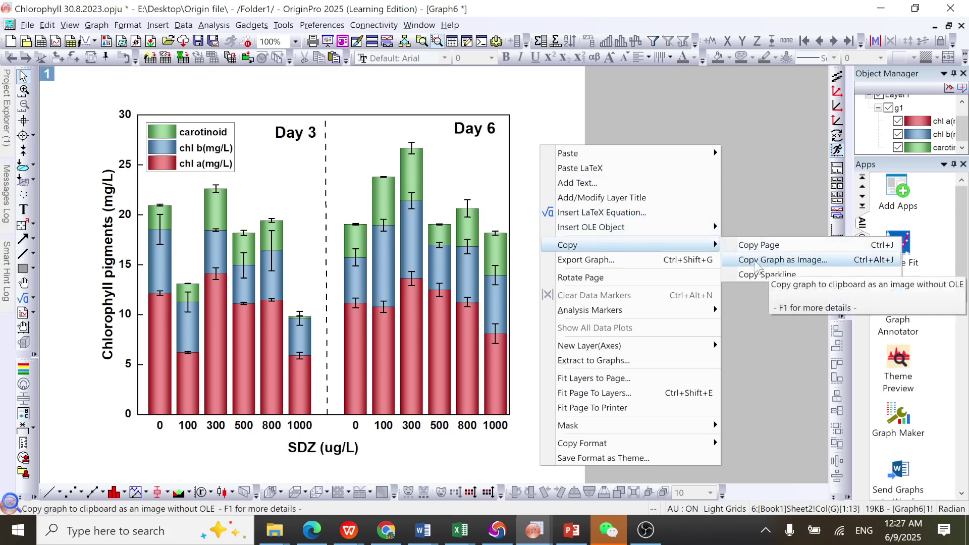
click(775, 260)
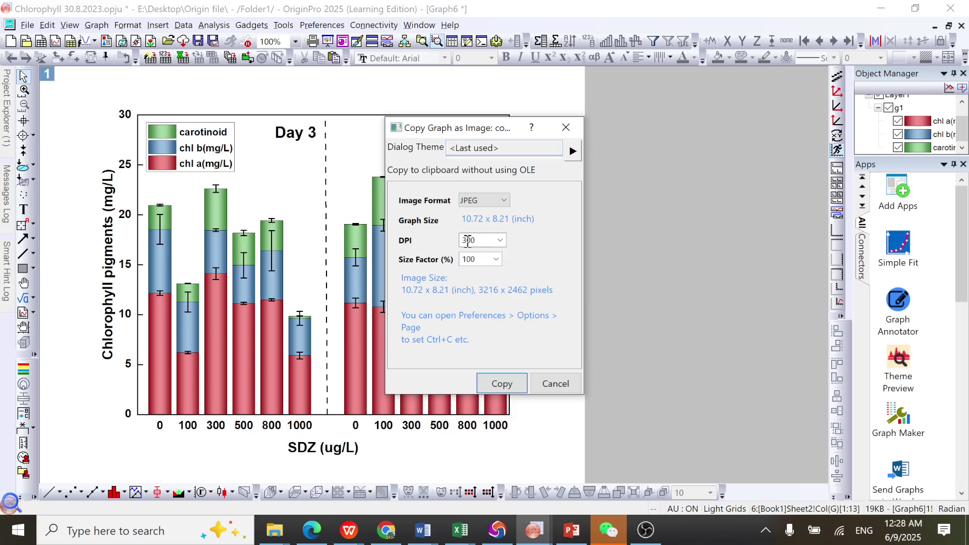
click(498, 204)
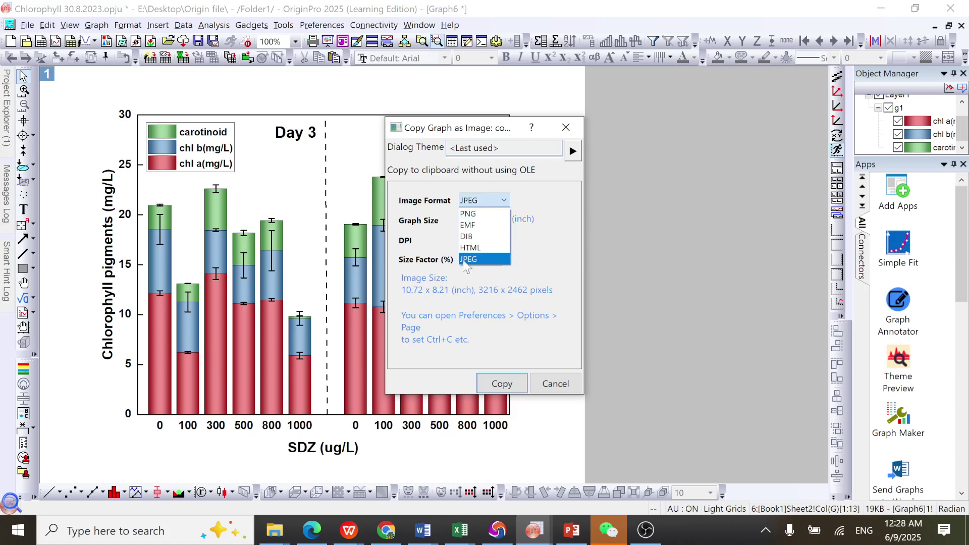
click(472, 259)
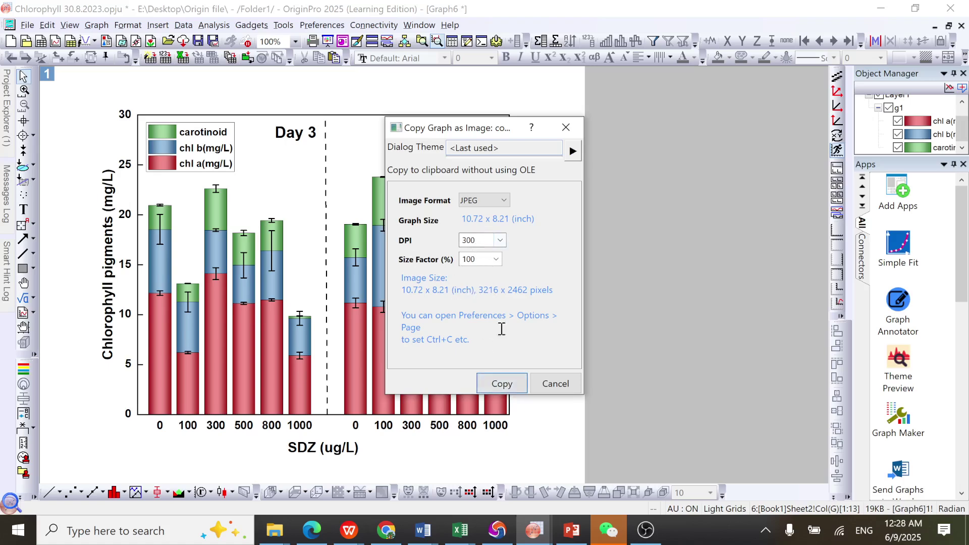
click(510, 389)
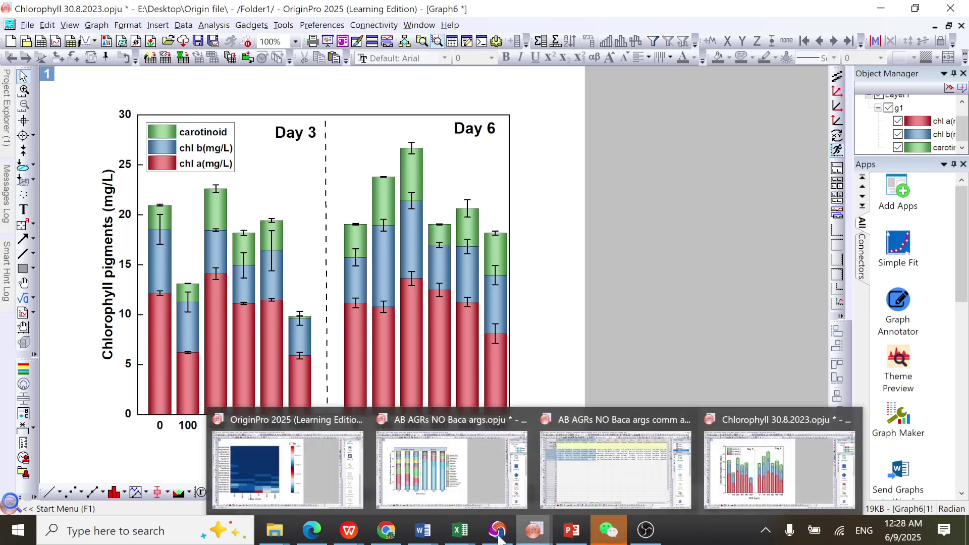
Switch to the open Presentation1 file in PowerPoint
mouse_move(570, 534)
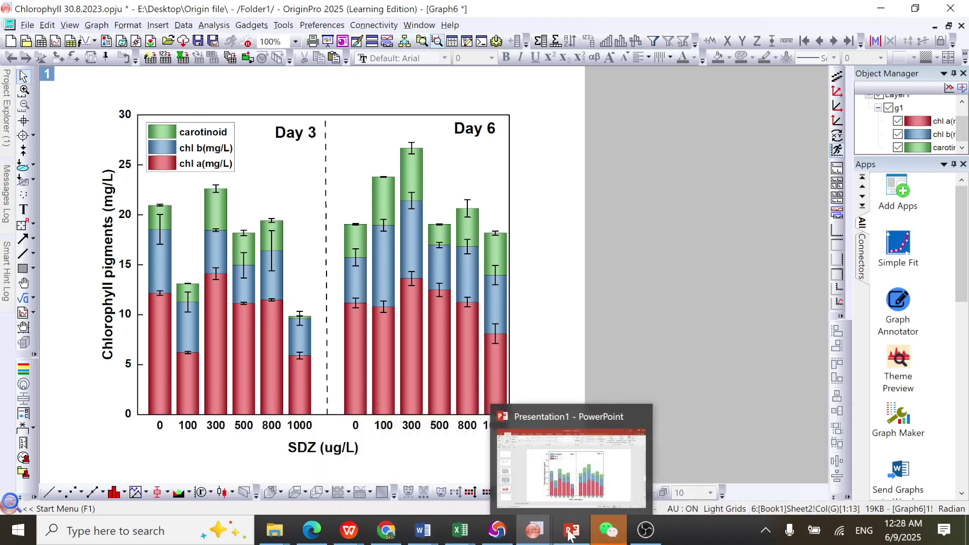